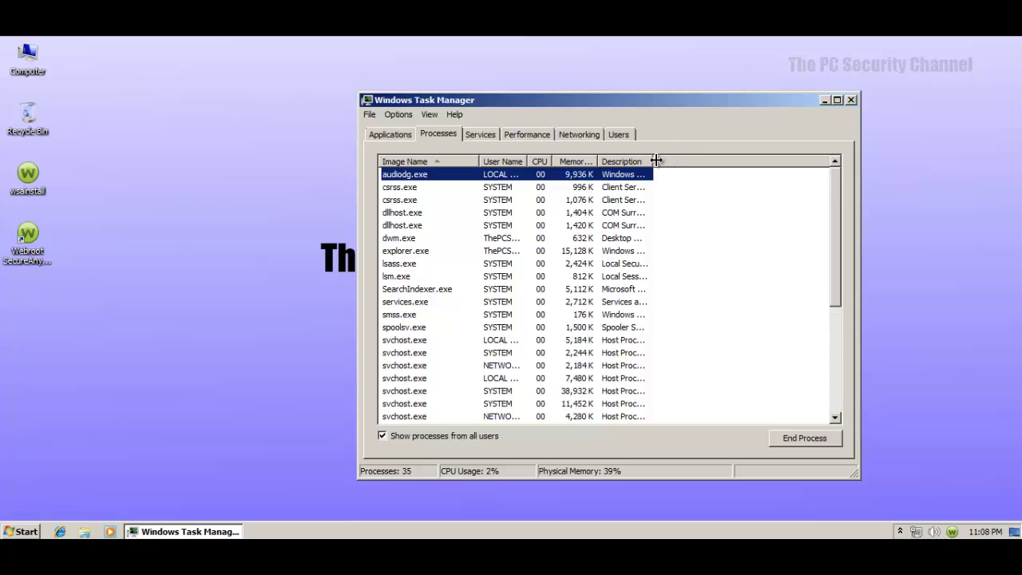
- Widen the Description column in the process list and look over the WRSA.exe processes of Webroot SecureAnywhere
{"action": "left_click_drag", "start_coordinate": [653, 161], "coordinate": [797, 205]}
{"action": "scroll", "coordinate": [605, 200], "scroll_direction": "down", "scroll_amount": 5}
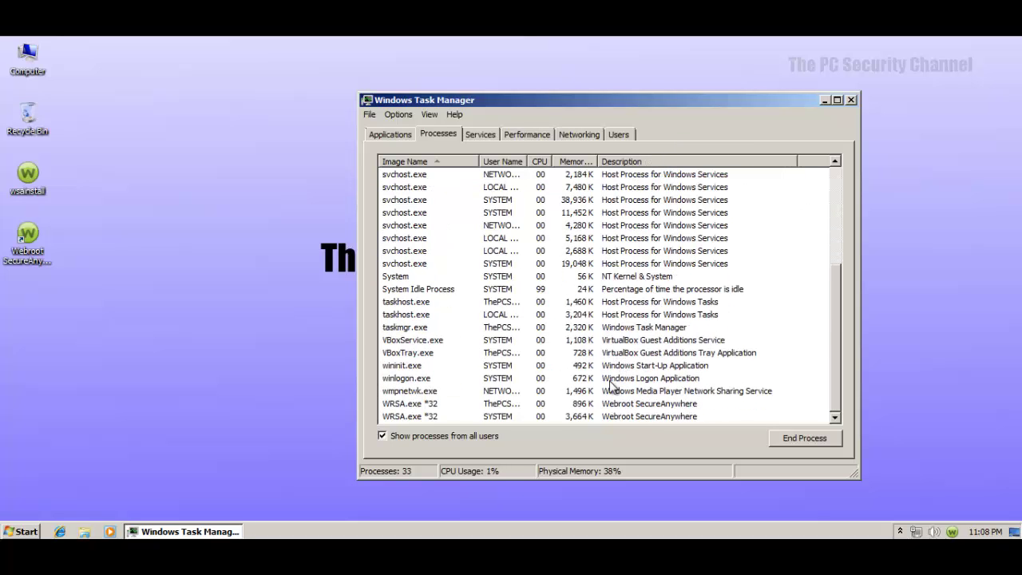
{"action": "left_click", "coordinate": [619, 417]}
{"action": "left_click", "coordinate": [615, 406]}
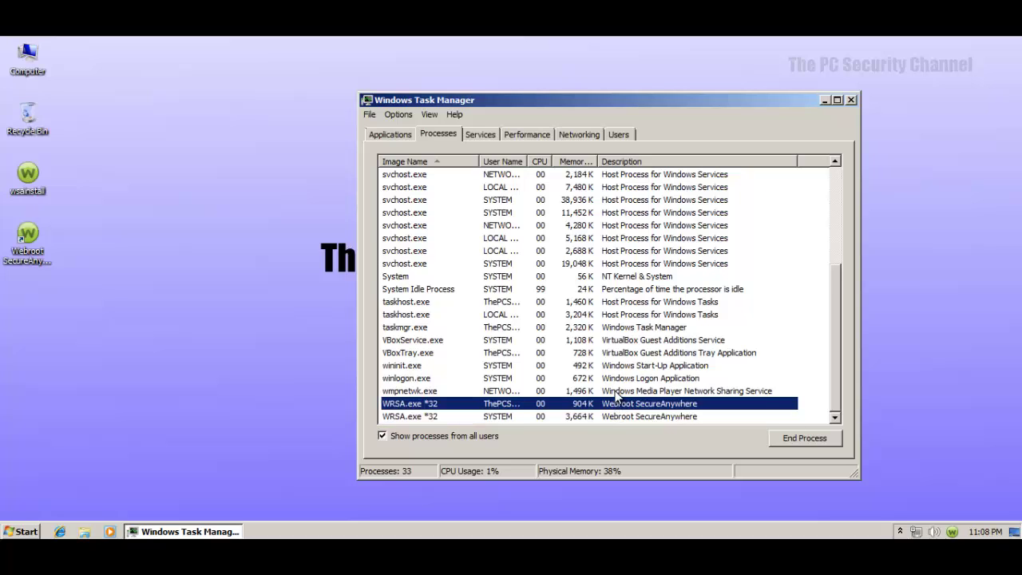
{"action": "left_click", "coordinate": [617, 391]}
{"action": "left_click", "coordinate": [636, 404]}
{"action": "left_click", "coordinate": [636, 416]}
{"action": "left_click", "coordinate": [635, 404]}
{"action": "scroll", "coordinate": [695, 351], "scroll_direction": "up", "scroll_amount": 5}
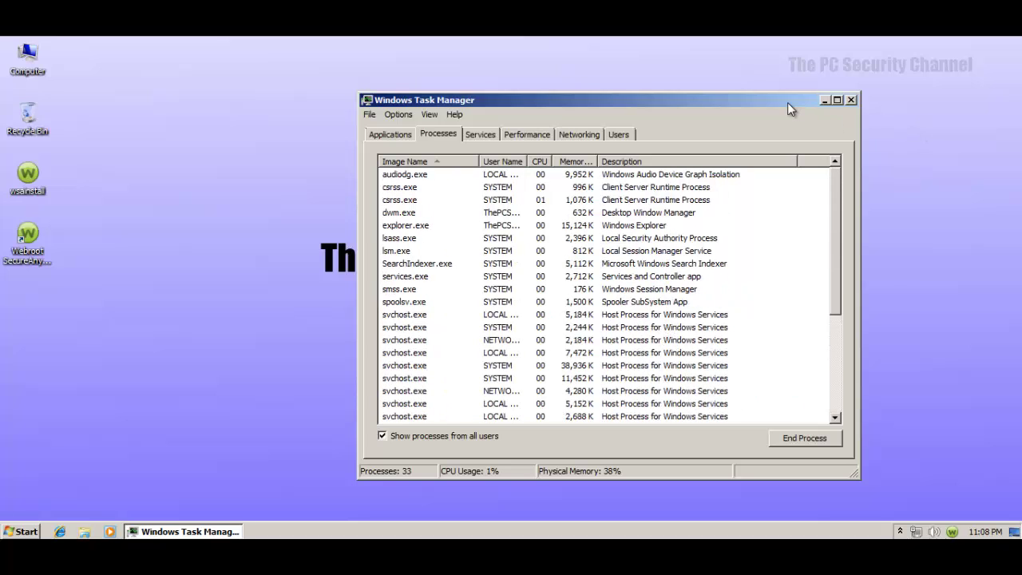
- Check the memory use of the WRSA.exe processes once more and close Task Manager
{"action": "left_click_drag", "start_coordinate": [777, 99], "coordinate": [736, 96]}
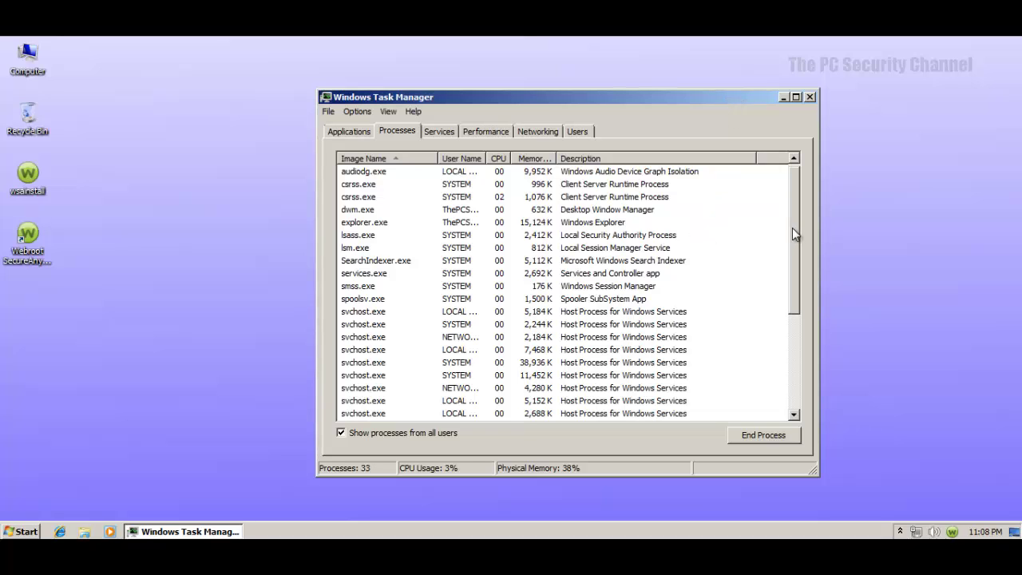
{"action": "left_click_drag", "start_coordinate": [791, 227], "coordinate": [795, 366]}
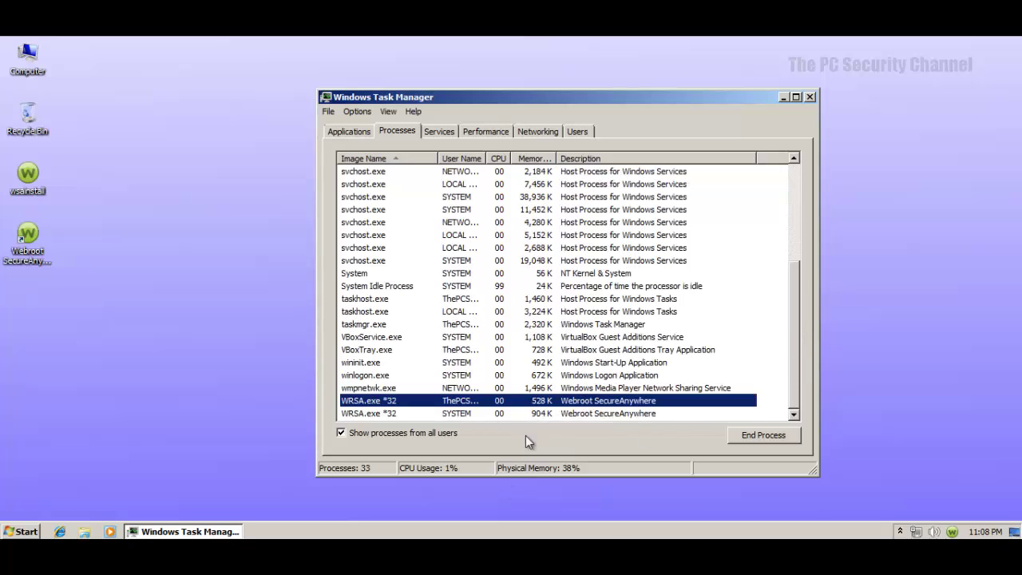
{"action": "left_click_drag", "start_coordinate": [790, 353], "coordinate": [778, 237]}
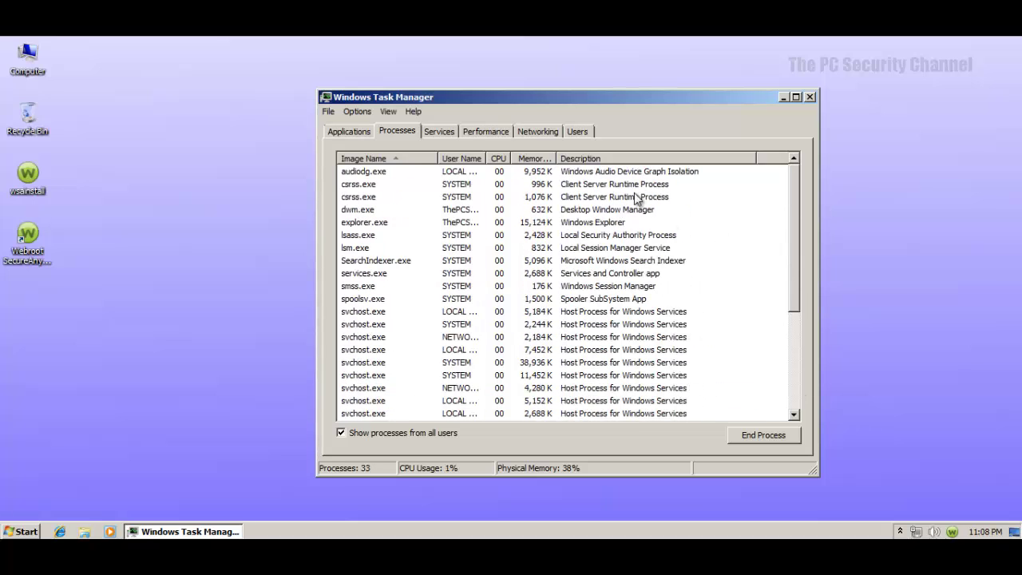
{"action": "left_click", "coordinate": [809, 96]}
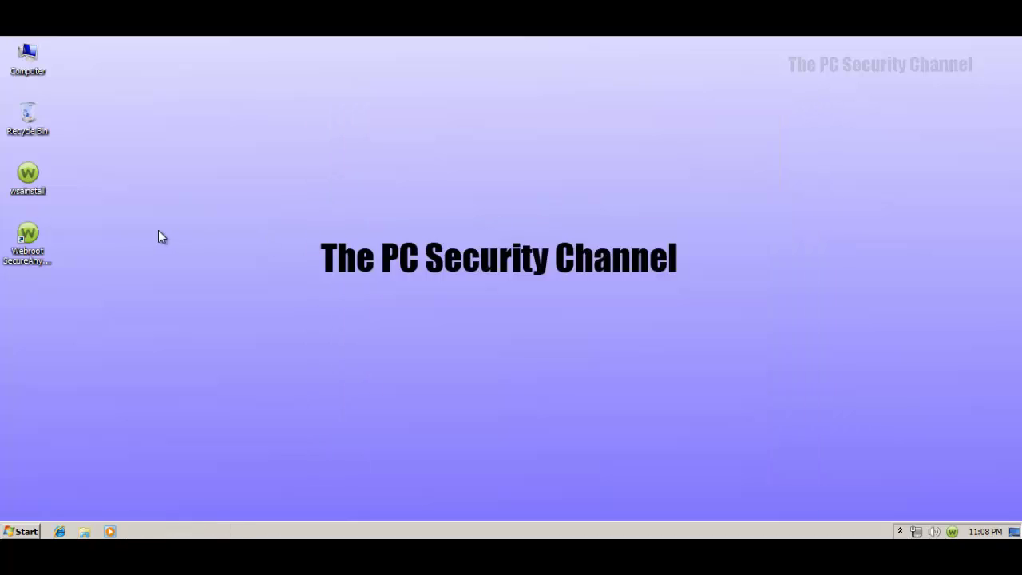
- View the file details of the wsainstall installer on the desktop
{"action": "left_click", "coordinate": [28, 184]}
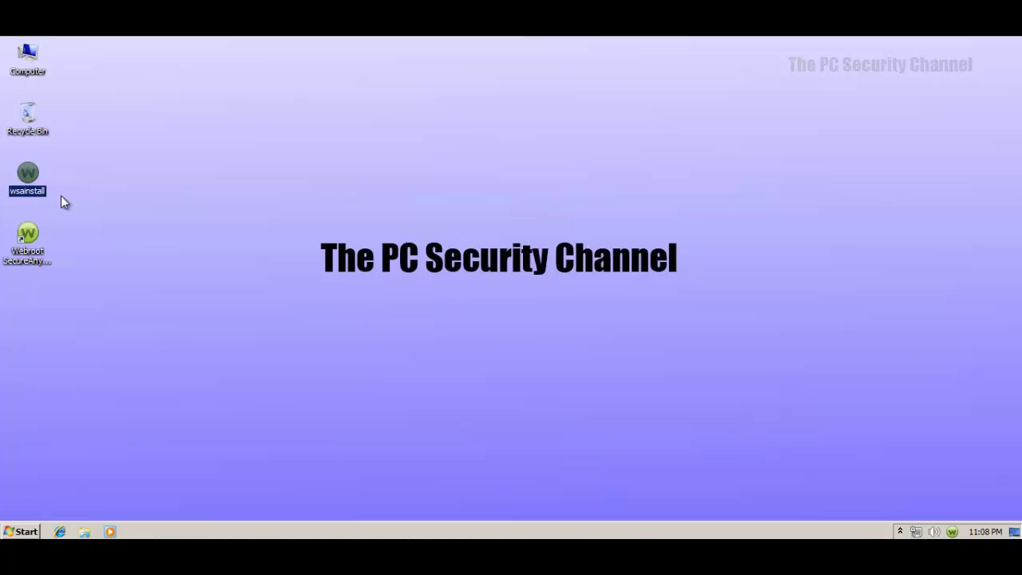
{"action": "mouse_move", "coordinate": [36, 183]}
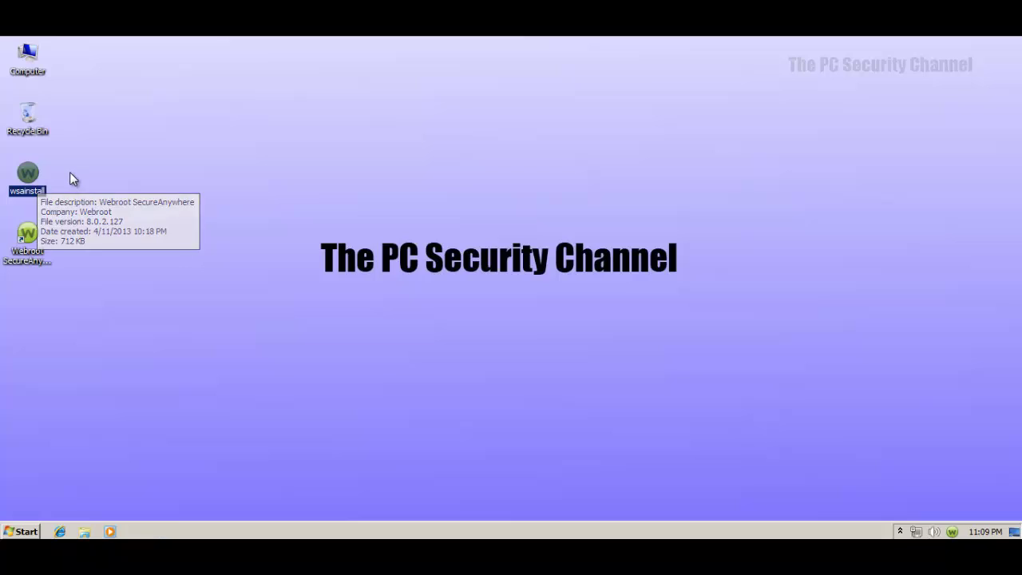
{"action": "left_click", "coordinate": [69, 282]}
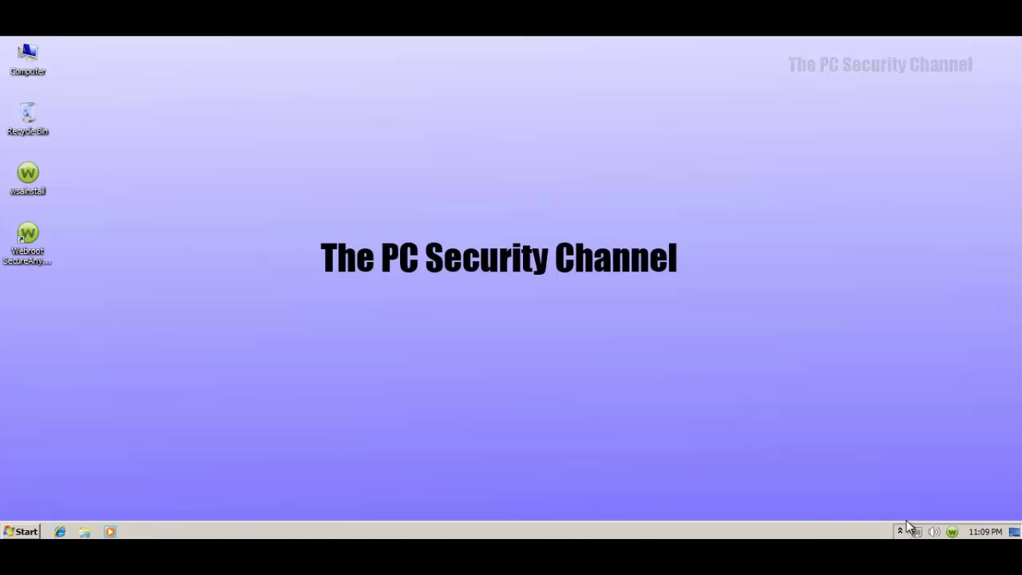
- Open Webroot SecureAnywhere and reposition its window to review the protection overview
{"action": "double_click", "coordinate": [952, 531]}
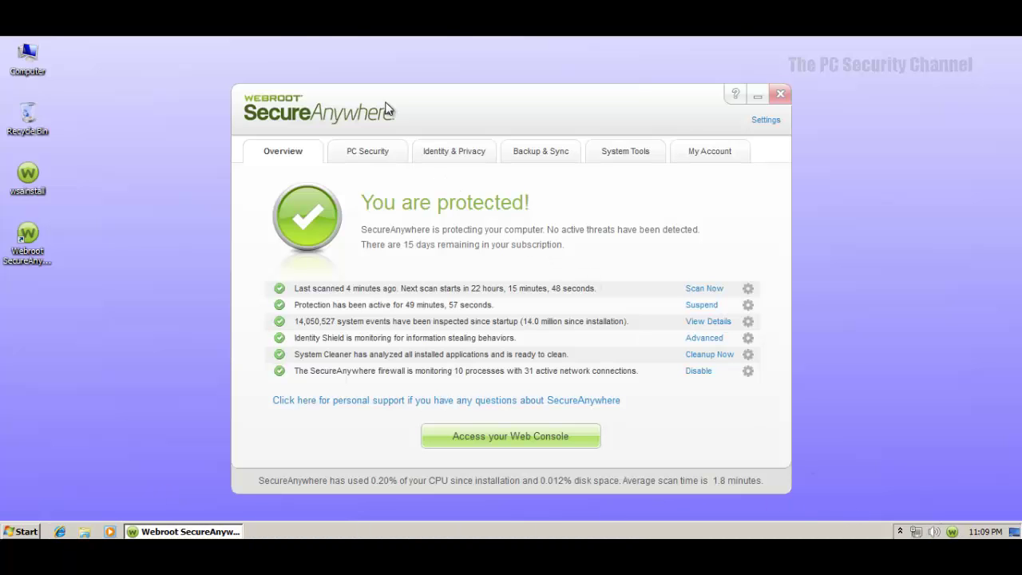
{"action": "left_click_drag", "start_coordinate": [385, 103], "coordinate": [374, 102]}
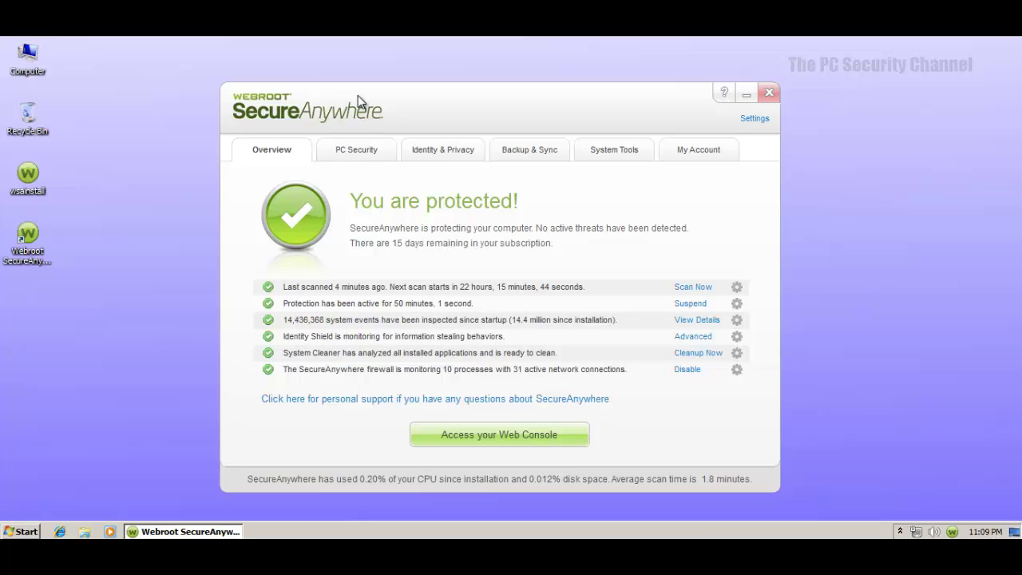
{"action": "left_click_drag", "start_coordinate": [357, 95], "coordinate": [356, 93]}
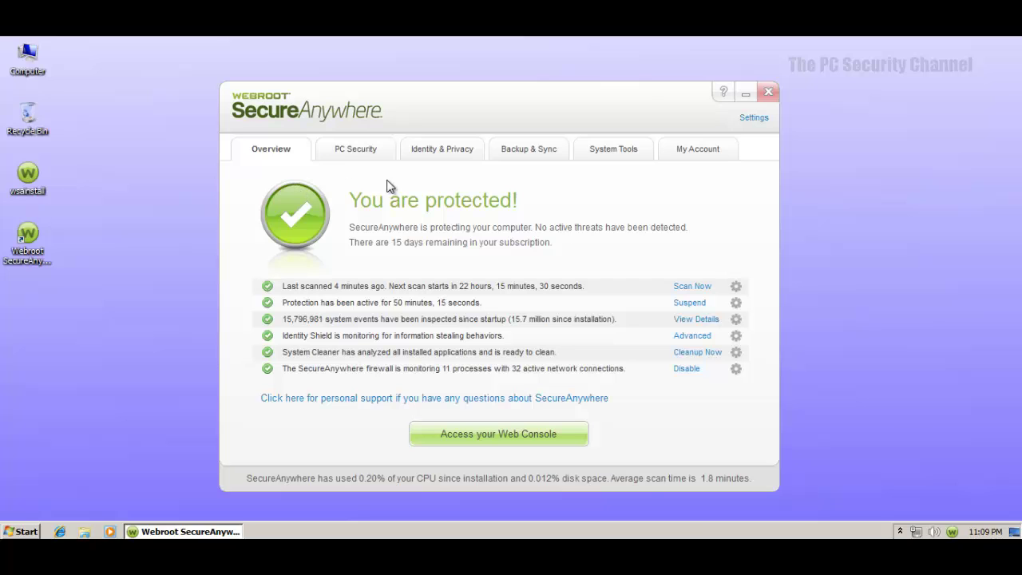
{"action": "left_click_drag", "start_coordinate": [400, 120], "coordinate": [391, 111]}
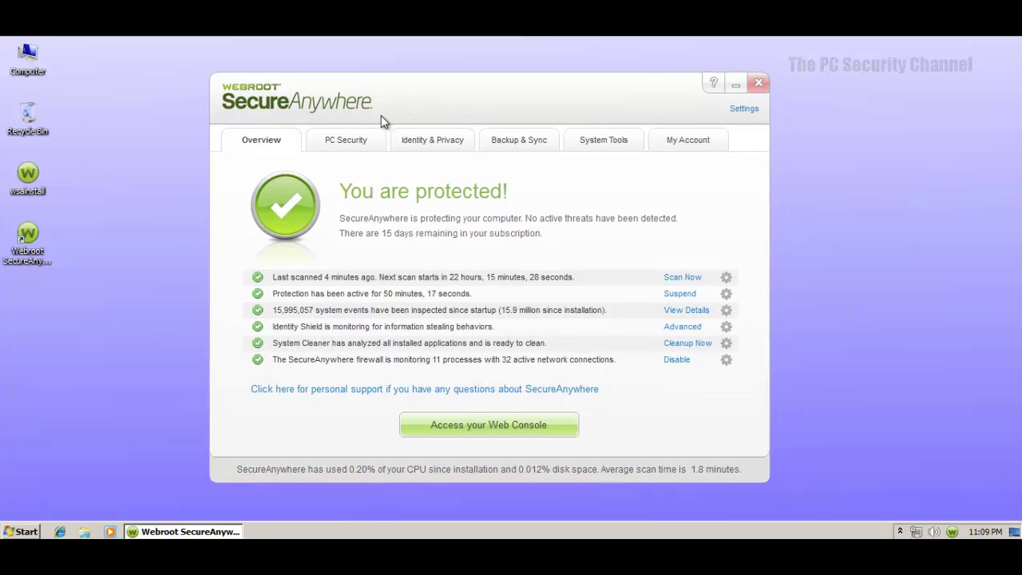
- Review the scan, Shields, Firewall and Quarantine pages of PC Security, ending on Shields
{"action": "left_click", "coordinate": [359, 143]}
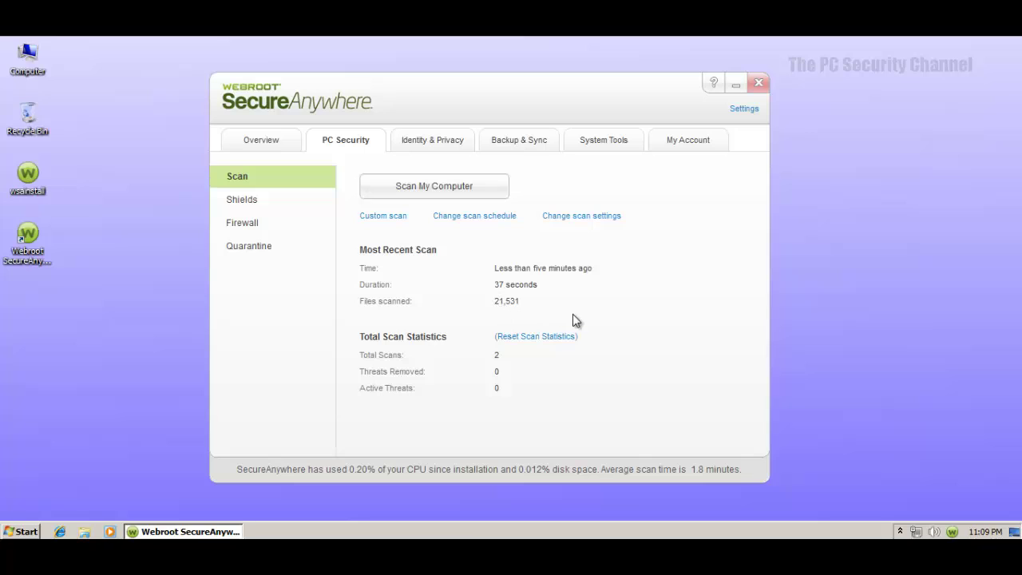
{"action": "left_click", "coordinate": [286, 204]}
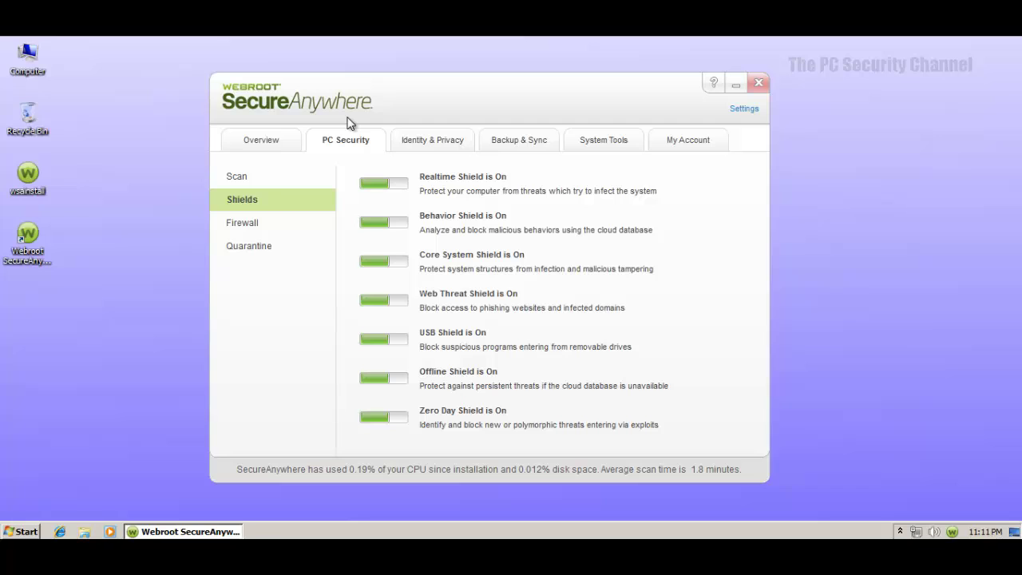
{"action": "left_click", "coordinate": [259, 229]}
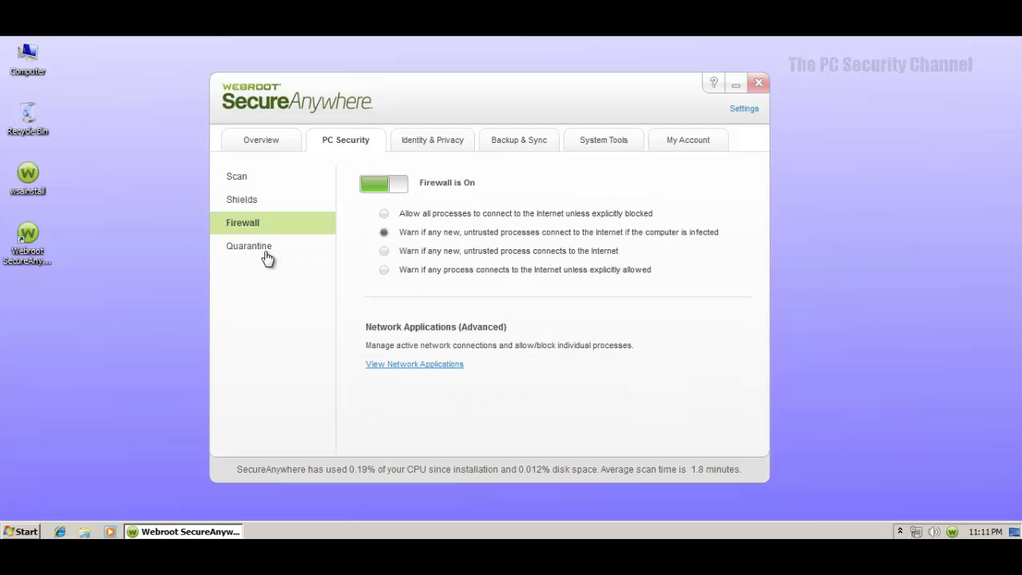
{"action": "left_click", "coordinate": [270, 249]}
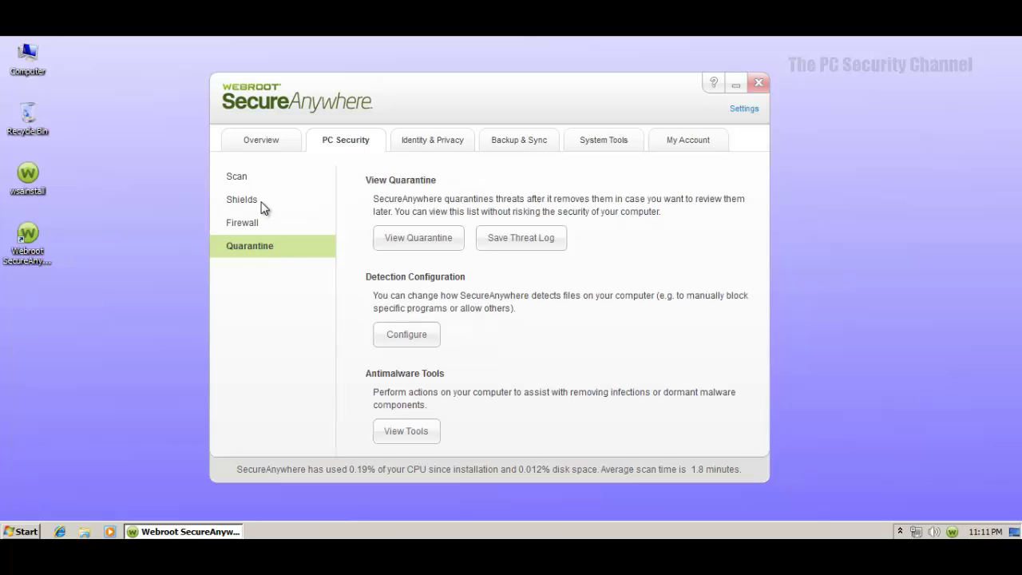
{"action": "left_click", "coordinate": [264, 206]}
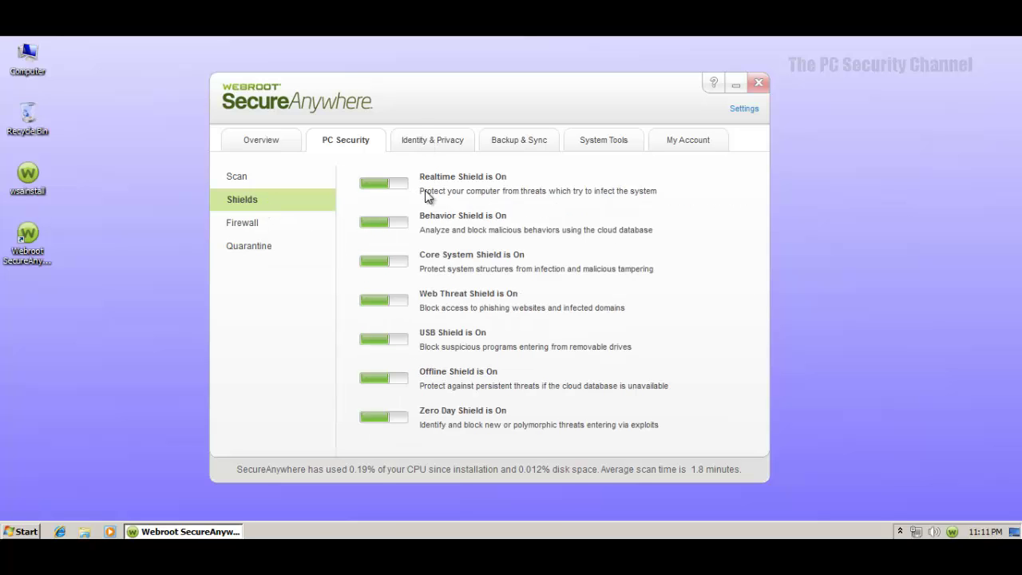
- Review the Identity Shield and Password Management pages, followed by the Backup & Sync page
{"action": "left_click", "coordinate": [407, 147]}
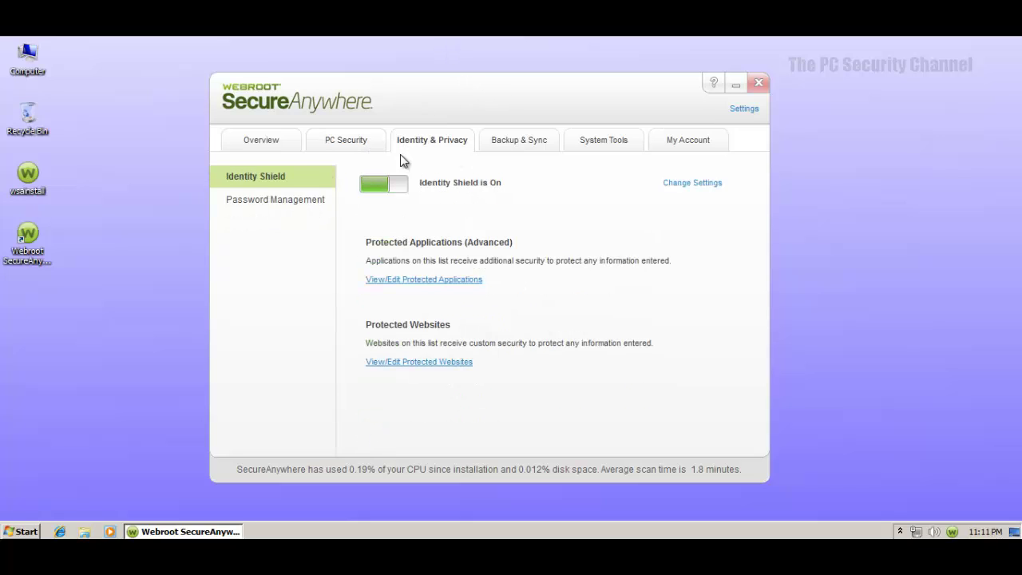
{"action": "left_click", "coordinate": [302, 200]}
{"action": "left_click", "coordinate": [282, 178]}
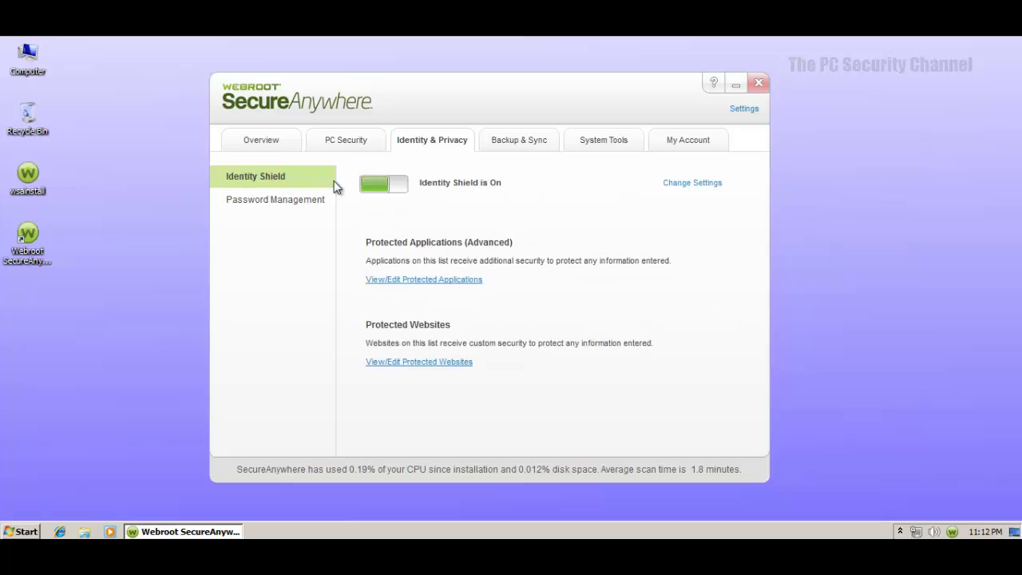
{"action": "left_click", "coordinate": [513, 146]}
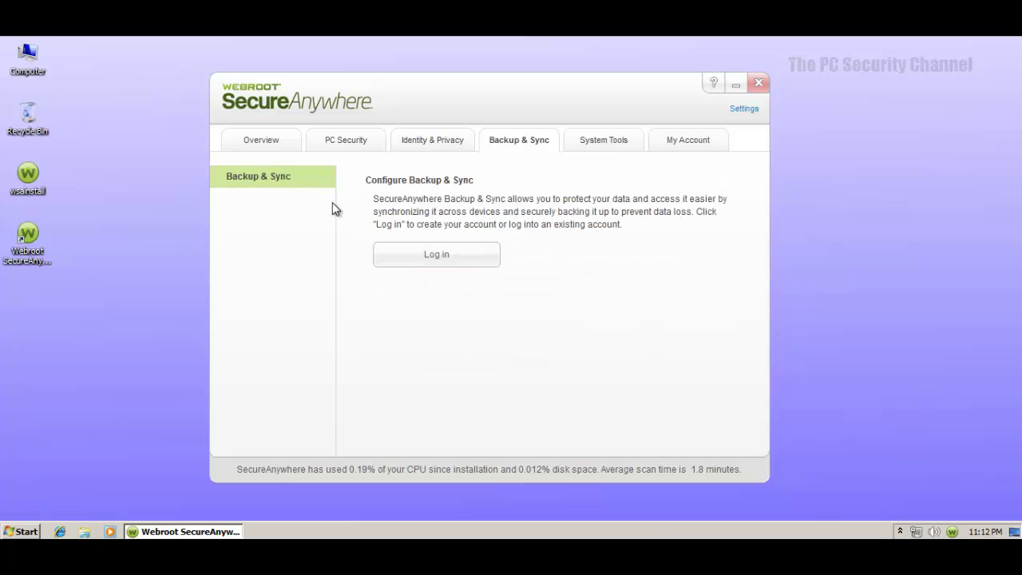
- Open the Active Processes list from System Control and look through the listed processes
{"action": "left_click", "coordinate": [605, 153]}
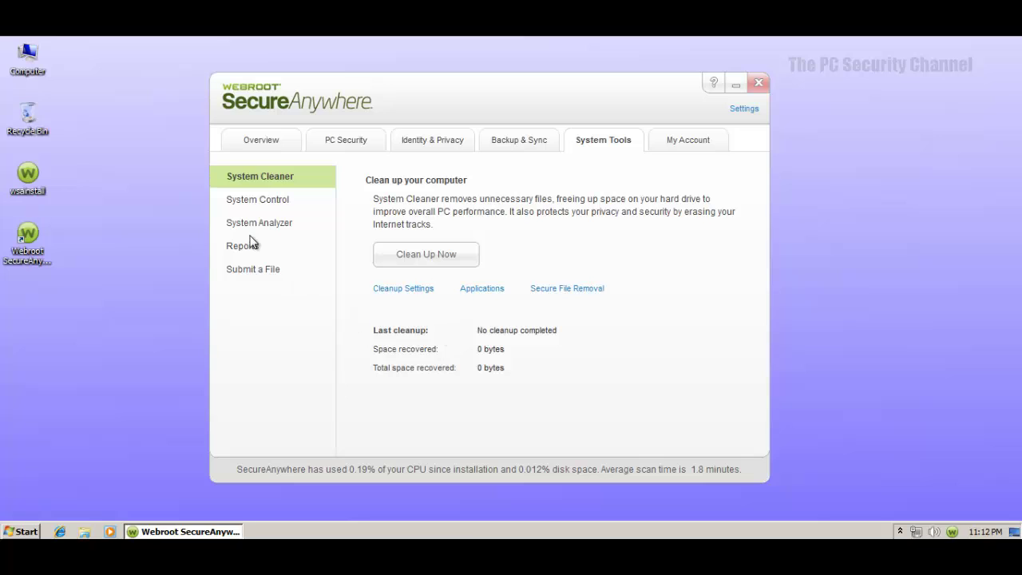
{"action": "left_click", "coordinate": [256, 202]}
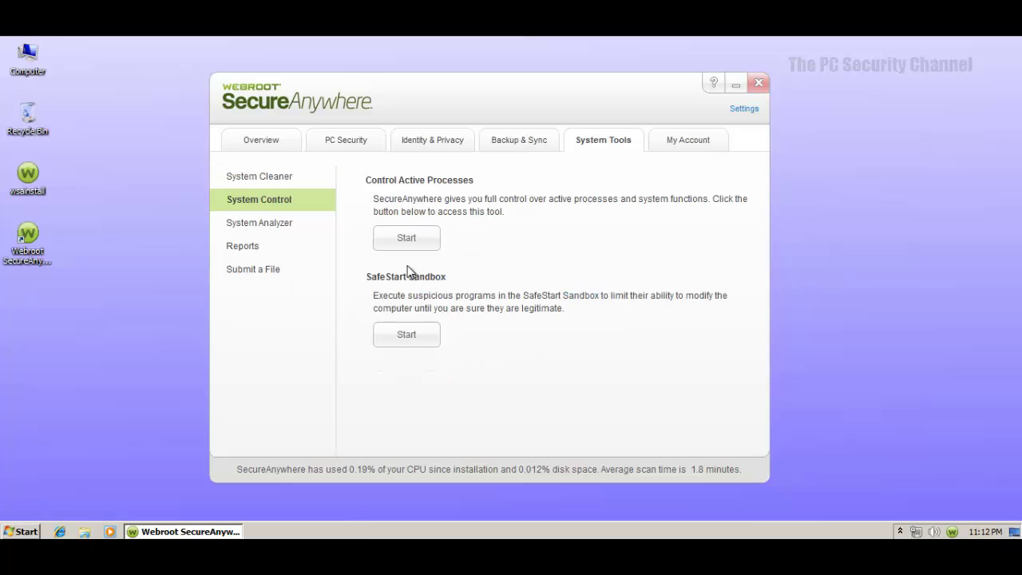
{"action": "left_click", "coordinate": [378, 239]}
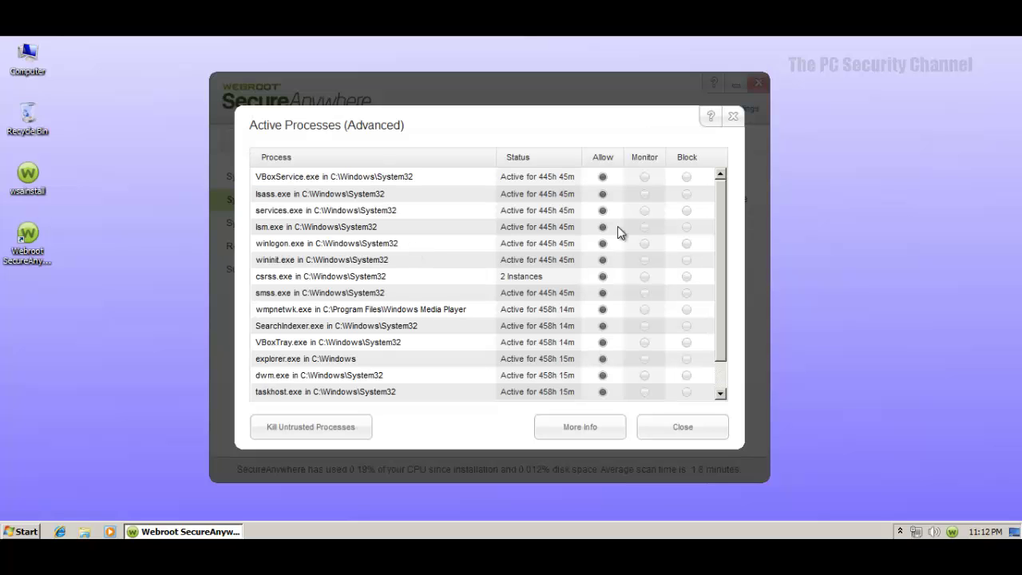
{"action": "left_click_drag", "start_coordinate": [720, 223], "coordinate": [721, 259]}
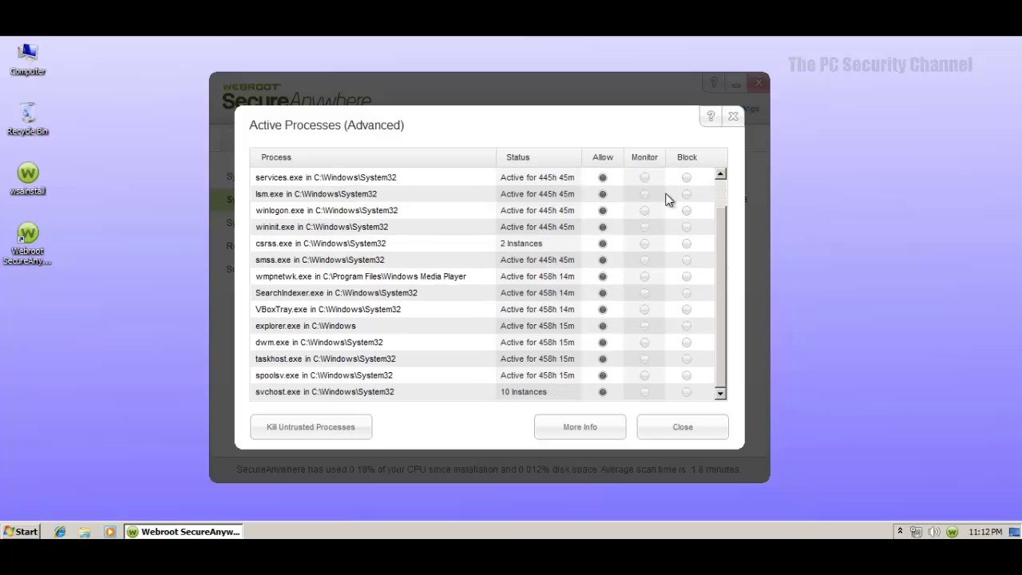
- Try to set services.exe to Monitor and VBoxService.exe to Block, then close the Active Processes list
{"action": "left_click", "coordinate": [644, 177]}
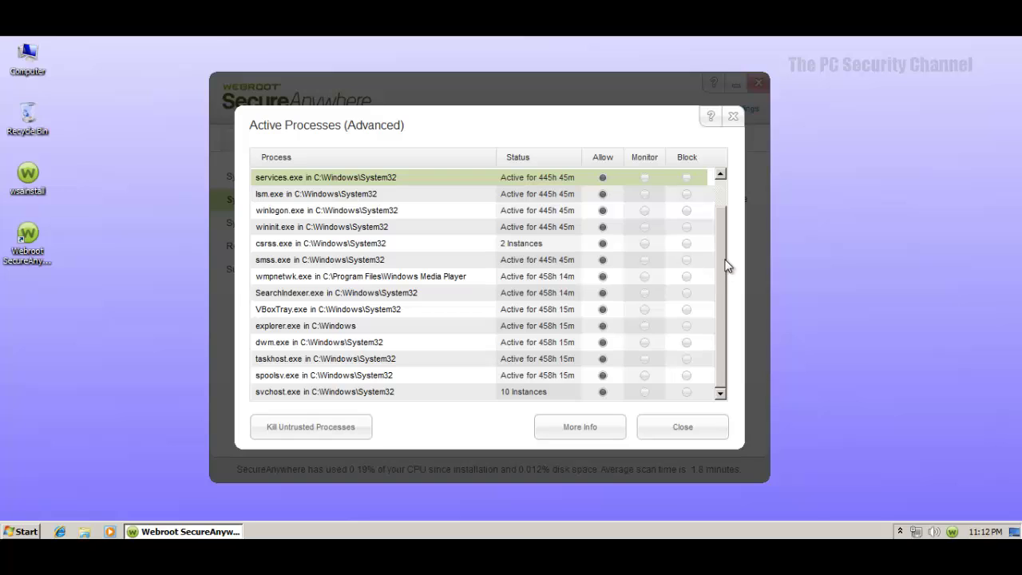
{"action": "left_click_drag", "start_coordinate": [726, 263], "coordinate": [723, 233]}
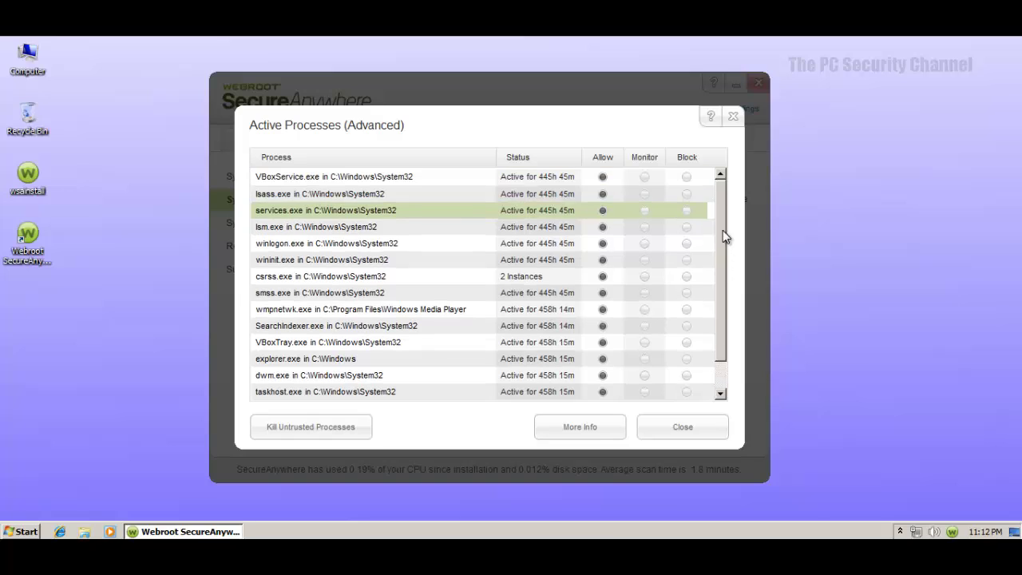
{"action": "left_click", "coordinate": [688, 177]}
{"action": "left_click", "coordinate": [631, 339]}
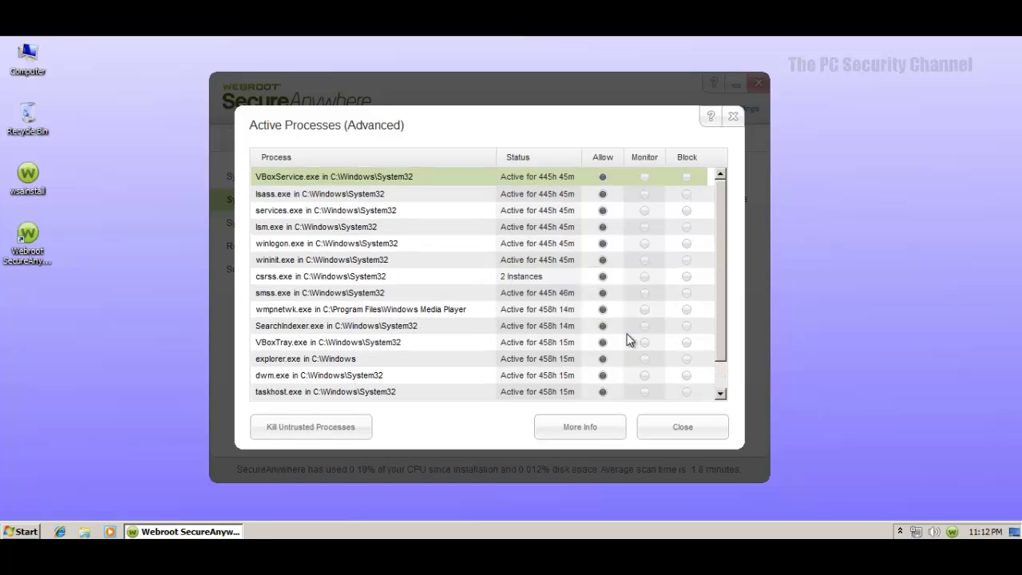
{"action": "left_click_drag", "start_coordinate": [727, 243], "coordinate": [725, 289]}
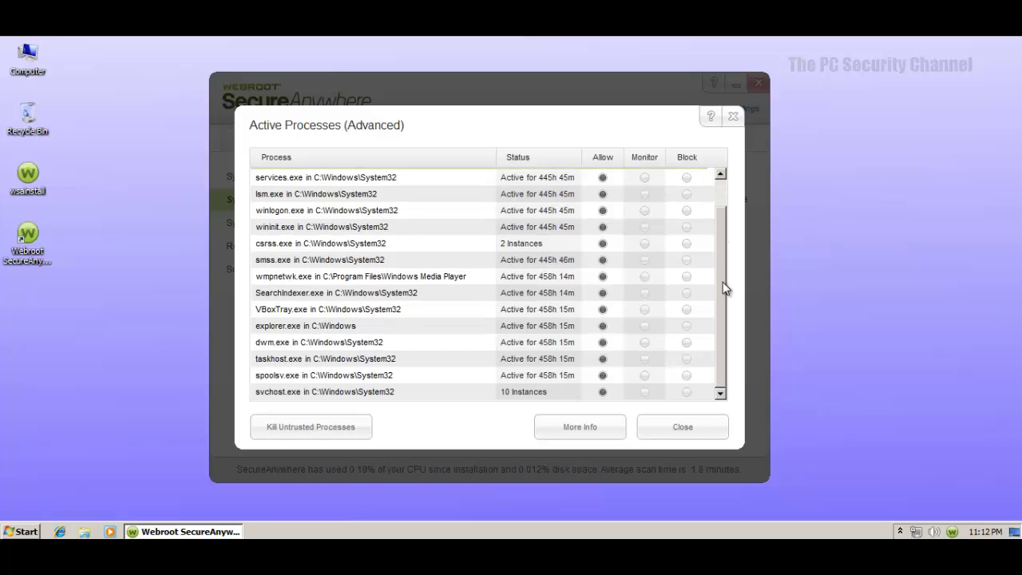
{"action": "left_click", "coordinate": [679, 432]}
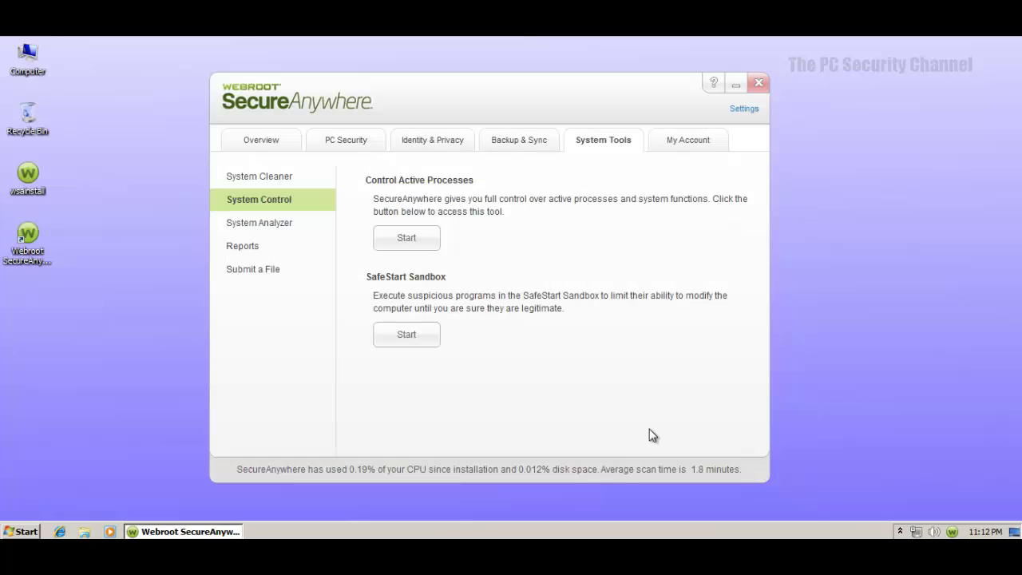
- Open the SafeStart Sandbox, examine its process permission options and close it without starting a program
{"action": "left_click", "coordinate": [391, 340]}
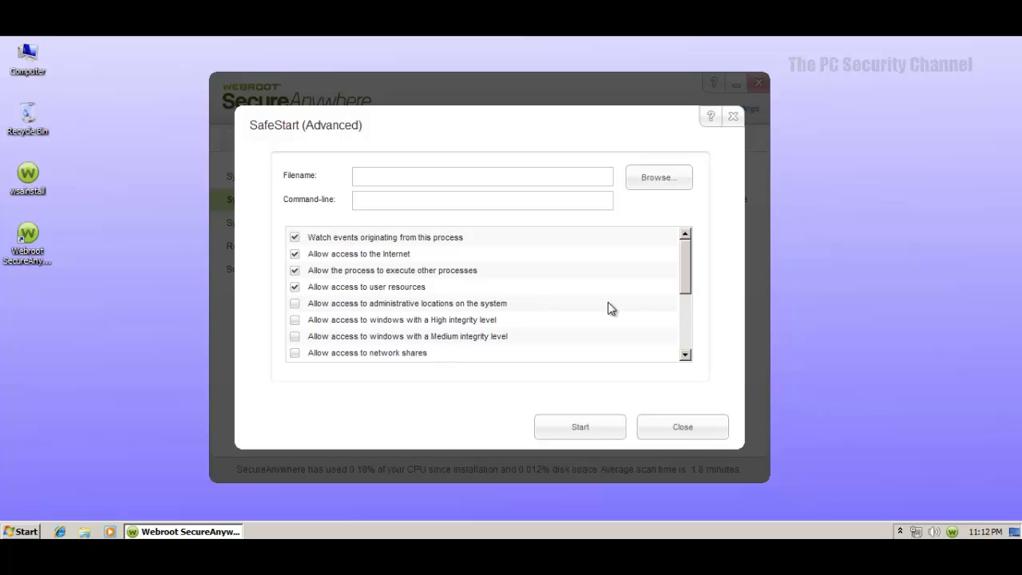
{"action": "mouse_move", "coordinate": [685, 266]}
{"action": "left_mouse_down"}
{"action": "mouse_move", "coordinate": [691, 333]}
{"action": "mouse_move", "coordinate": [691, 267]}
{"action": "left_mouse_up"}
{"action": "left_click", "coordinate": [683, 429]}
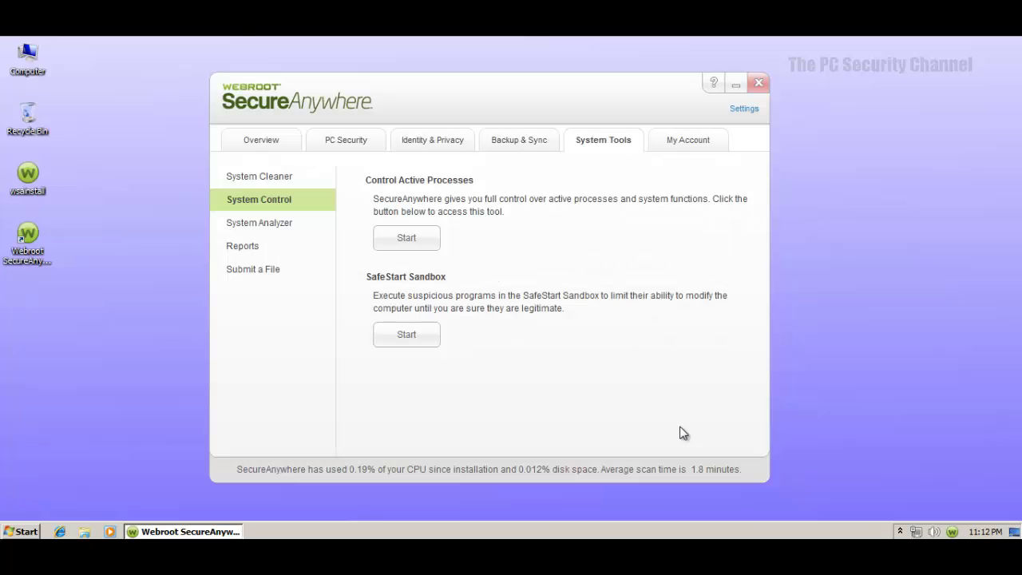
- View the account and subscription information and return to the PC Security scan page
{"action": "left_click", "coordinate": [667, 142]}
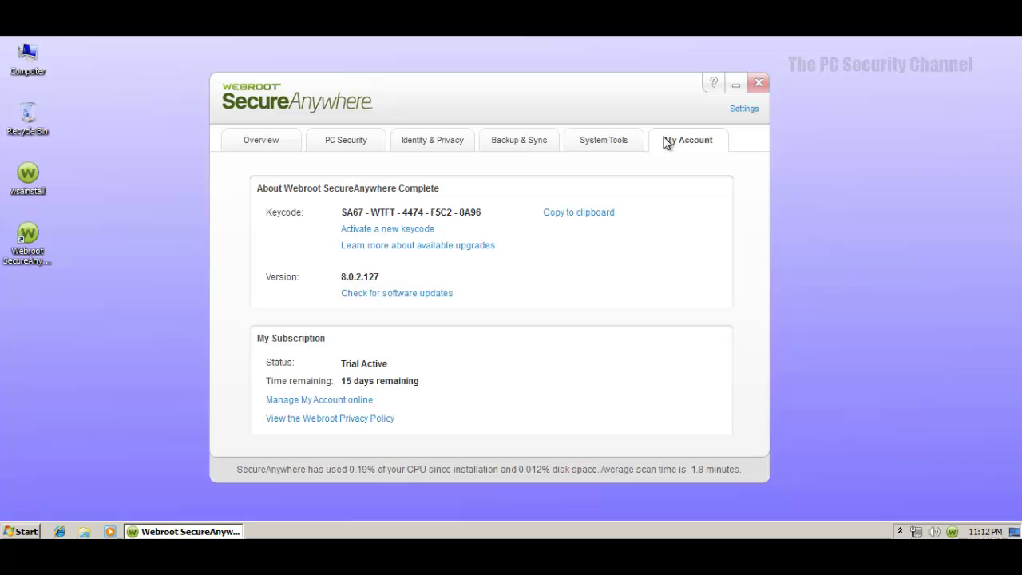
{"action": "left_click", "coordinate": [313, 138]}
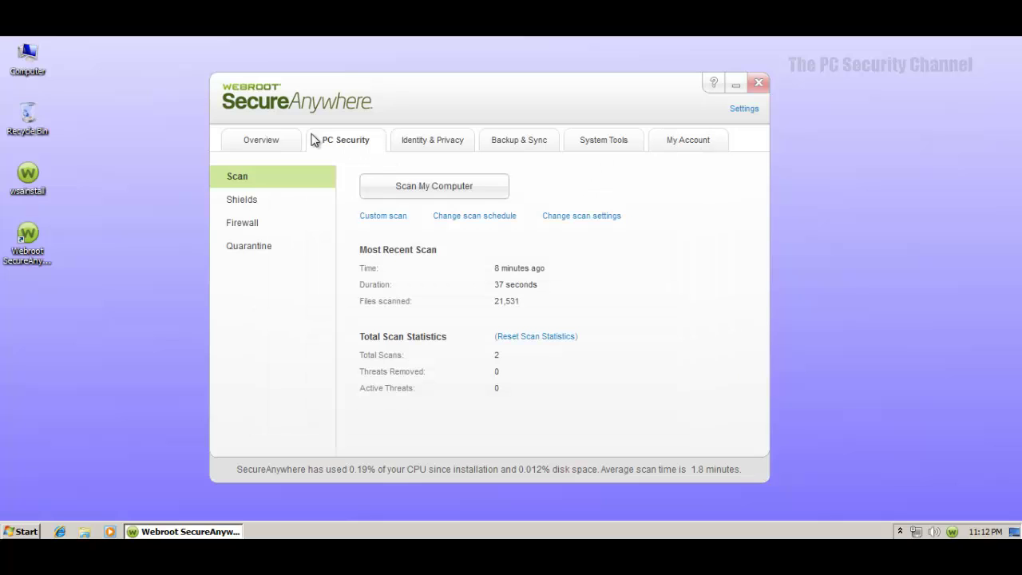
- Close SecureAnywhere after viewing its Overview page, and open Internet Explorer in a maximized window
{"action": "left_click", "coordinate": [269, 138]}
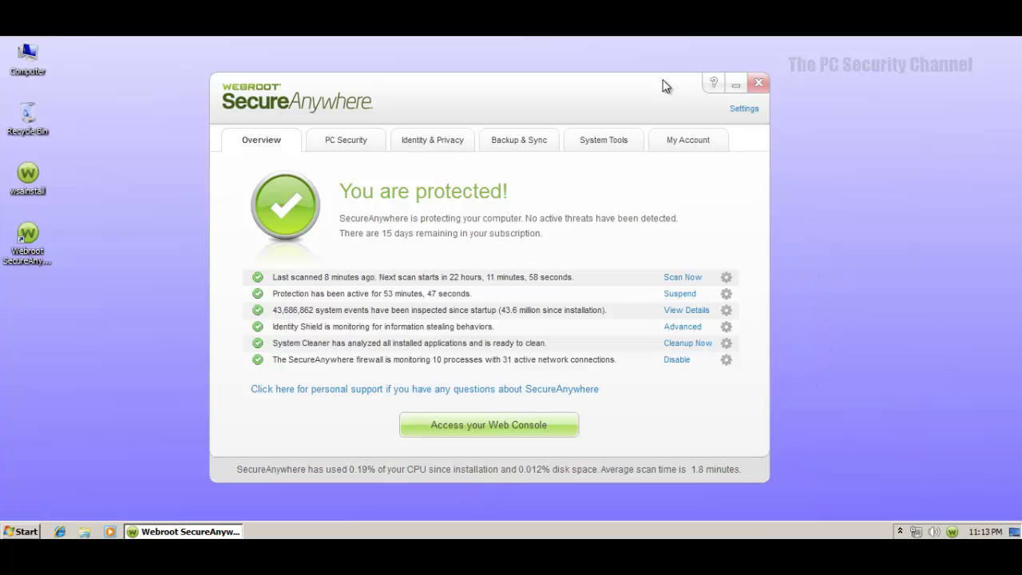
{"action": "left_click", "coordinate": [757, 84]}
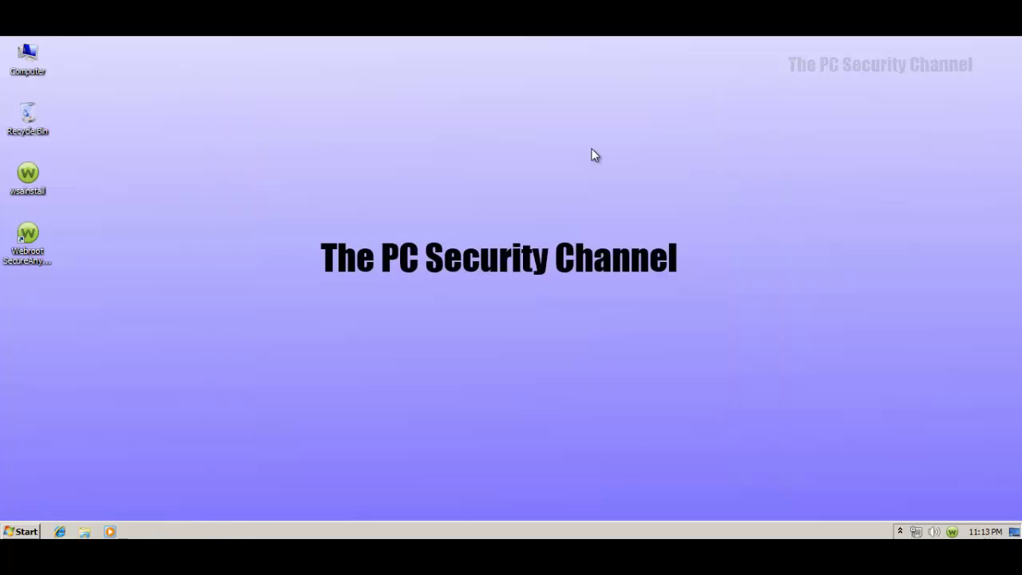
{"action": "left_click", "coordinate": [64, 524]}
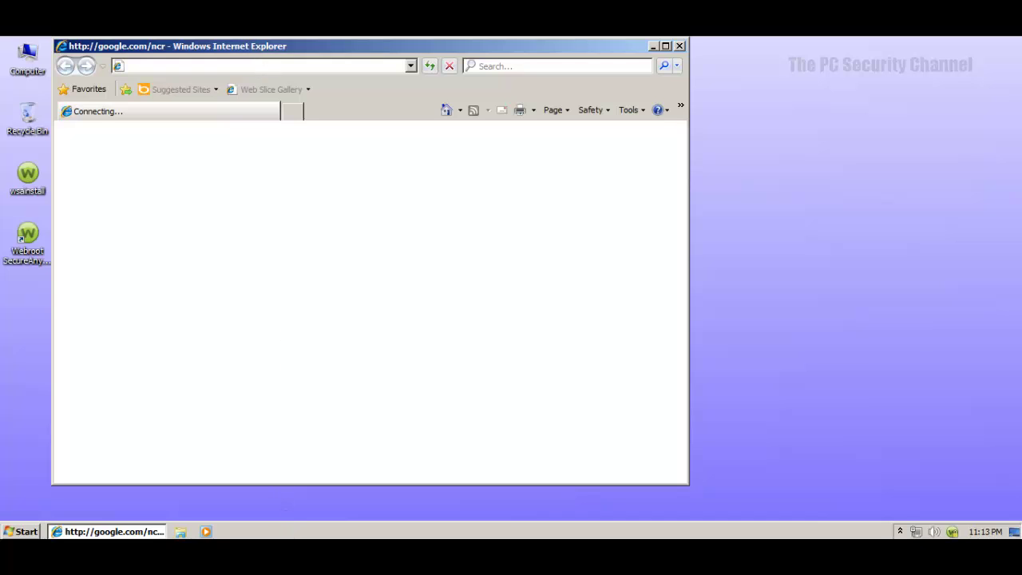
{"action": "key", "text": "alt+Tab"}
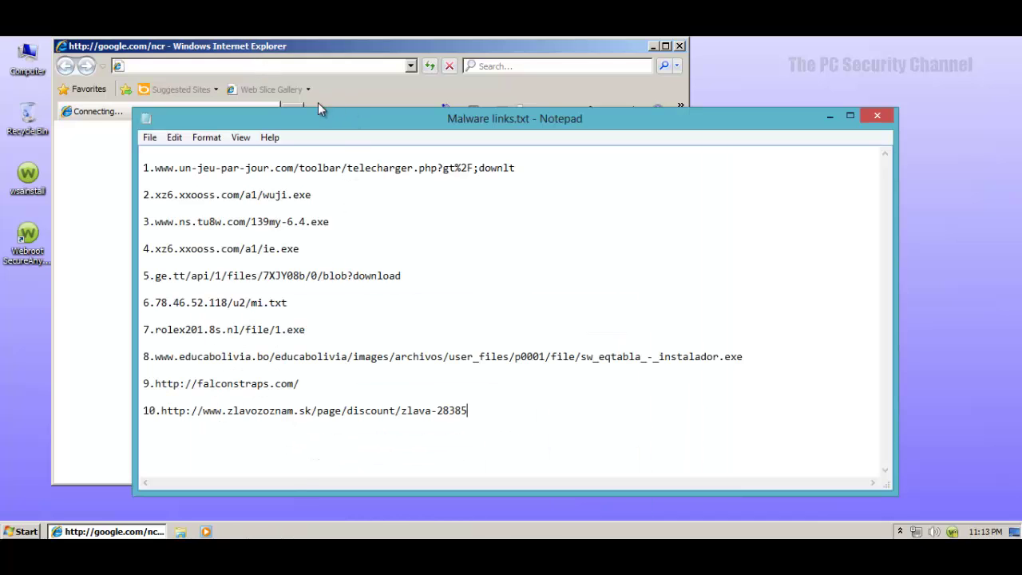
{"action": "left_click_drag", "start_coordinate": [406, 108], "coordinate": [488, 131]}
{"action": "left_click", "coordinate": [391, 47]}
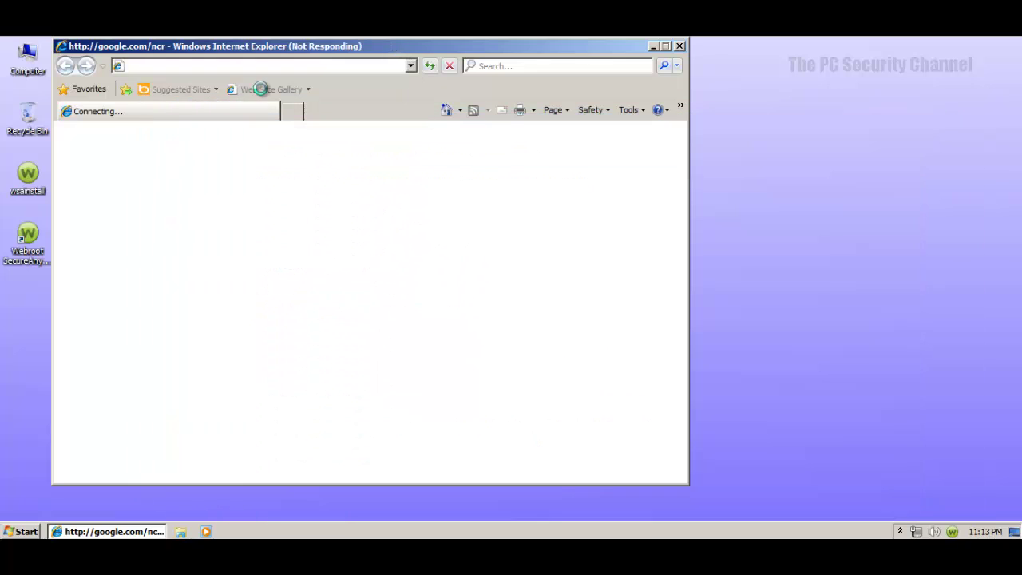
{"action": "double_click", "coordinate": [292, 44]}
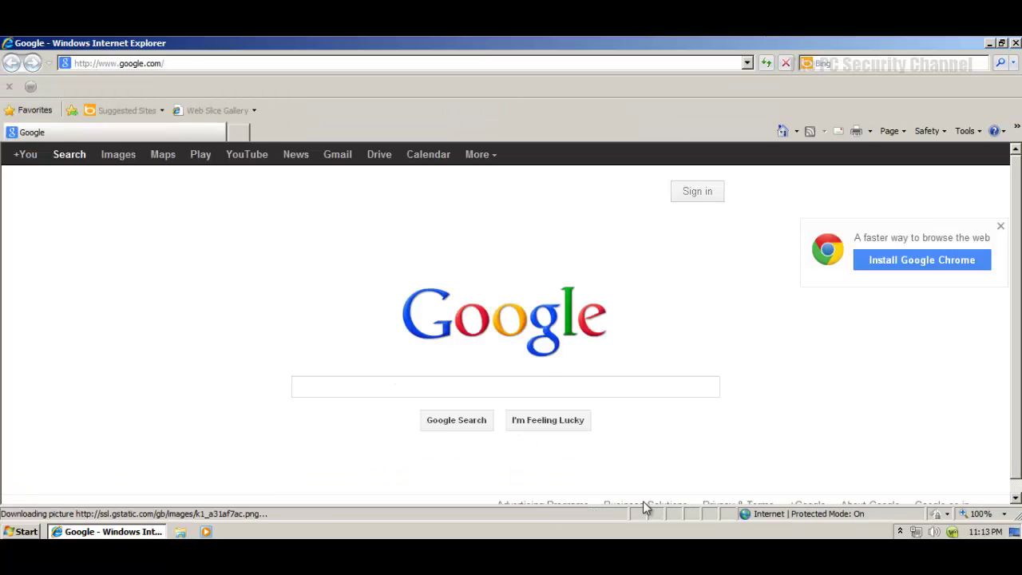
- Load the first link from Malware links.txt in Internet Explorer and try to run the offered telechargement_1jpj.exe despite the unknown publisher
{"action": "key", "text": "alt+Tab"}
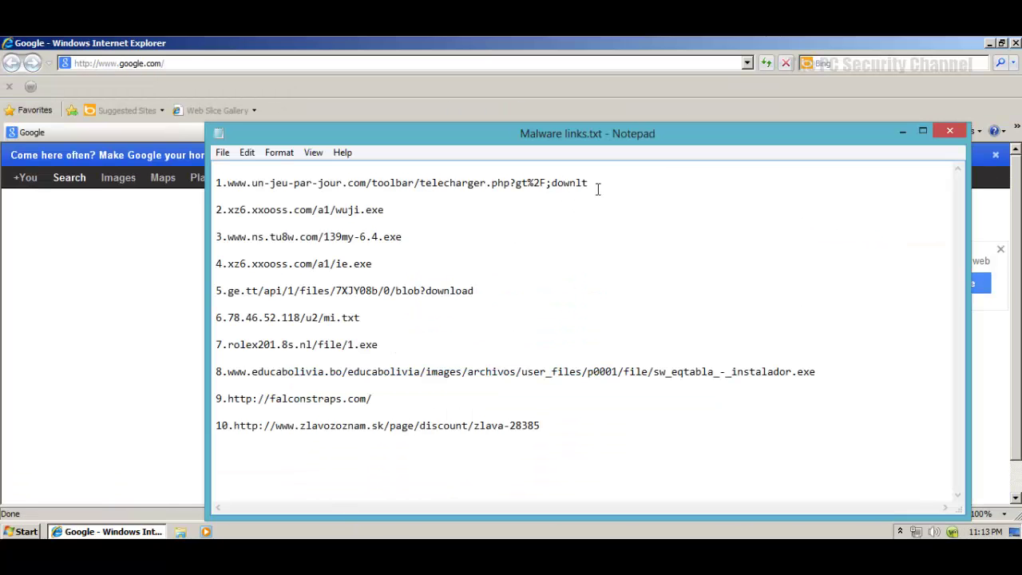
{"action": "left_click_drag", "start_coordinate": [597, 188], "coordinate": [229, 186]}
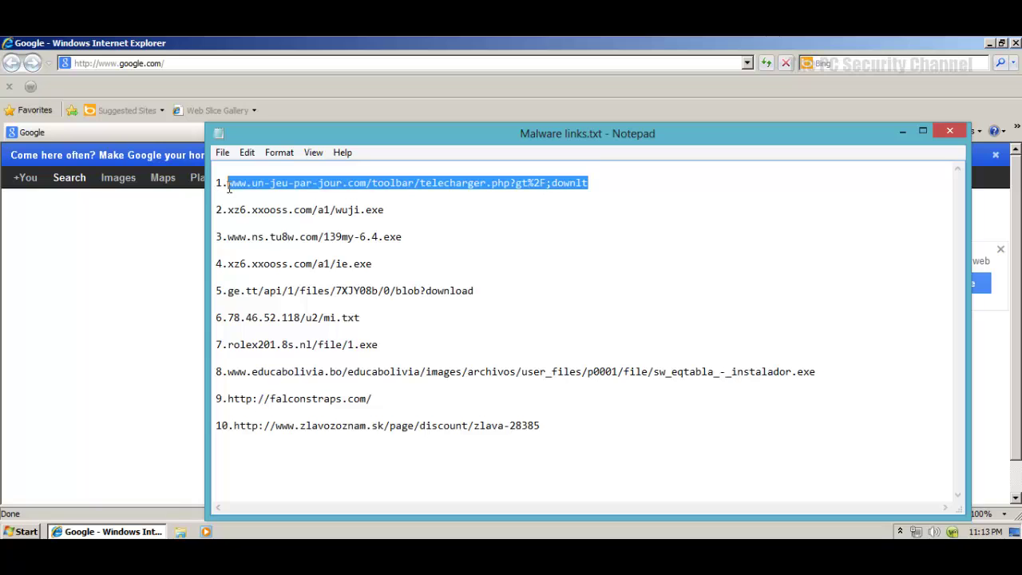
{"action": "left_click", "coordinate": [132, 254]}
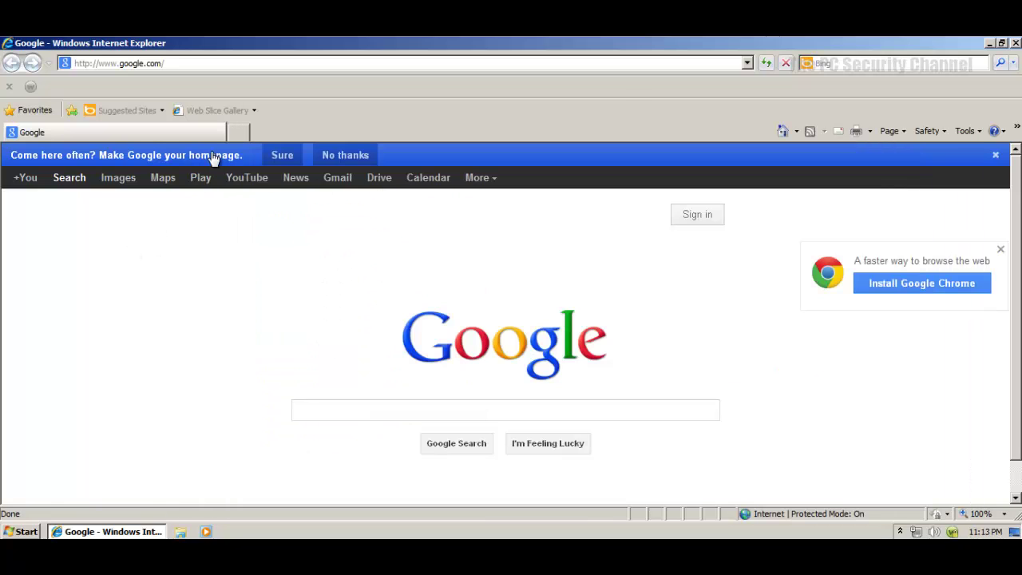
{"action": "left_click", "coordinate": [176, 64]}
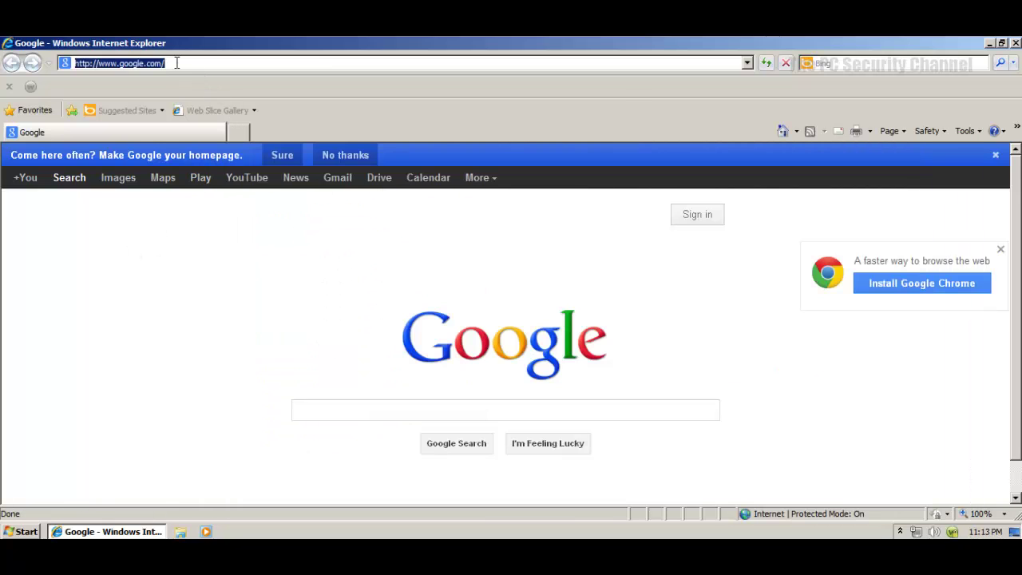
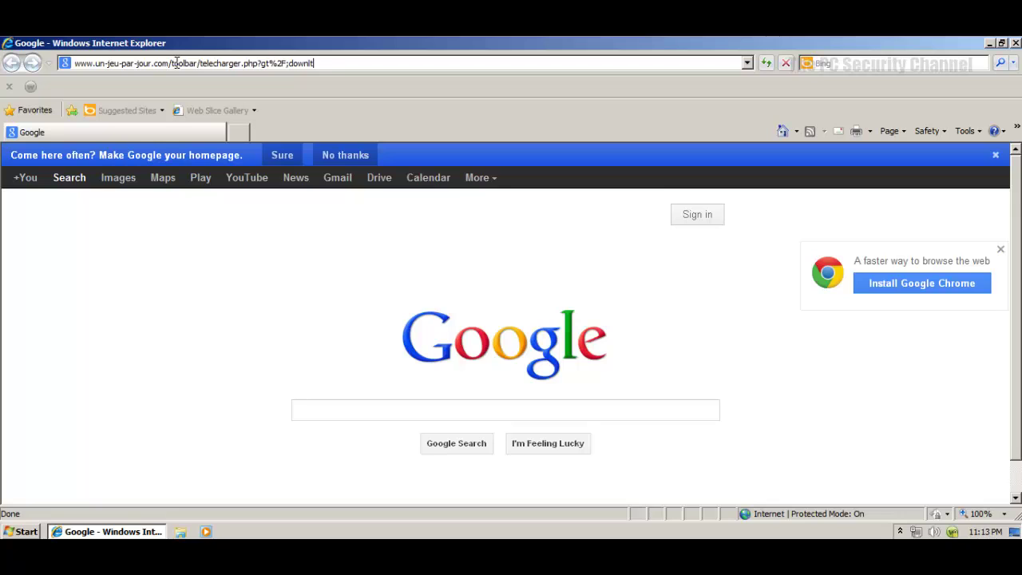
{"action": "key", "text": "Return"}
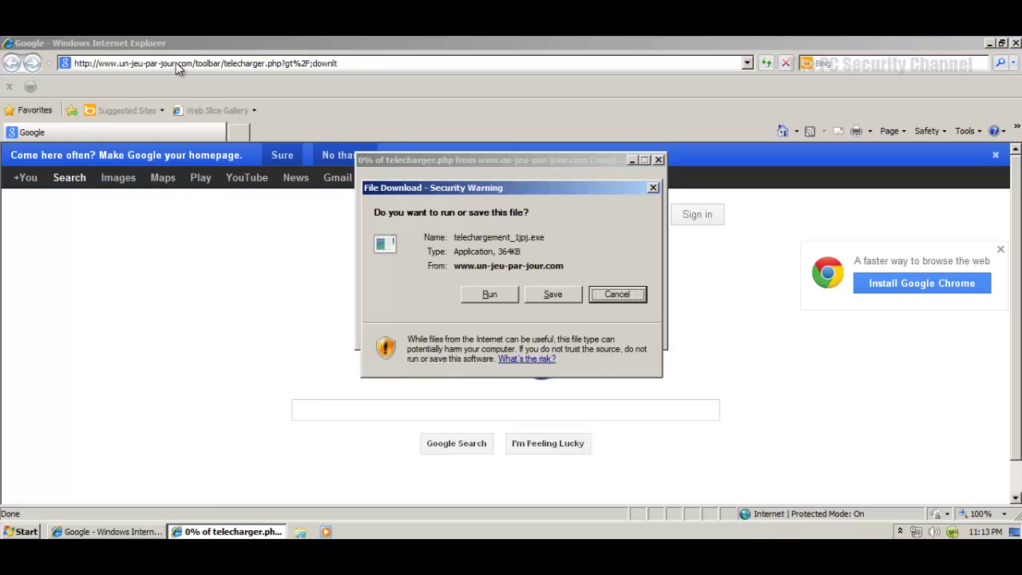
{"action": "left_click", "coordinate": [482, 293]}
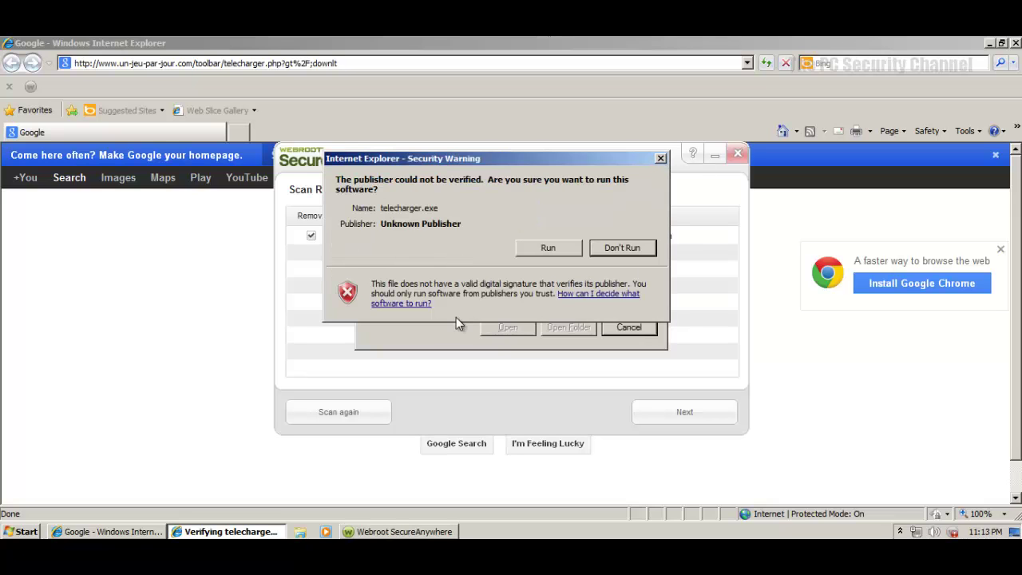
{"action": "left_click", "coordinate": [543, 248]}
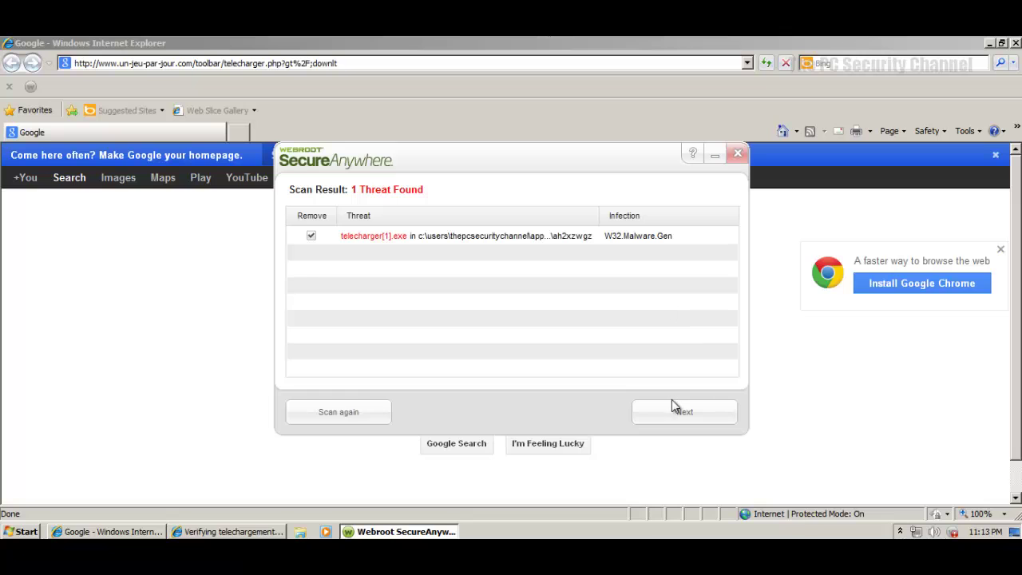
- Remove the detected telecharger[1].exe threat with SecureAnywhere, abort the follow-up rescan and dismiss the remaining alerts and results
{"action": "left_click", "coordinate": [696, 416]}
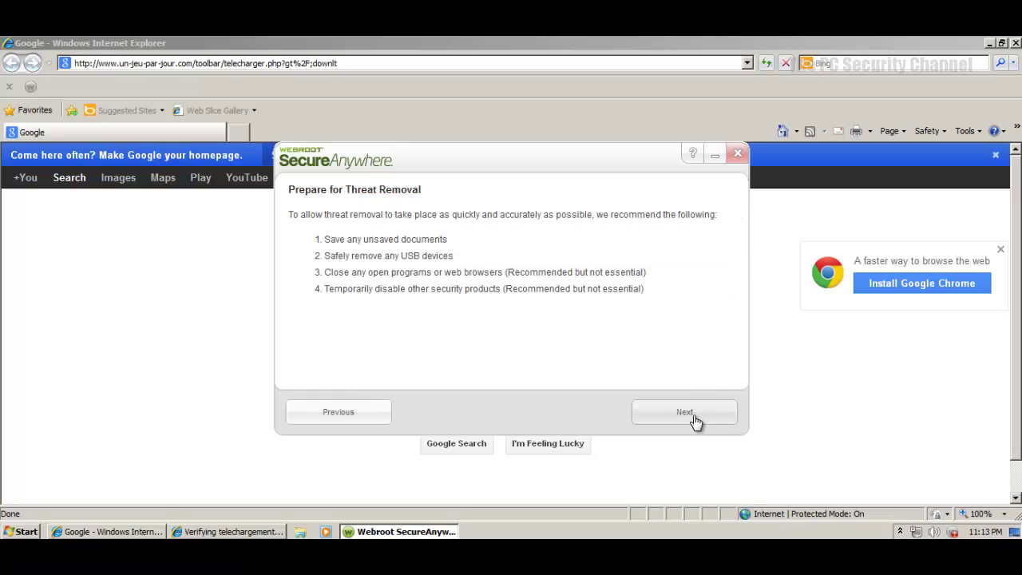
{"action": "left_click", "coordinate": [691, 411]}
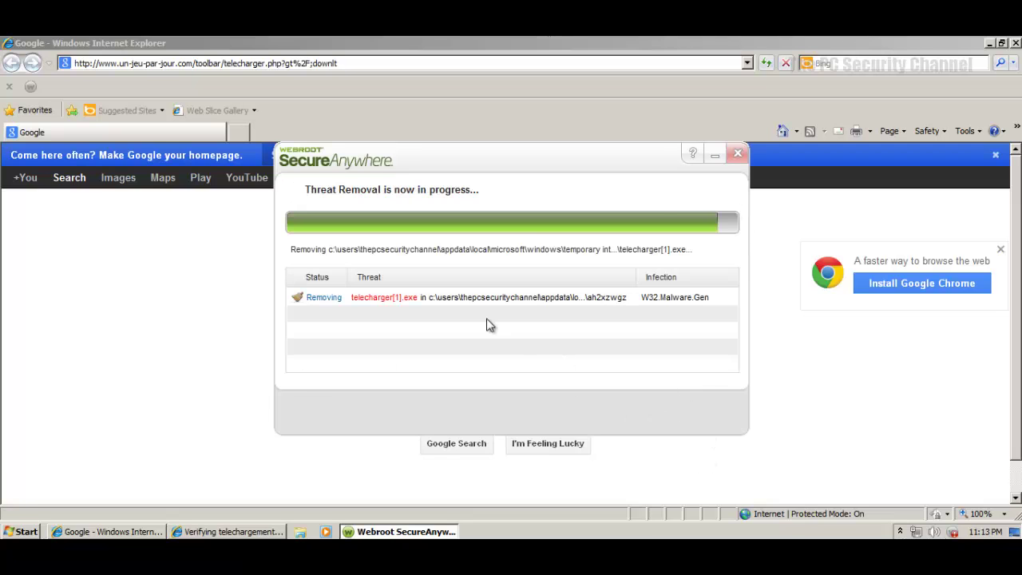
{"action": "left_click", "coordinate": [682, 419]}
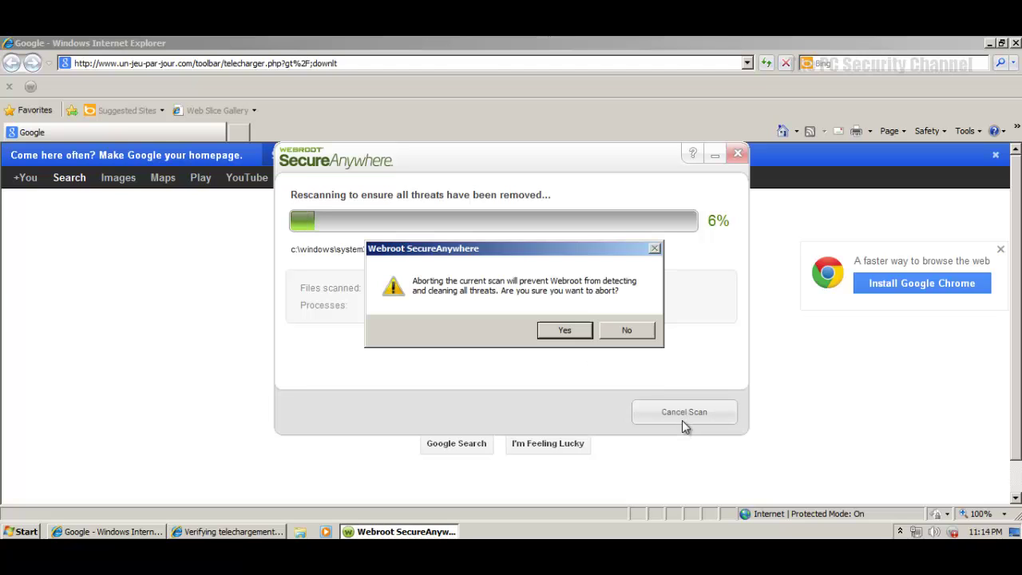
{"action": "left_click", "coordinate": [565, 330]}
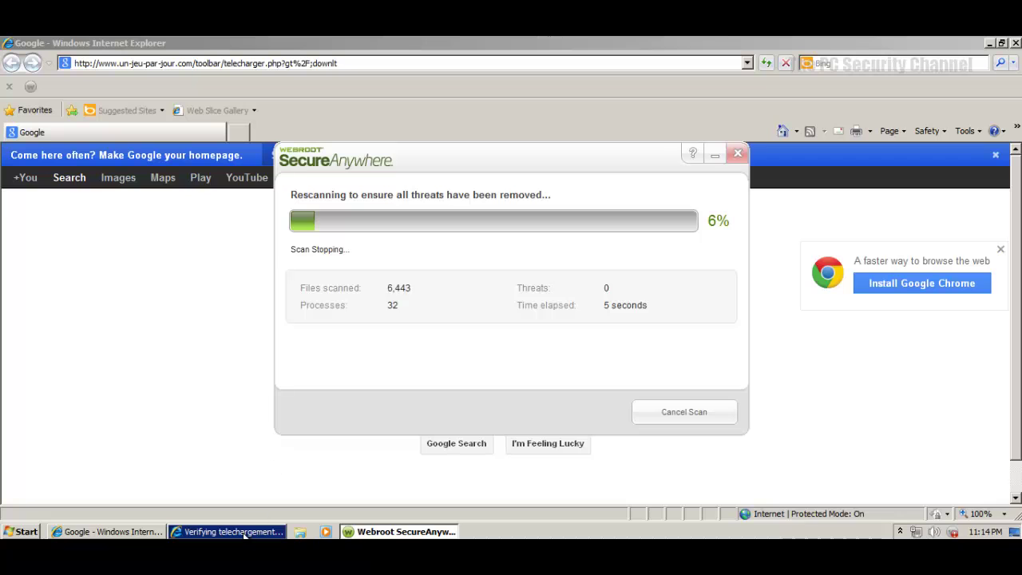
{"action": "left_click", "coordinate": [682, 290]}
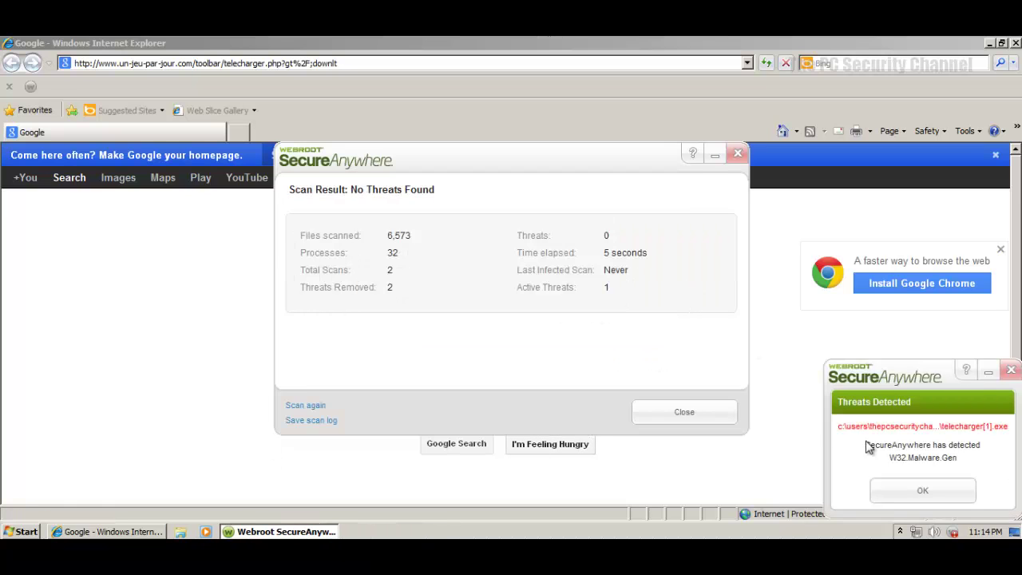
{"action": "left_click", "coordinate": [908, 490]}
{"action": "left_click", "coordinate": [734, 152]}
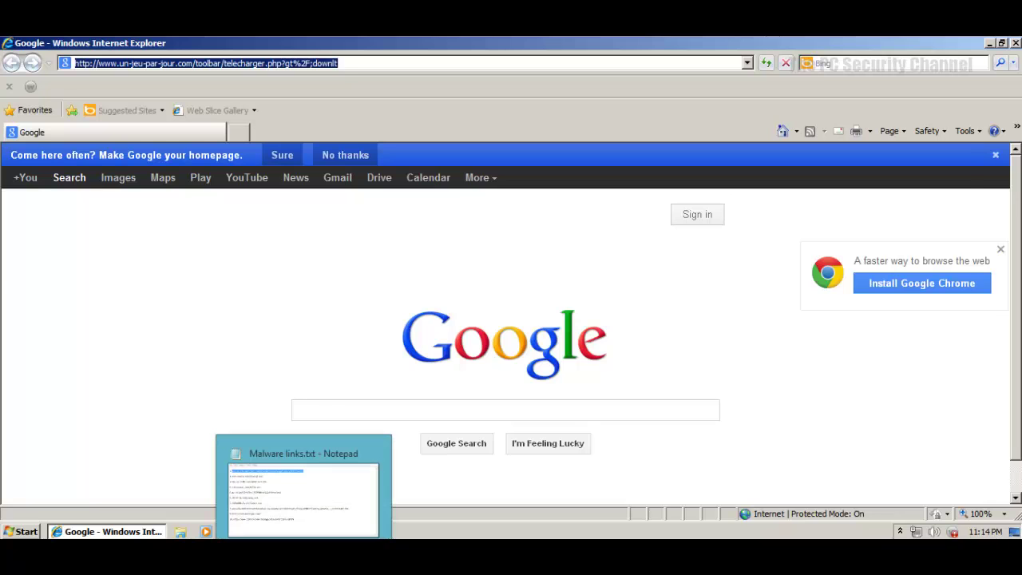
- Copy the second link, xz6.xxooss.com/a1/wuji.exe, from Malware links.txt and load it in Internet Explorer
{"action": "left_click", "coordinate": [305, 559]}
{"action": "left_click_drag", "start_coordinate": [400, 211], "coordinate": [223, 209]}
{"action": "key", "text": "ctrl+c"}
{"action": "left_click", "coordinate": [103, 258]}
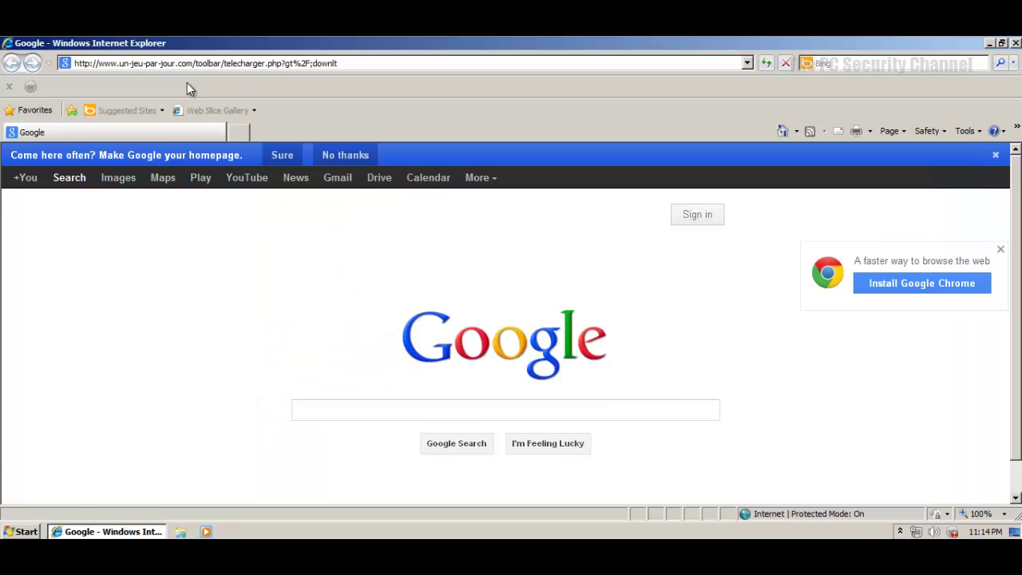
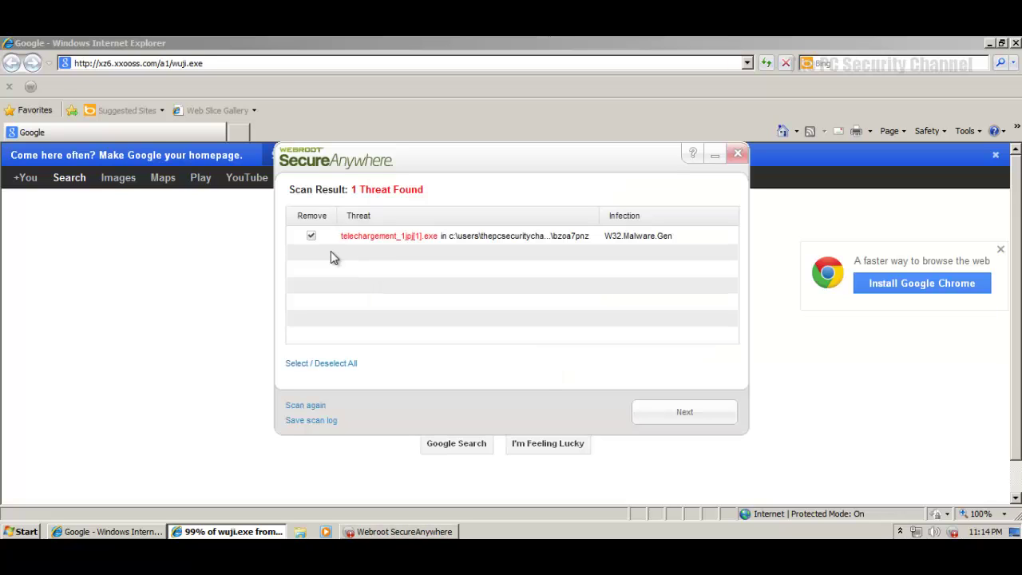
- Override the unsafe download warning and try to run wuji.exe, closing the error and SecureAnywhere's threat windows
{"action": "left_click", "coordinate": [694, 425]}
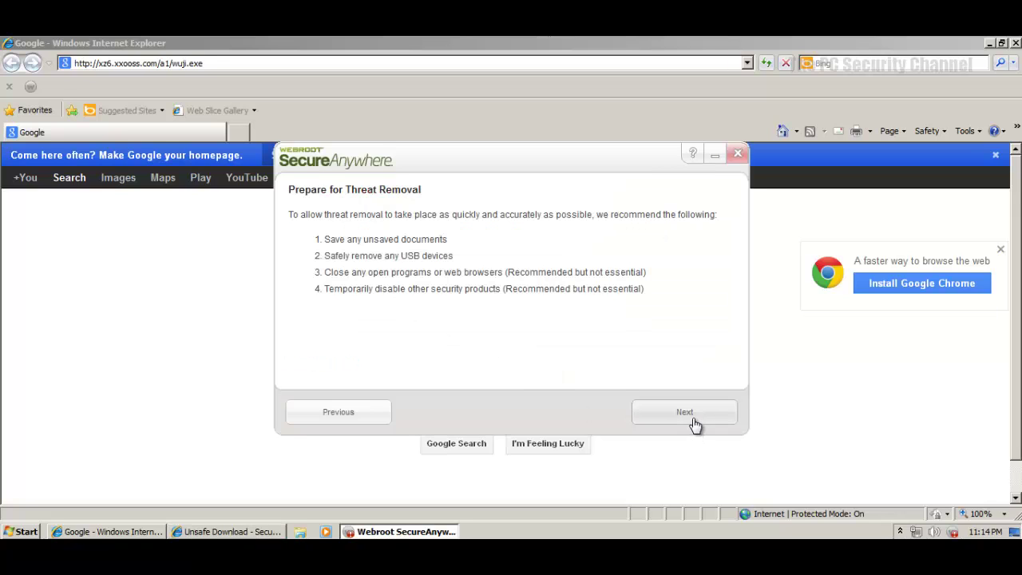
{"action": "left_click", "coordinate": [264, 531]}
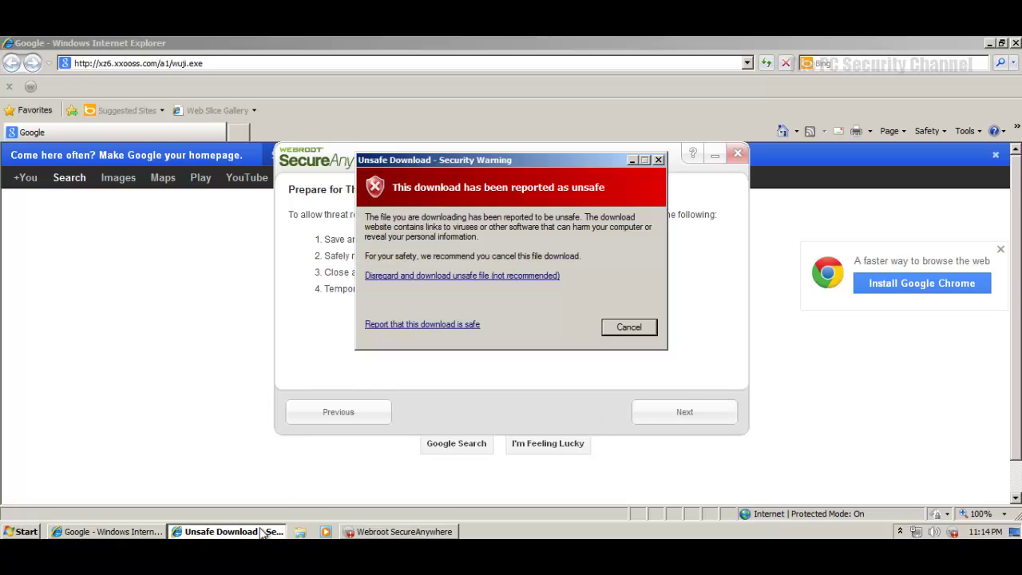
{"action": "left_click", "coordinate": [448, 276]}
{"action": "left_click", "coordinate": [546, 272]}
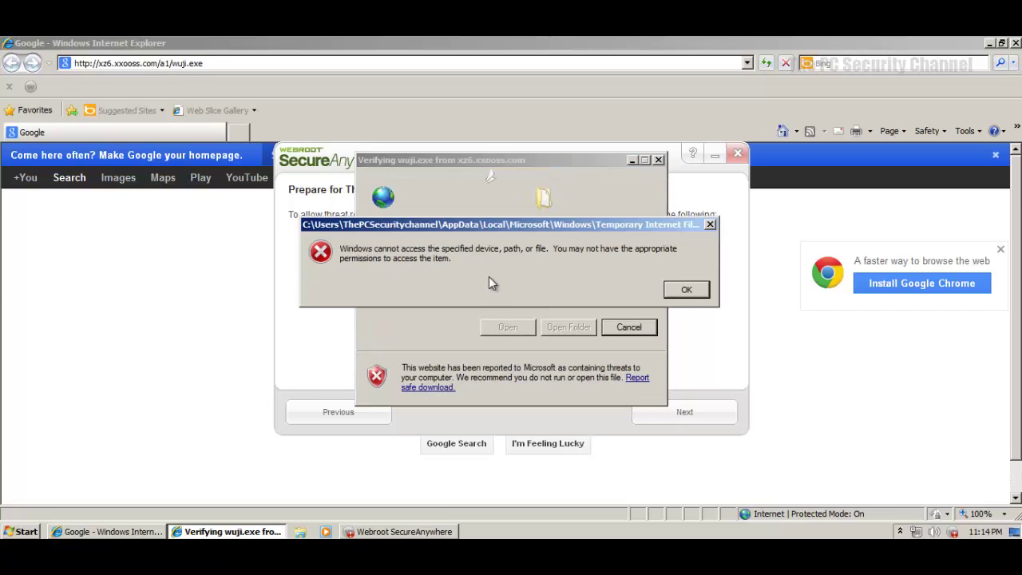
{"action": "left_click", "coordinate": [686, 289]}
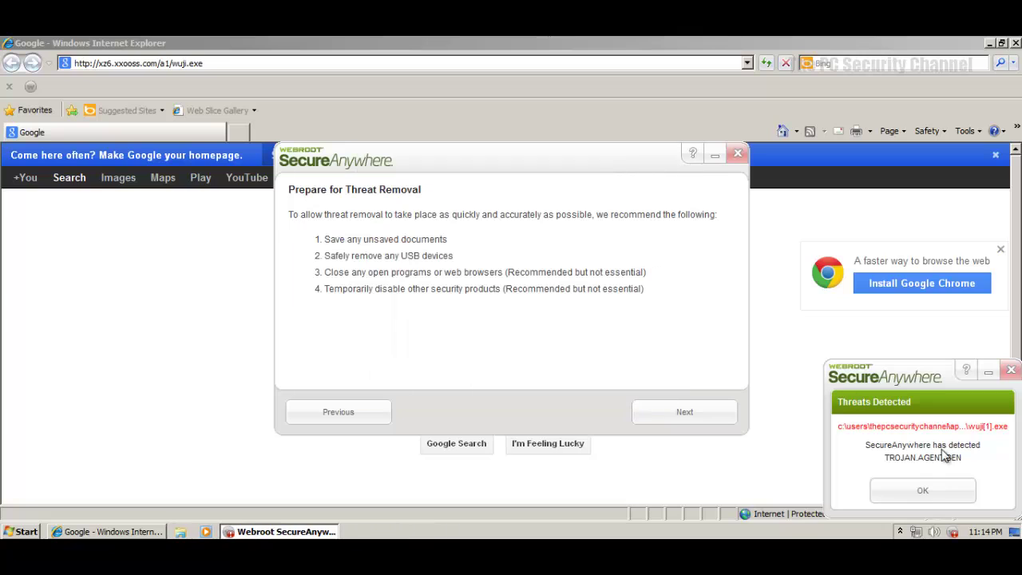
{"action": "left_click", "coordinate": [737, 154]}
{"action": "left_click", "coordinate": [923, 490]}
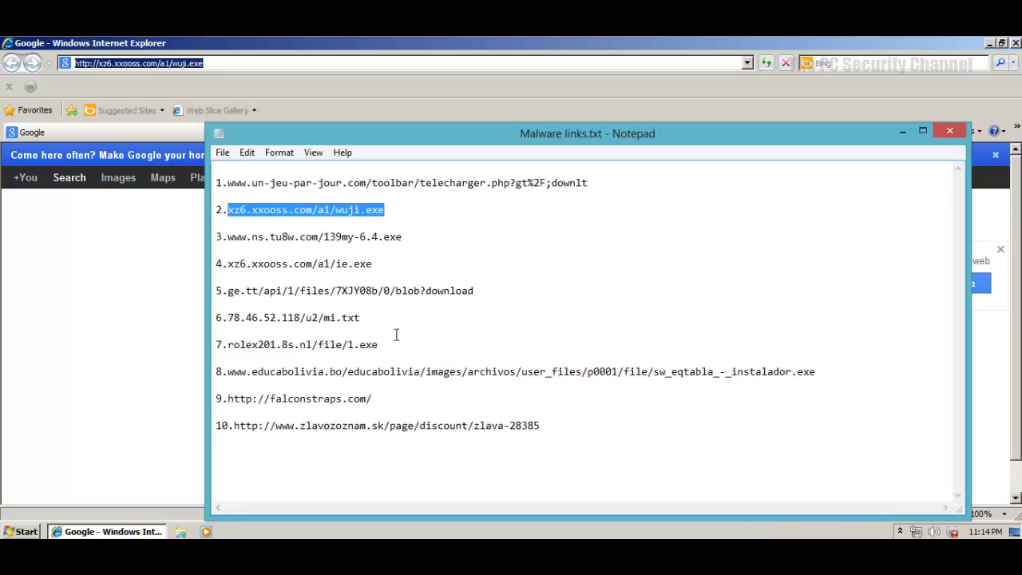
{"action": "left_click_drag", "start_coordinate": [415, 236], "coordinate": [228, 237]}
{"action": "key", "text": "ctrl+c"}
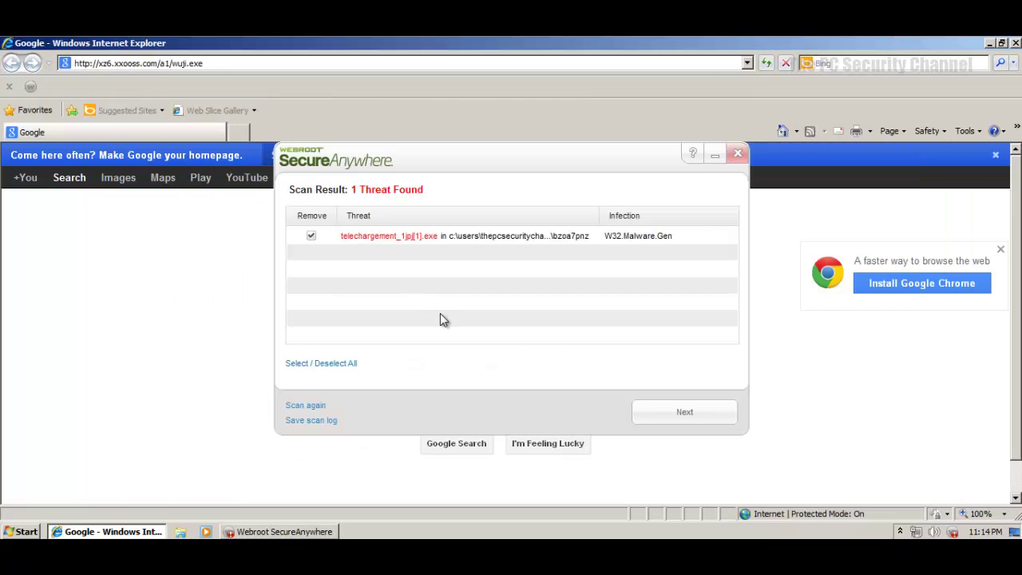
{"action": "left_click", "coordinate": [736, 153]}
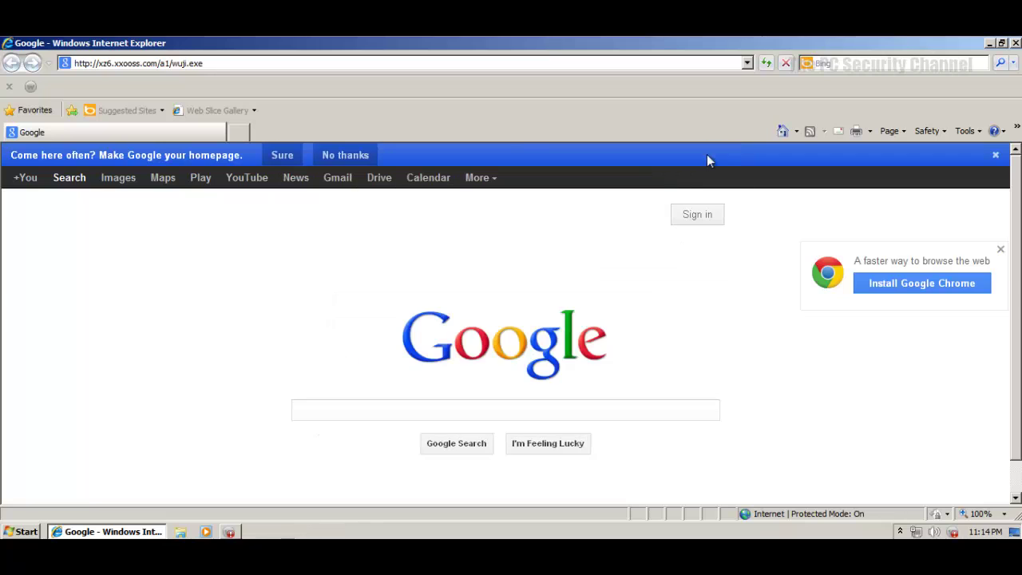
{"action": "left_click", "coordinate": [196, 63]}
{"action": "key", "text": "ctrl+v"}
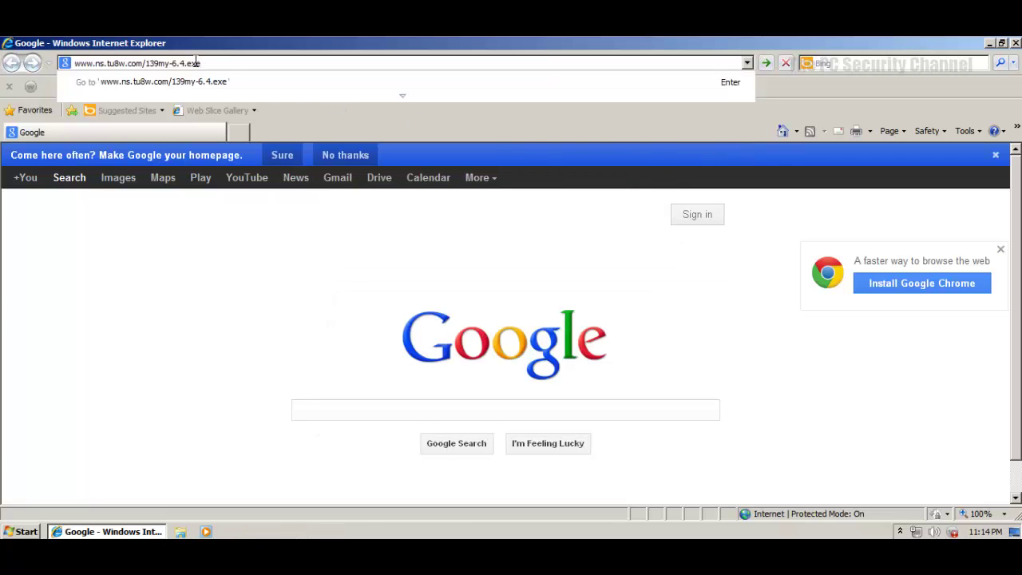
{"action": "key", "text": "Return"}
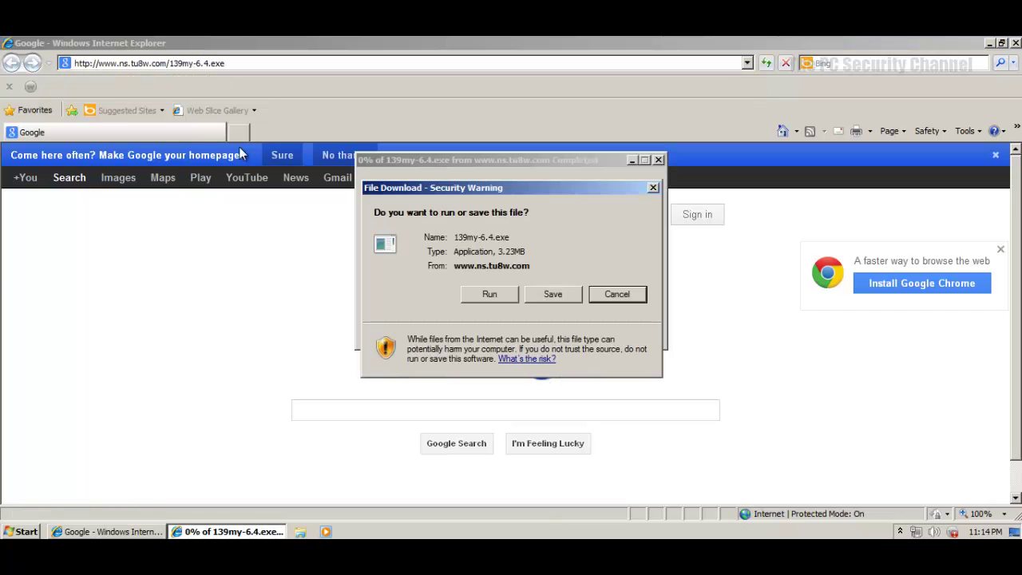
{"action": "left_click", "coordinate": [490, 295]}
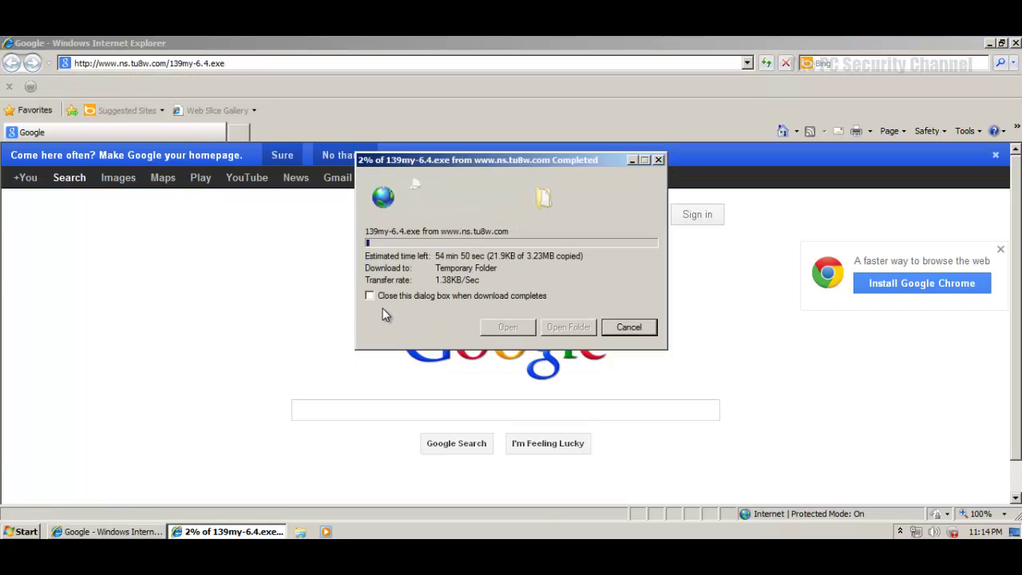
{"action": "left_click", "coordinate": [433, 276]}
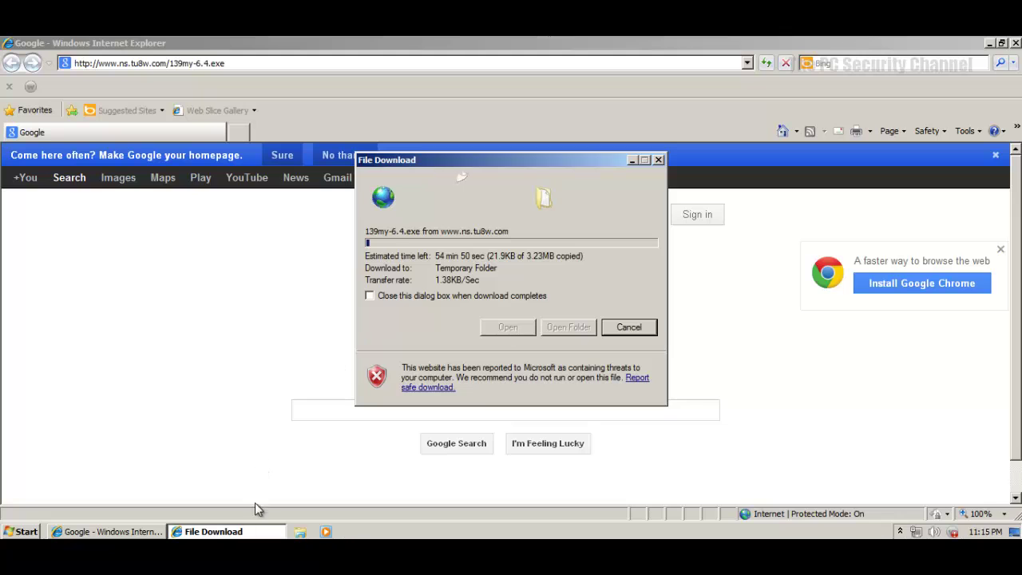
- Select the fourth link, xz6.xxooss.com/a1/ie.exe, in Malware links.txt and return to the 139my-6.4.exe download progress
{"action": "left_click", "coordinate": [295, 551]}
{"action": "left_click_drag", "start_coordinate": [372, 263], "coordinate": [227, 264]}
{"action": "left_click", "coordinate": [142, 282]}
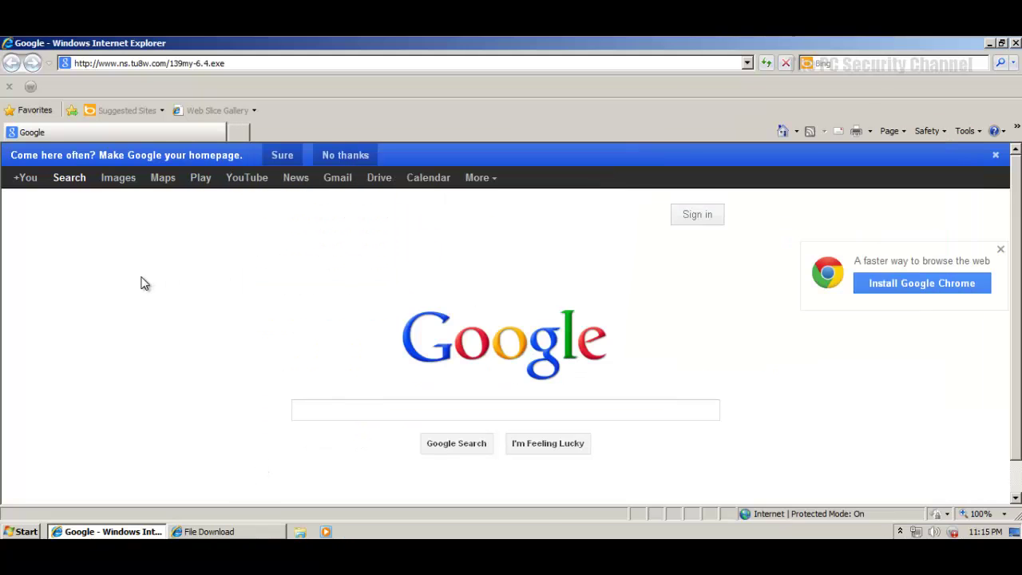
{"action": "left_click", "coordinate": [258, 532]}
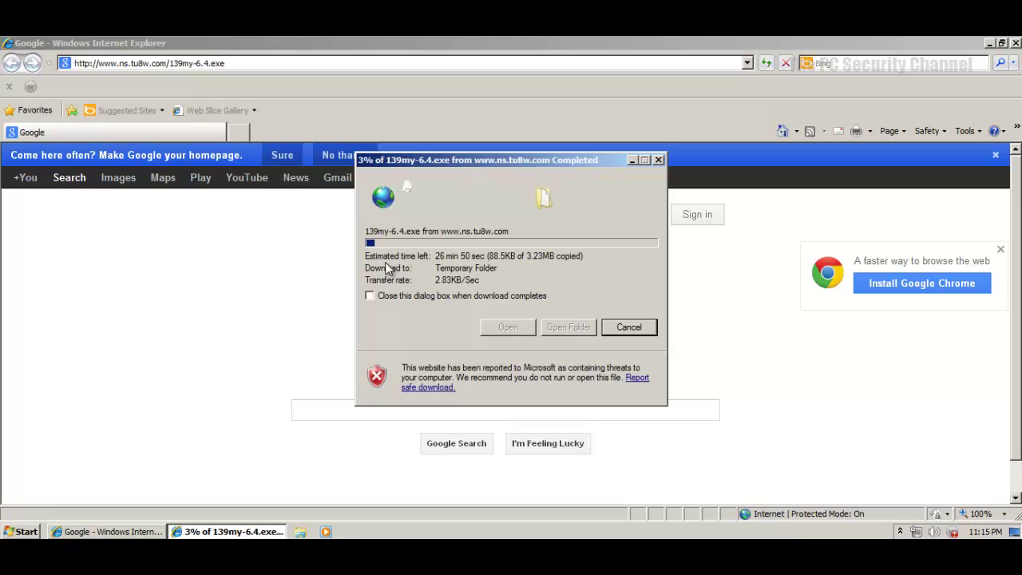
- Load the fourth link, xz6.xxooss.com/a1/ie.exe, in Internet Explorer and choose to run the file
{"action": "left_click", "coordinate": [213, 133]}
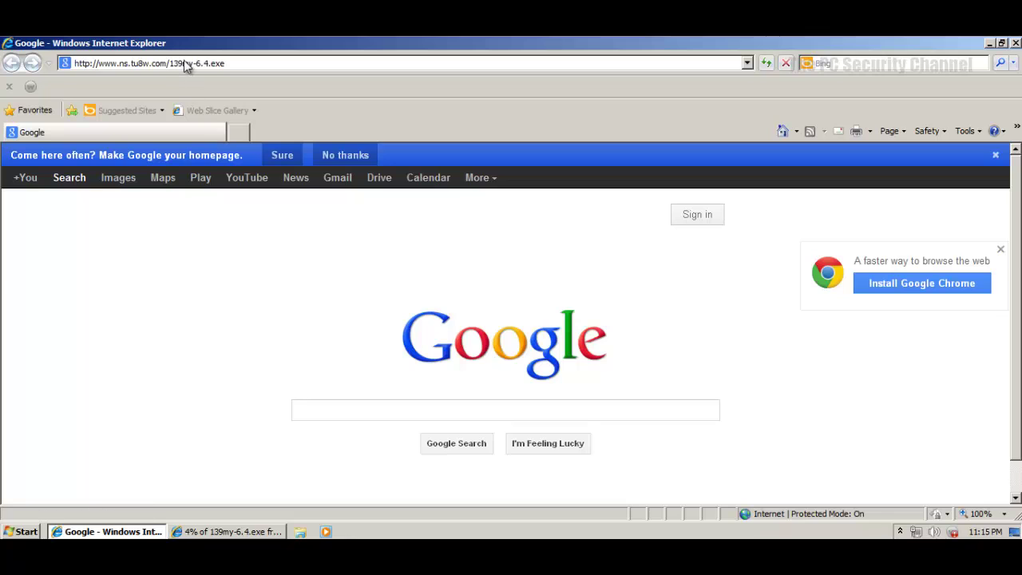
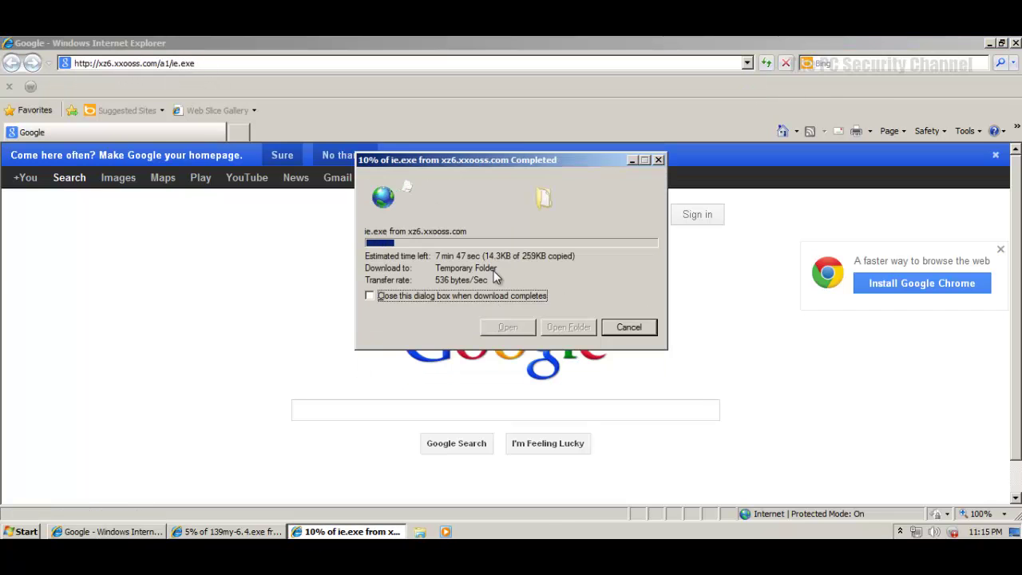
{"action": "left_click", "coordinate": [496, 276]}
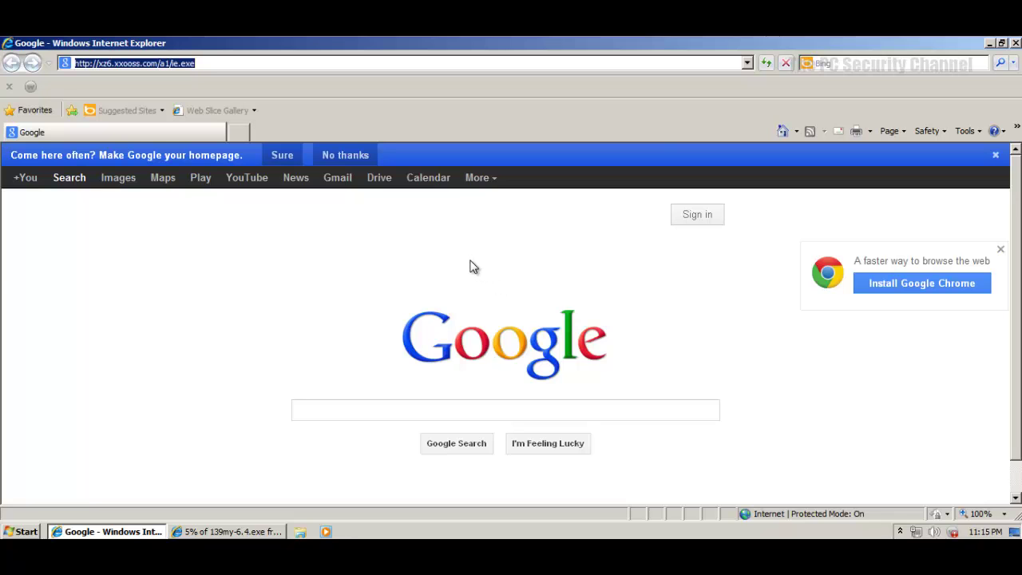
- Open SecureAnywhere, remove the detected telechargement_1jpj[1].exe threat, and close the scan results and main window after the rescan
{"action": "double_click", "coordinate": [953, 533]}
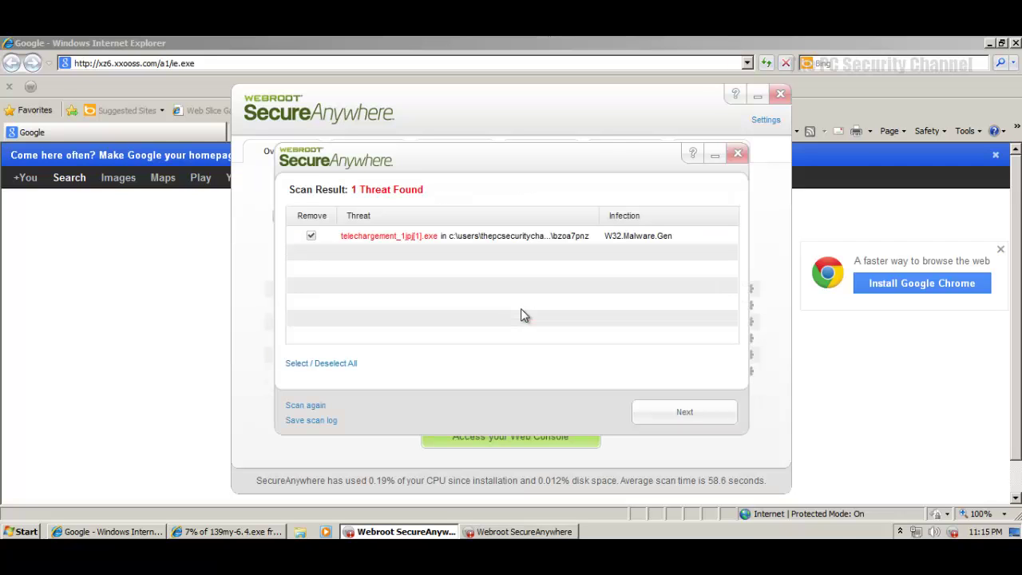
{"action": "left_click", "coordinate": [665, 416]}
{"action": "left_click", "coordinate": [663, 413]}
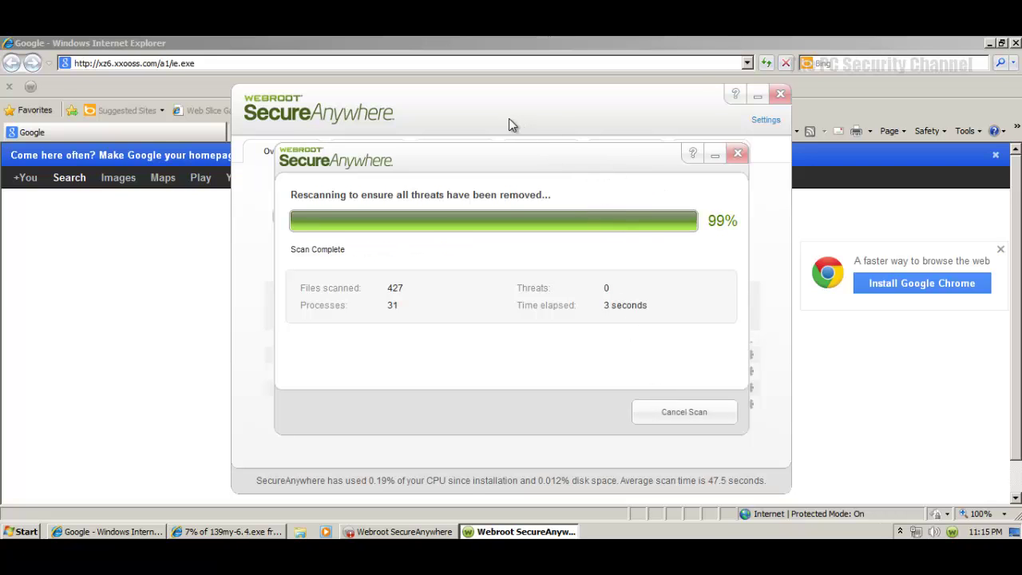
{"action": "left_click", "coordinate": [670, 412]}
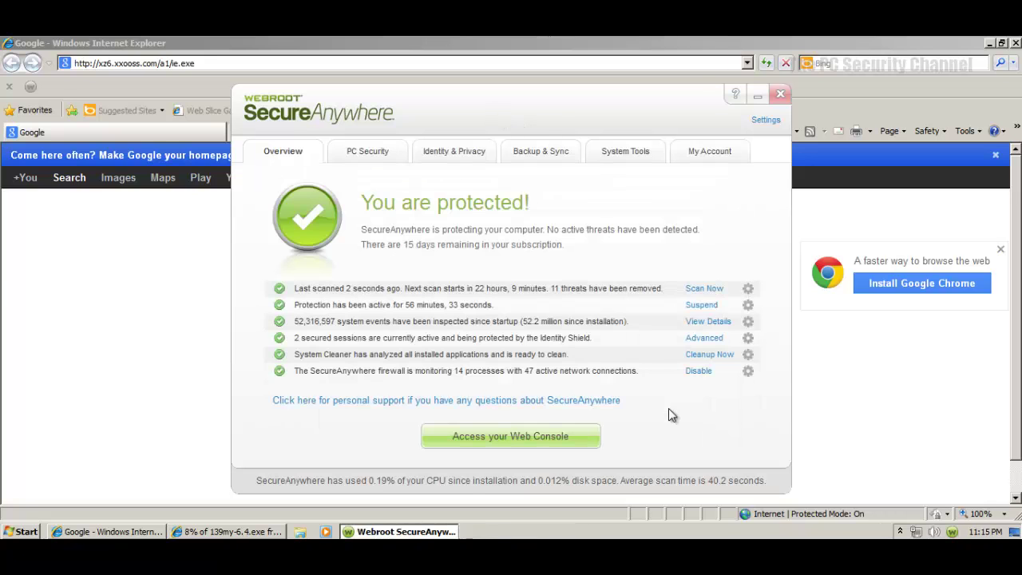
{"action": "left_click", "coordinate": [782, 95]}
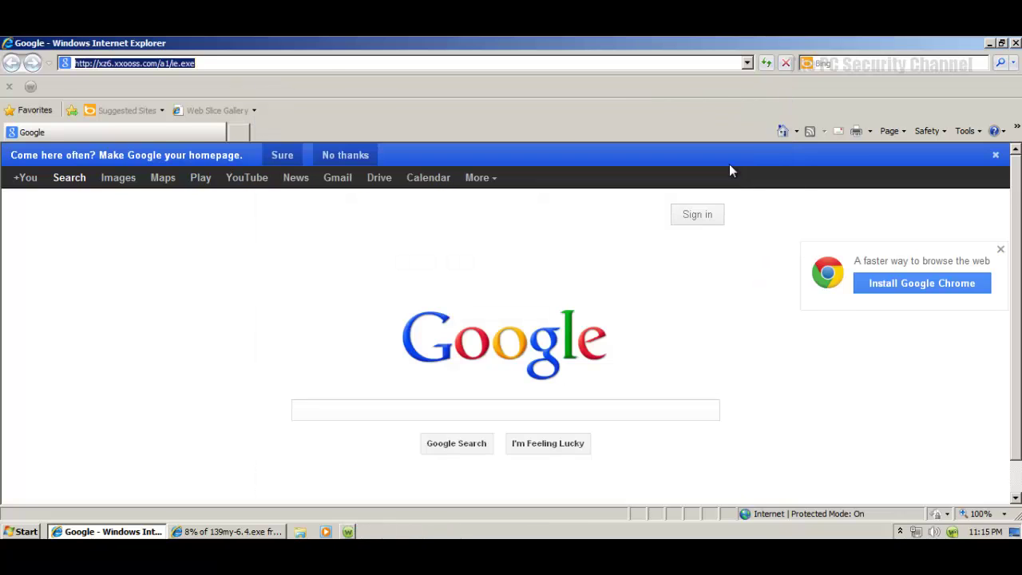
- Check the 139my-6.4.exe download progress and load the fifth link, ge.tt/api/1/files/7XJY08b/0/blob?download, in Internet Explorer
{"action": "left_click", "coordinate": [255, 530]}
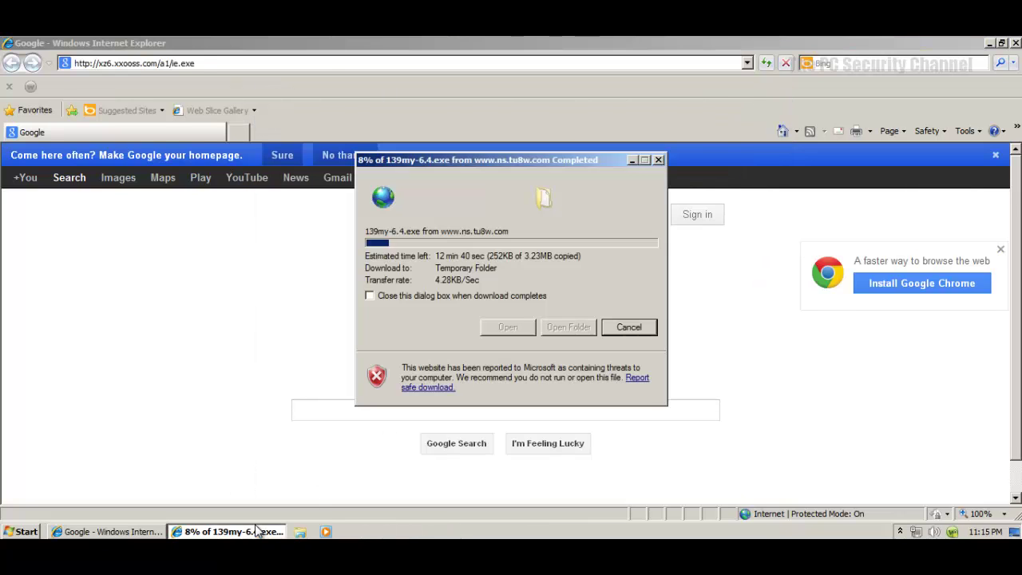
{"action": "left_click", "coordinate": [258, 530]}
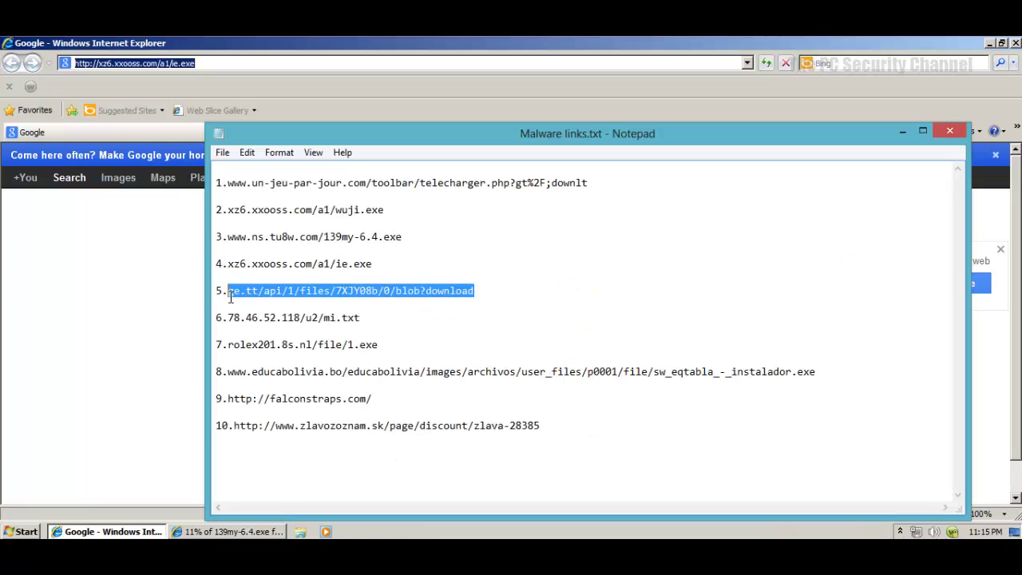
{"action": "left_click", "coordinate": [194, 64]}
{"action": "type", "text": "ge.tt/api/1/files/7XJY08b/0/blob?download"}
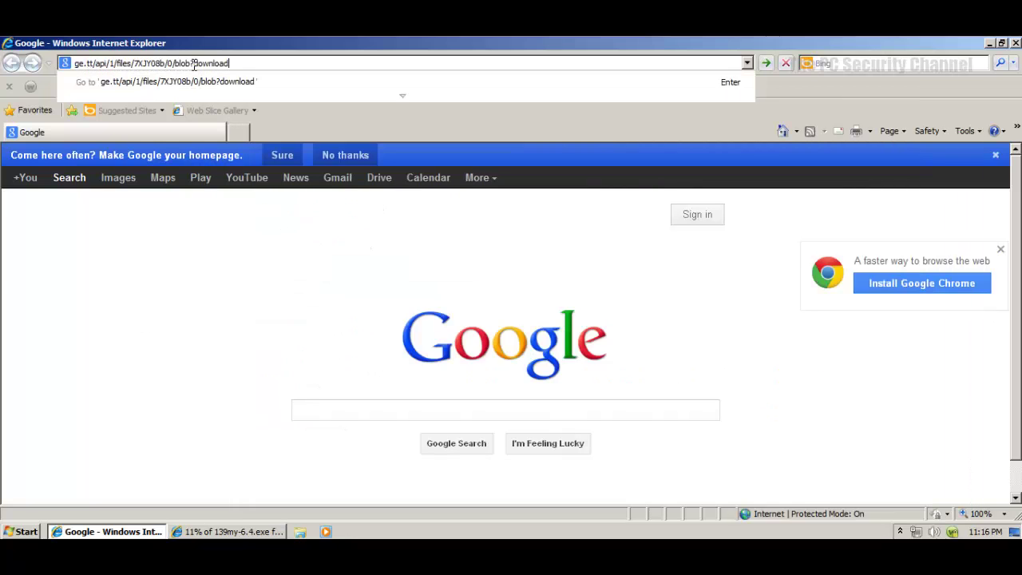
{"action": "key", "text": "Return"}
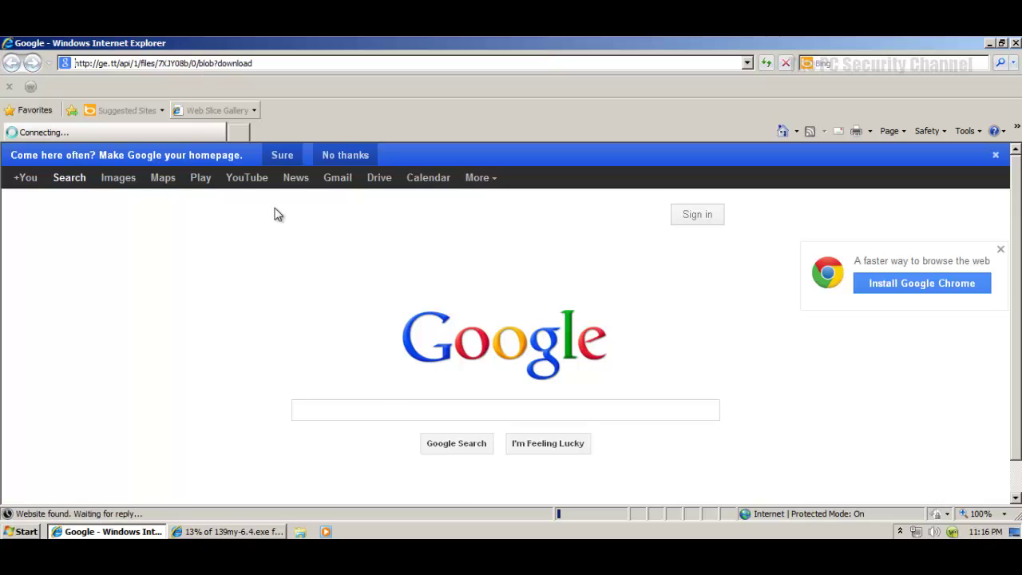
- Open Task Manager, show processes from all users, examine the list for suspicious entries, and close it
{"action": "left_click", "coordinate": [452, 533]}
{"action": "right_click", "coordinate": [452, 533]}
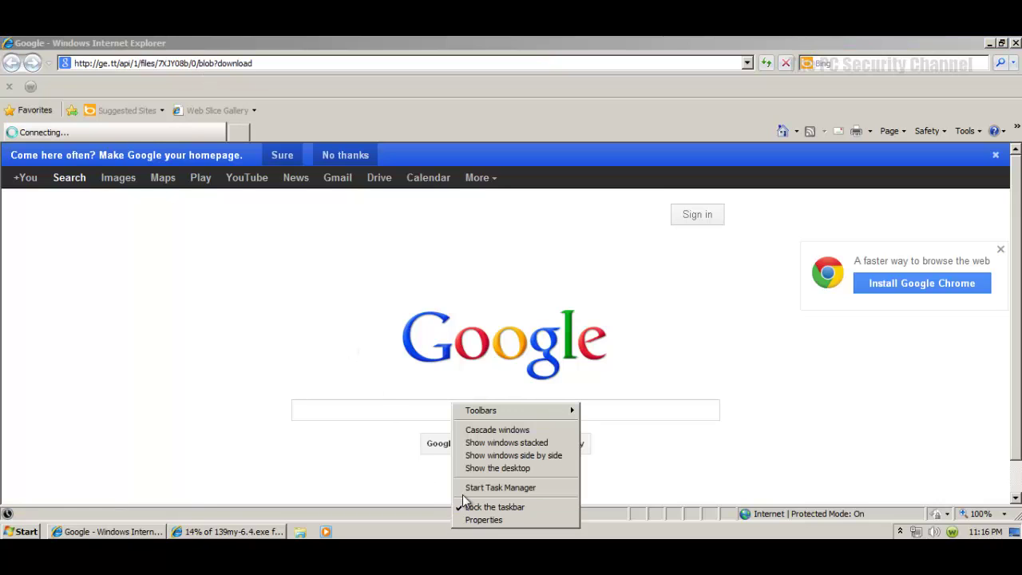
{"action": "left_click", "coordinate": [465, 486]}
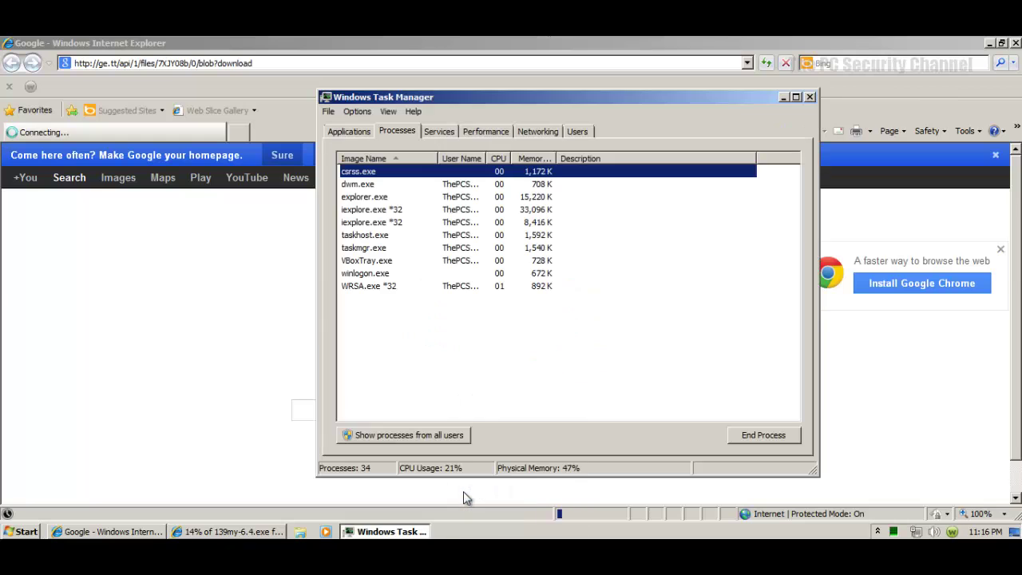
{"action": "left_click", "coordinate": [402, 435]}
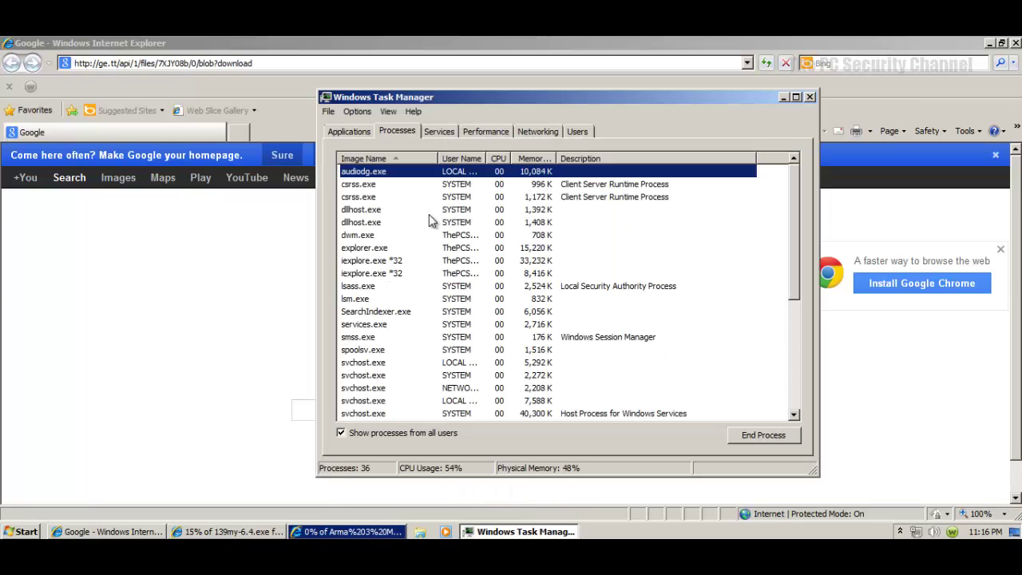
{"action": "left_click", "coordinate": [405, 312]}
{"action": "scroll", "coordinate": [478, 348], "scroll_direction": "down", "scroll_amount": 5}
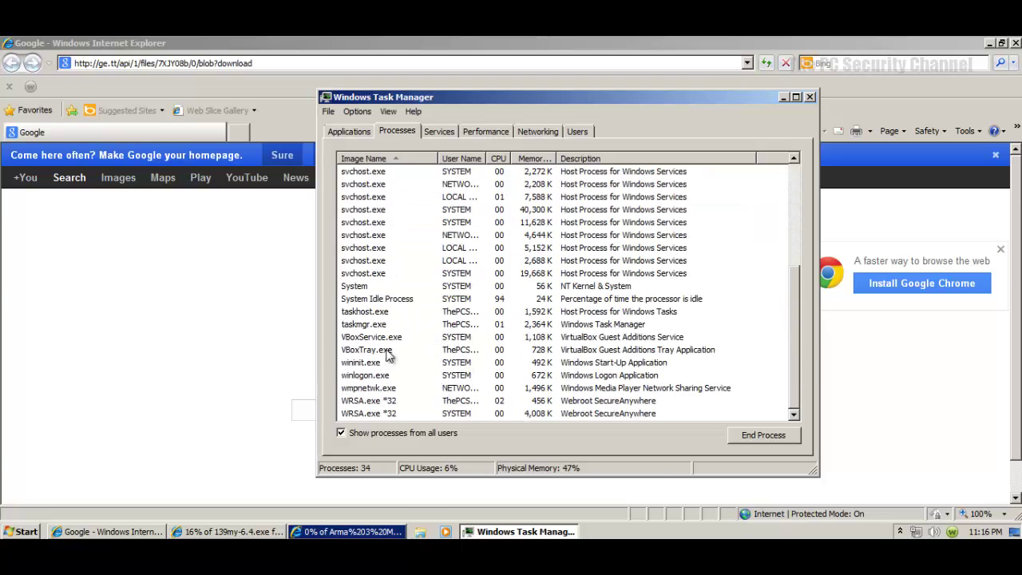
{"action": "scroll", "coordinate": [355, 240], "scroll_direction": "up", "scroll_amount": 4}
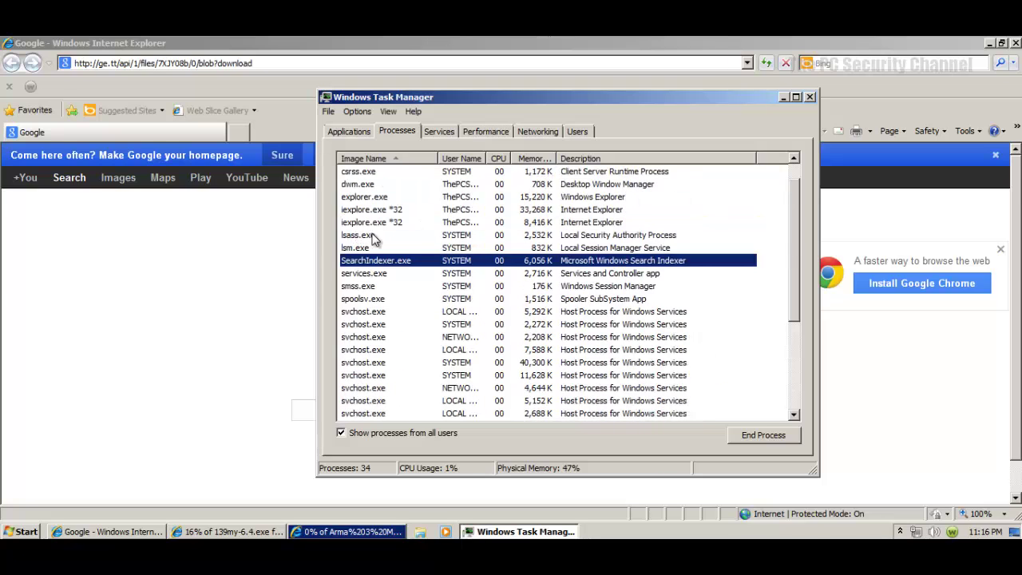
{"action": "scroll", "coordinate": [405, 238], "scroll_direction": "up", "scroll_amount": 1}
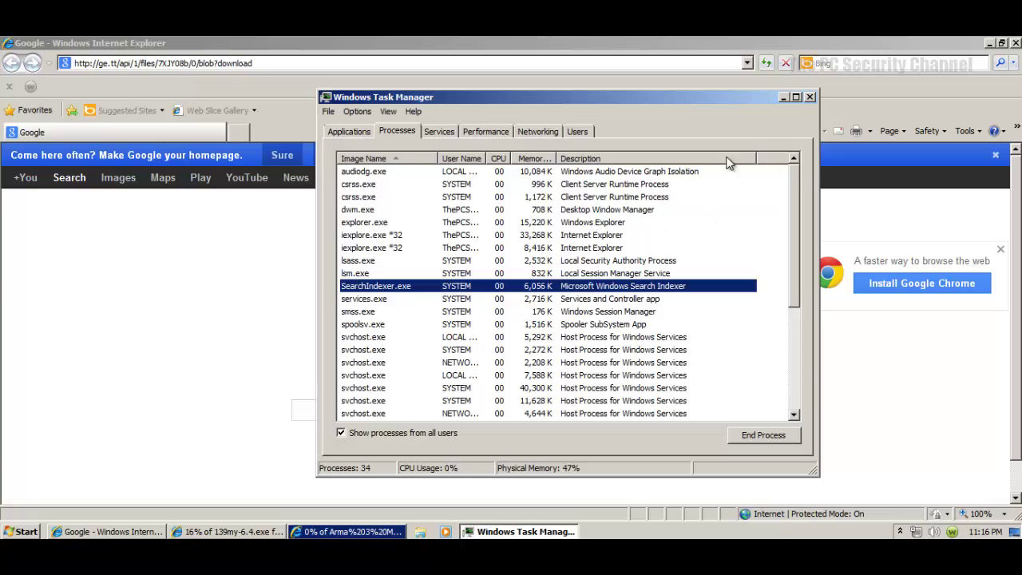
{"action": "left_click", "coordinate": [809, 97]}
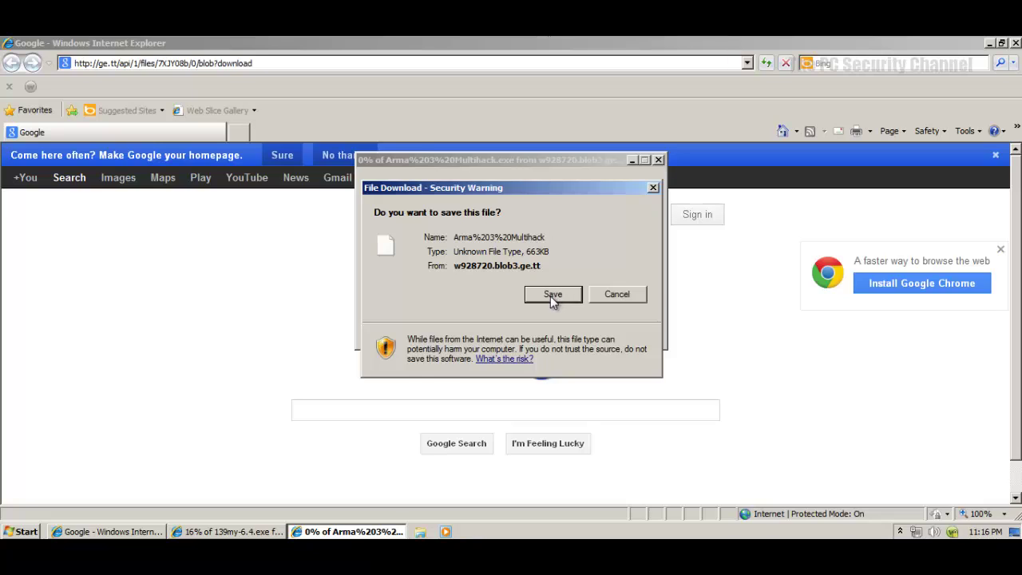
- Save the downloaded file Arma%203%20Multihack.exe to the Desktop
{"action": "left_click", "coordinate": [552, 296]}
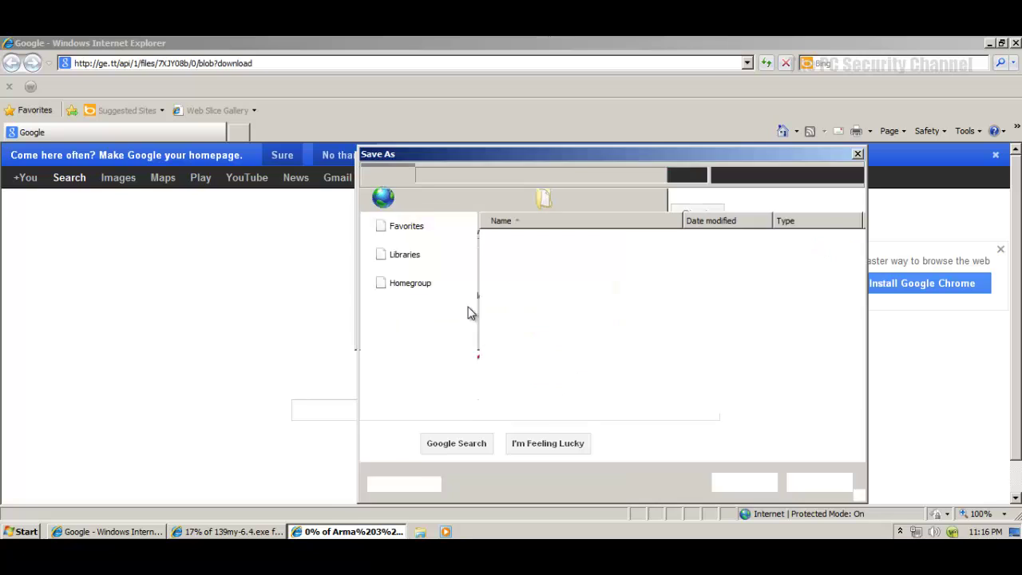
{"action": "left_click", "coordinate": [568, 428]}
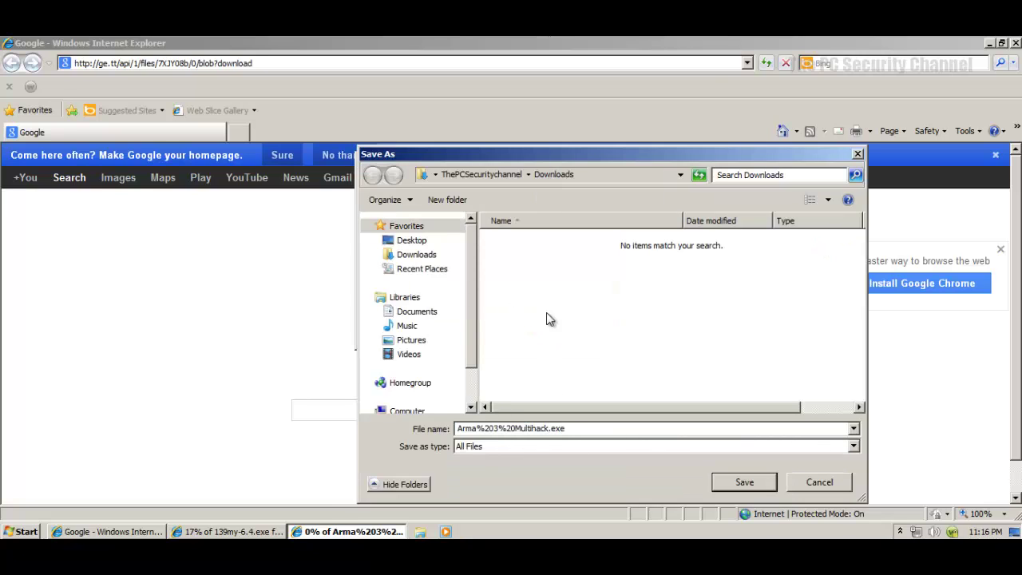
{"action": "left_click", "coordinate": [424, 241]}
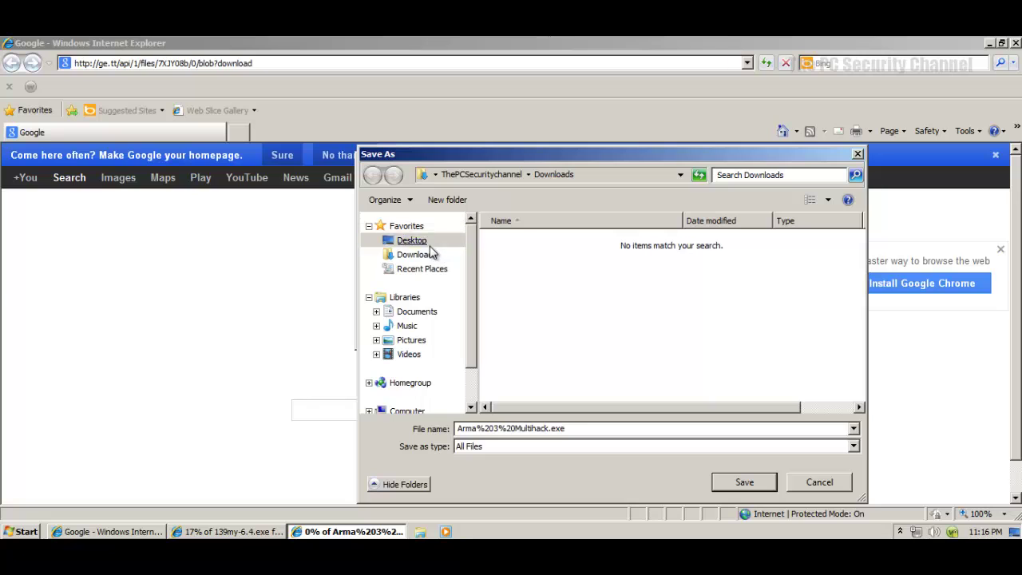
{"action": "left_click", "coordinate": [753, 484]}
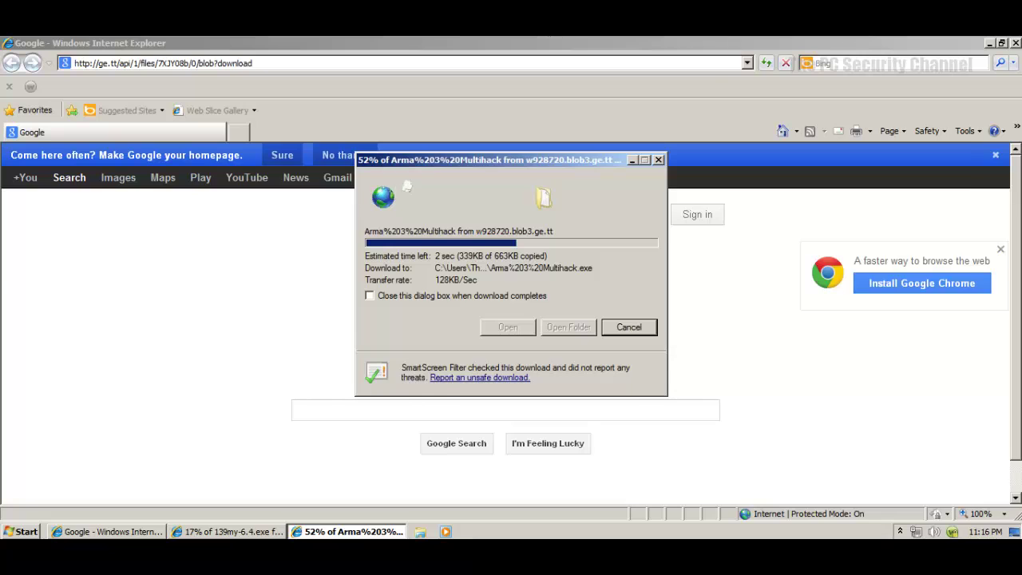
- Load the sixth link, 78.46.52.118/u2/mi.txt, from Malware links.txt and dismiss the download error and SecureAnywhere's website warning
{"action": "key", "text": "alt+Tab"}
{"action": "left_click_drag", "start_coordinate": [370, 320], "coordinate": [235, 305]}
{"action": "key", "text": "ctrl+c"}
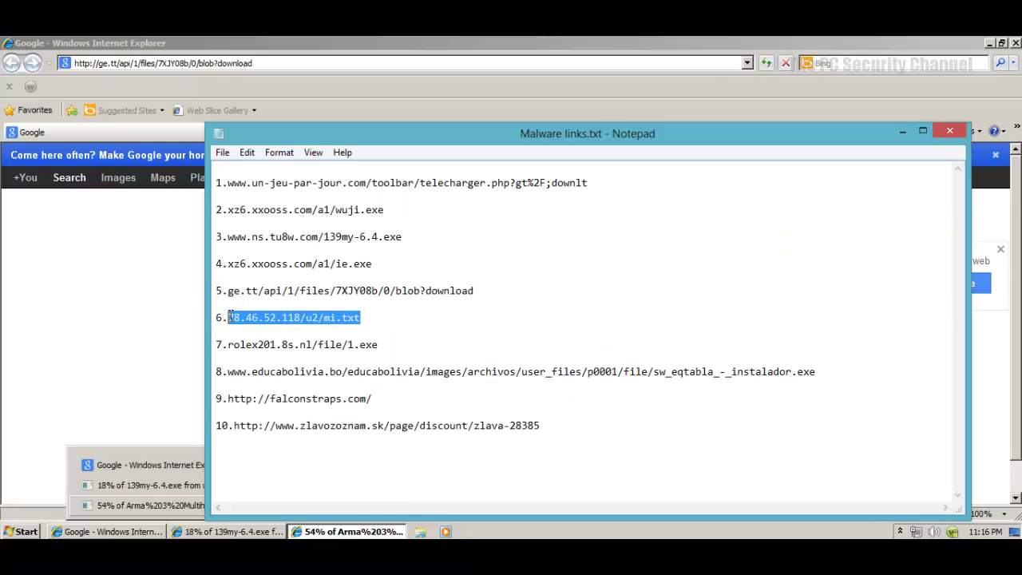
{"action": "left_click", "coordinate": [119, 319]}
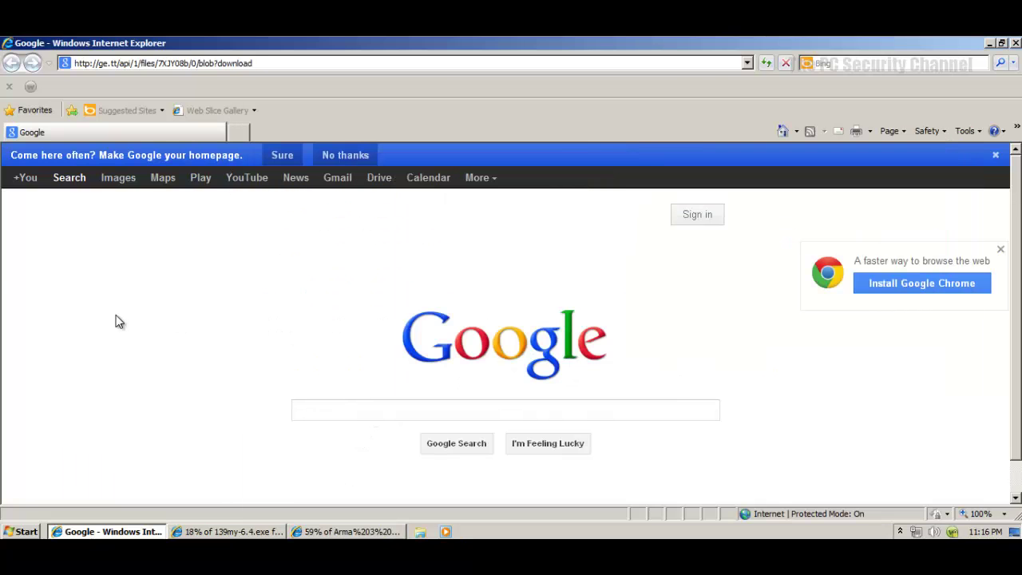
{"action": "left_click", "coordinate": [212, 63]}
{"action": "key", "text": "ctrl+v"}
{"action": "key", "text": "Return"}
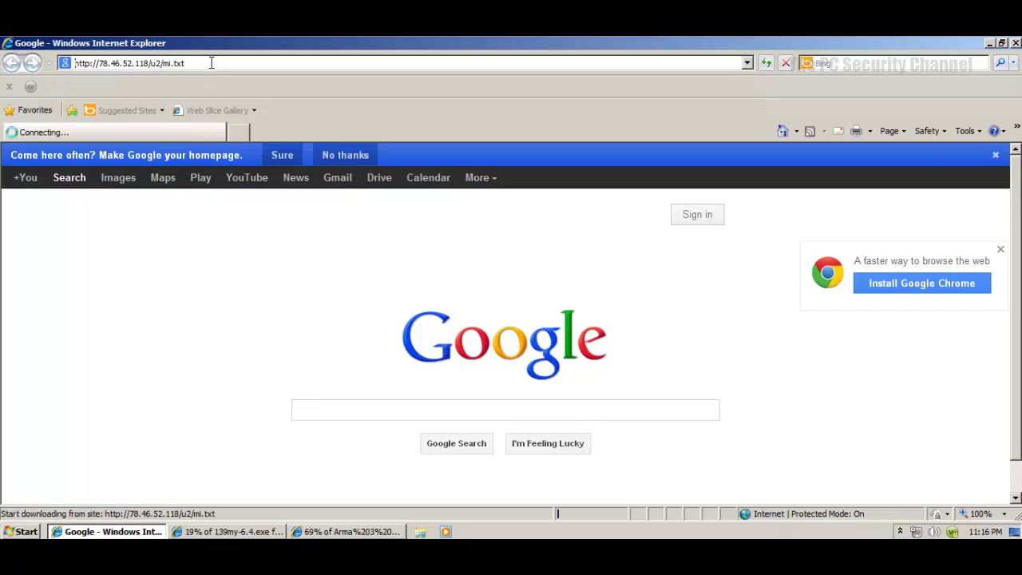
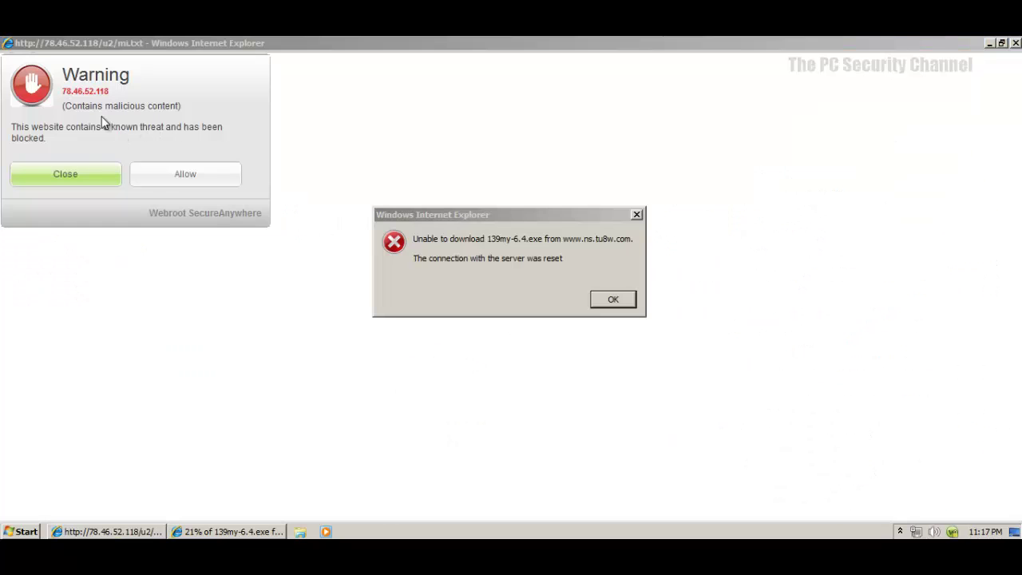
{"action": "left_click", "coordinate": [611, 299]}
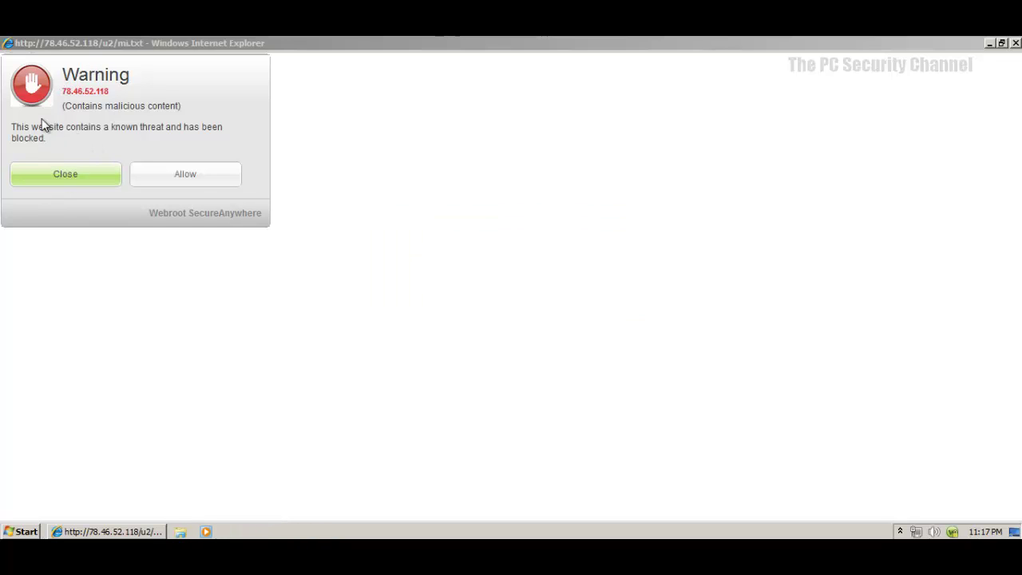
{"action": "left_click", "coordinate": [59, 177]}
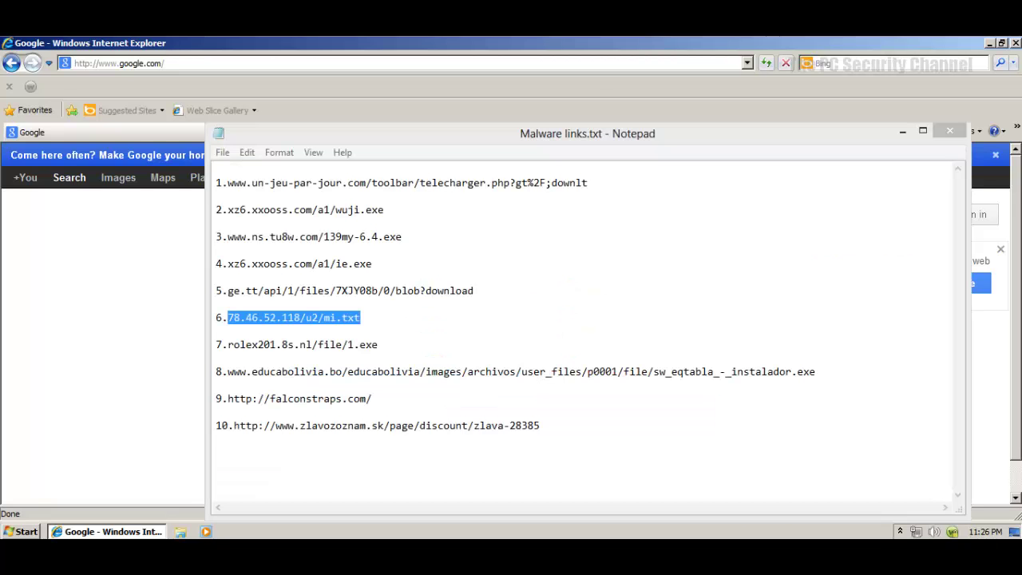
- Load the seventh link, rolex201.8s.nl/file/1.exe, in Internet Explorer, choose to run the file, and return to Malware links.txt
{"action": "left_click", "coordinate": [380, 345]}
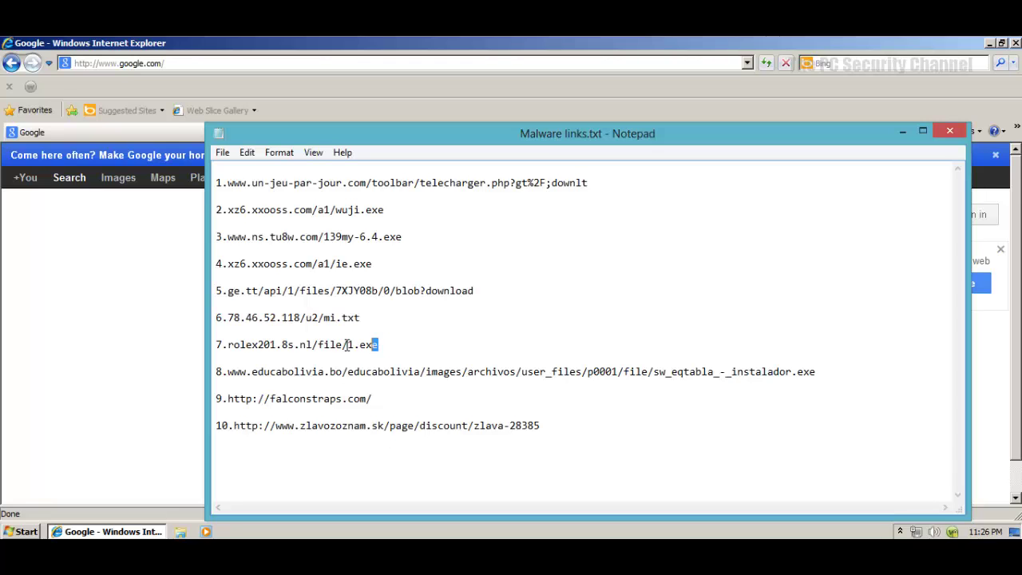
{"action": "left_click_drag", "start_coordinate": [380, 345], "coordinate": [230, 344]}
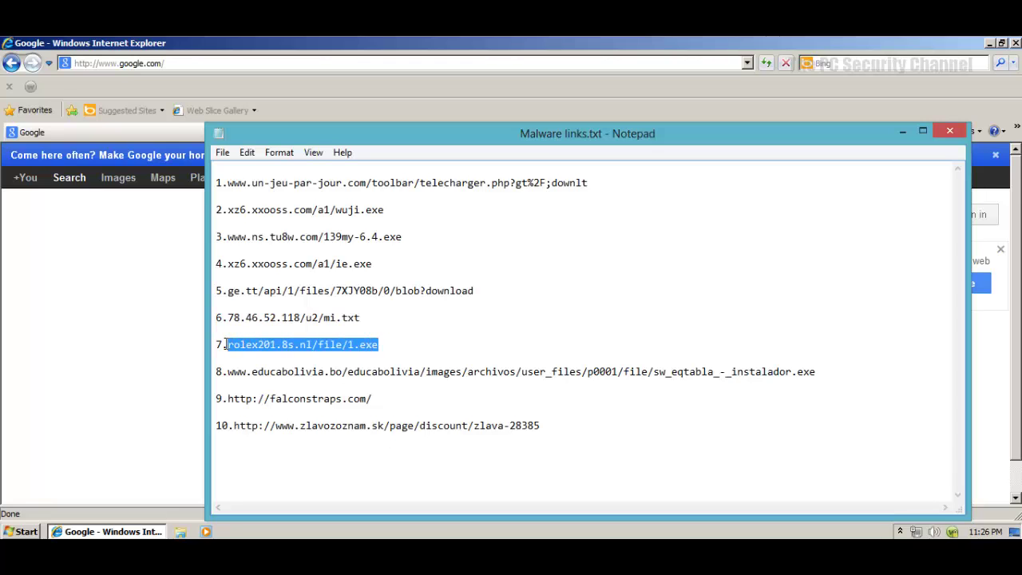
{"action": "left_click", "coordinate": [84, 297]}
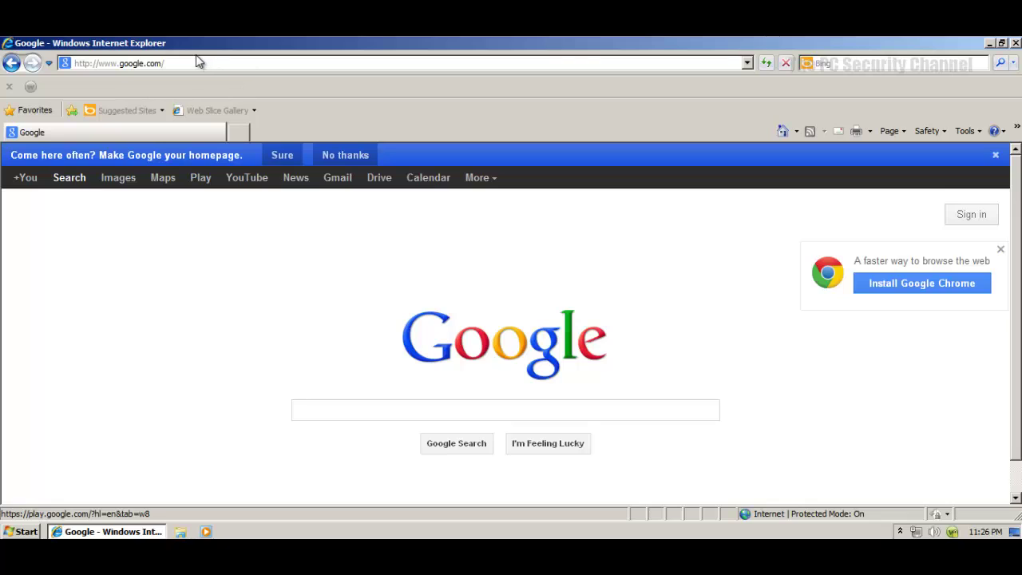
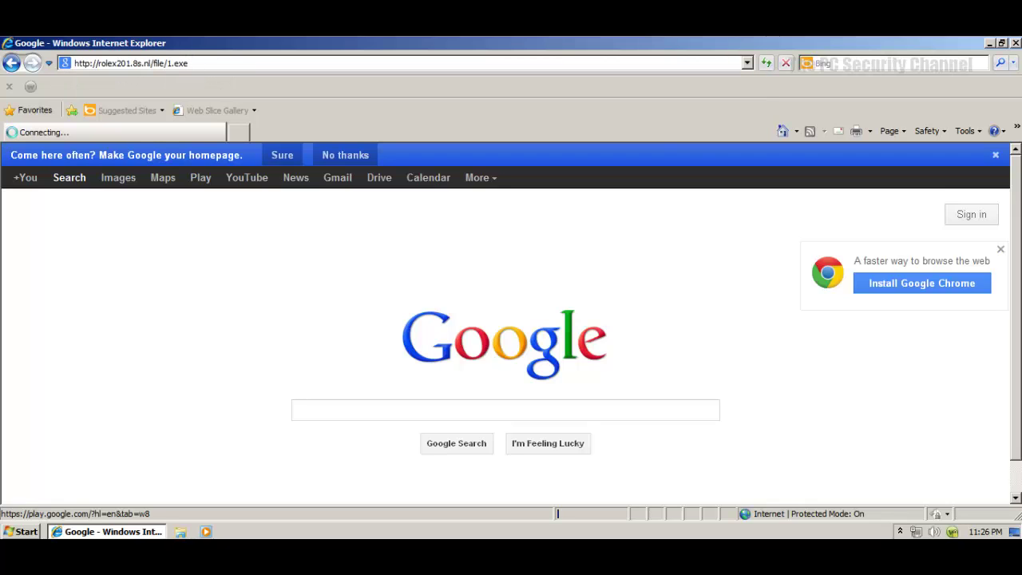
{"action": "left_click", "coordinate": [500, 294]}
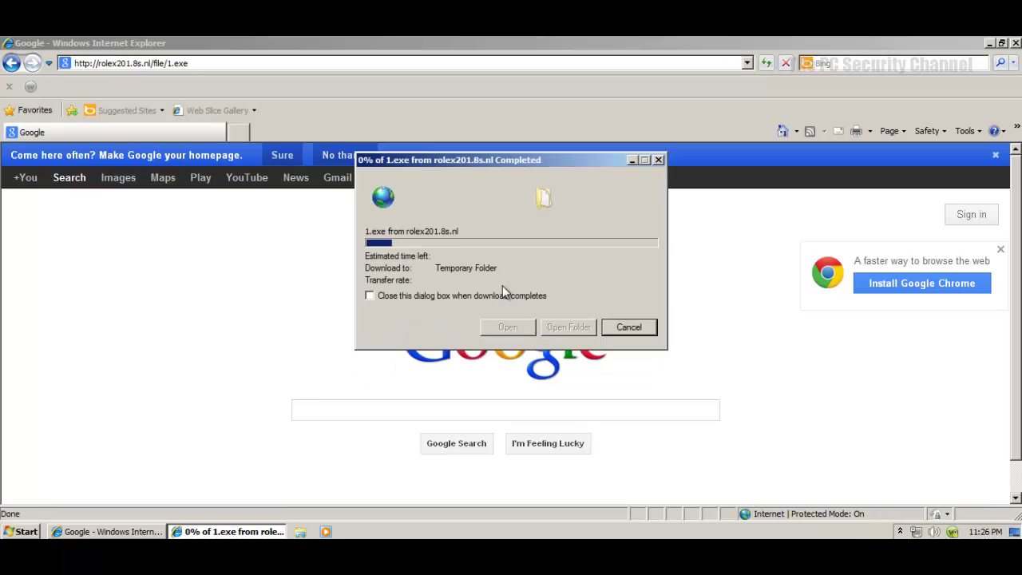
{"action": "left_click", "coordinate": [483, 271]}
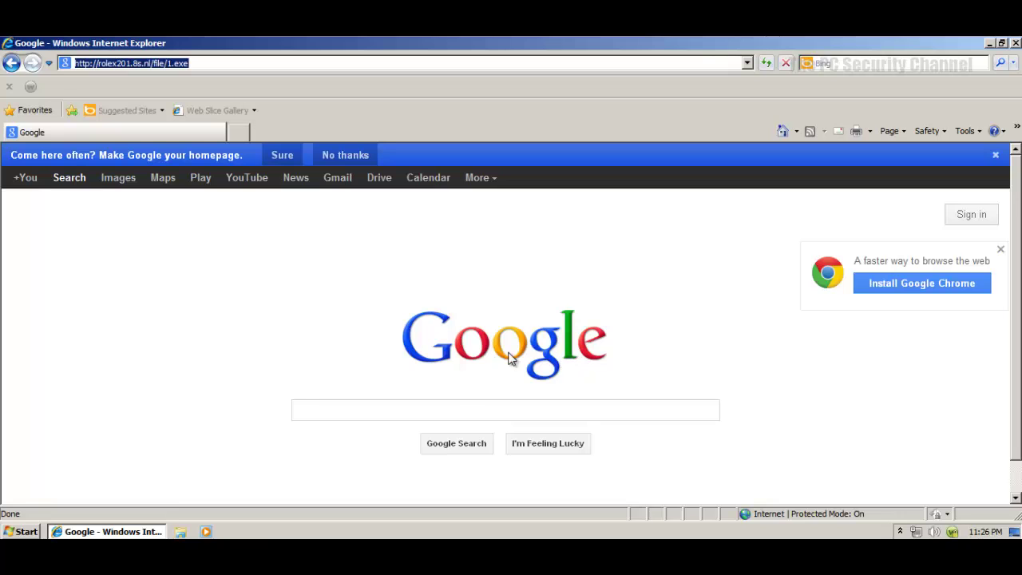
{"action": "key", "text": "alt+Tab"}
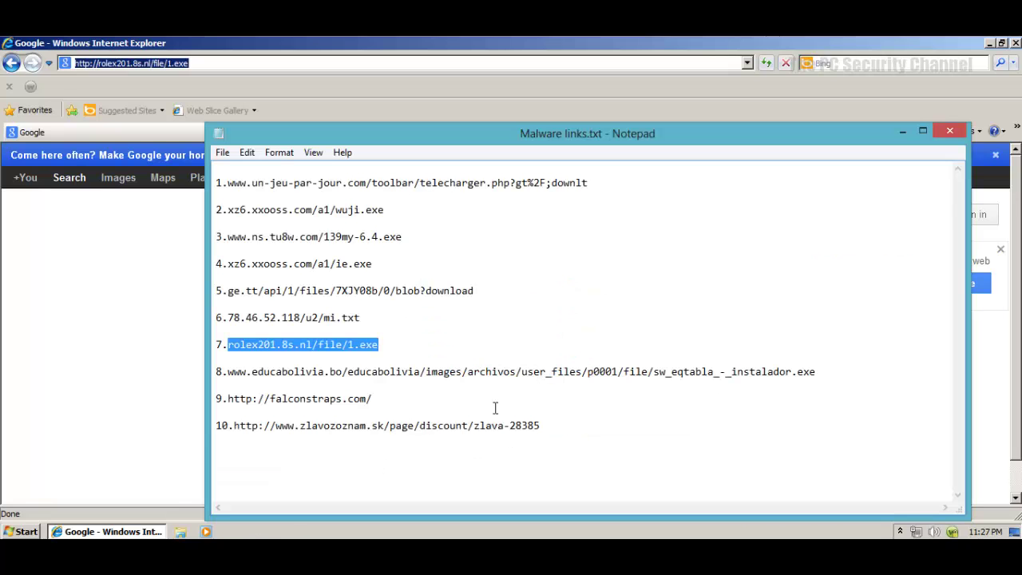
{"action": "left_click_drag", "start_coordinate": [816, 372], "coordinate": [227, 377]}
{"action": "key", "text": "ctrl+c"}
{"action": "left_click", "coordinate": [116, 343]}
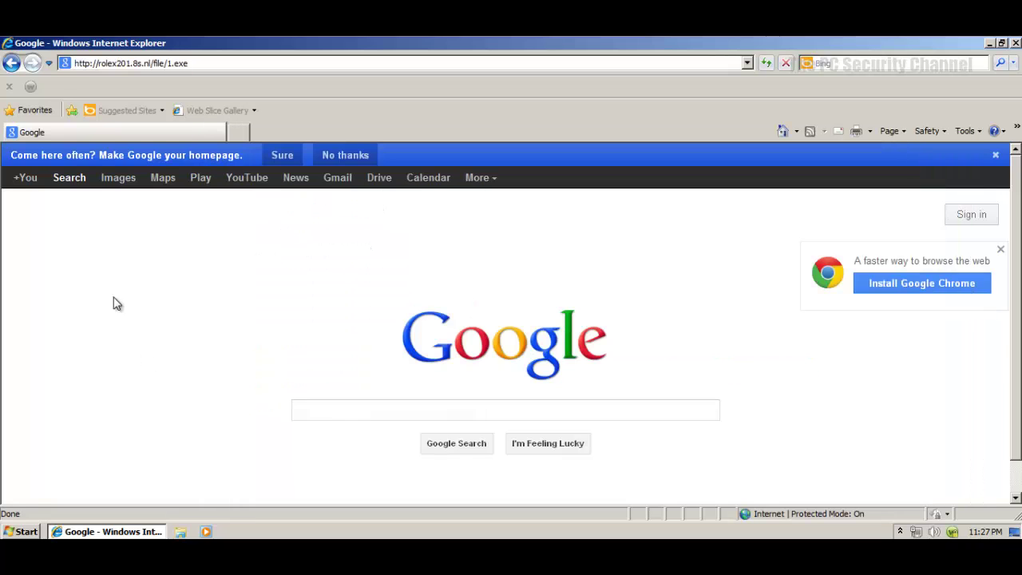
{"action": "left_click", "coordinate": [155, 64]}
{"action": "key", "text": "ctrl+v"}
{"action": "key", "text": "Return"}
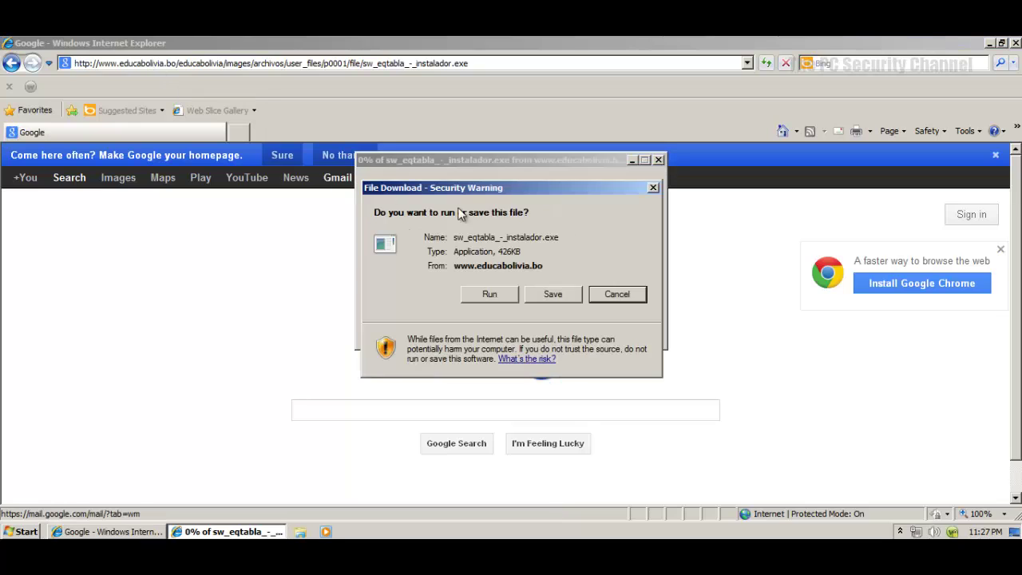
{"action": "left_click", "coordinate": [495, 294]}
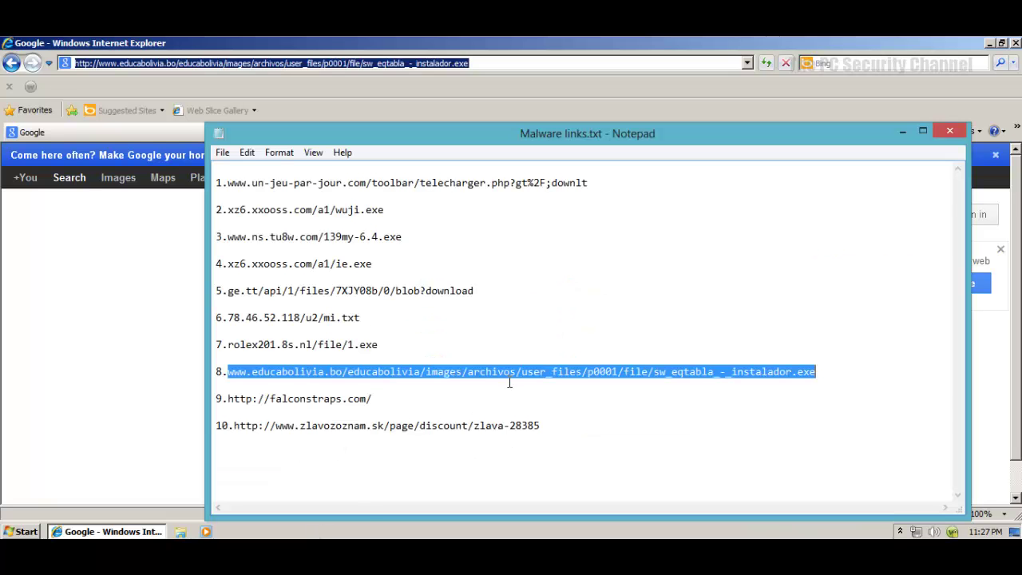
{"action": "left_click_drag", "start_coordinate": [384, 400], "coordinate": [231, 403]}
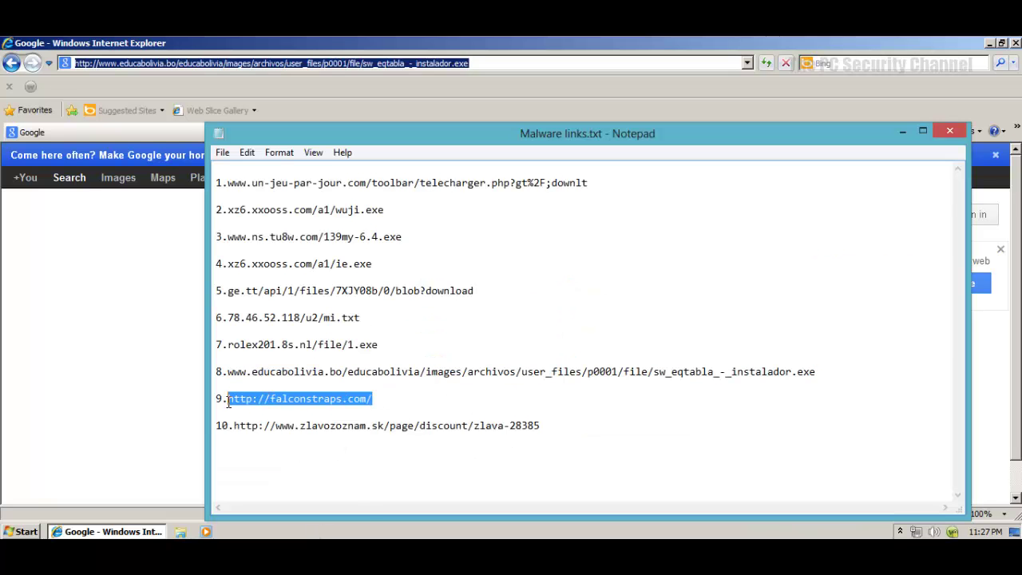
{"action": "left_click", "coordinate": [148, 64]}
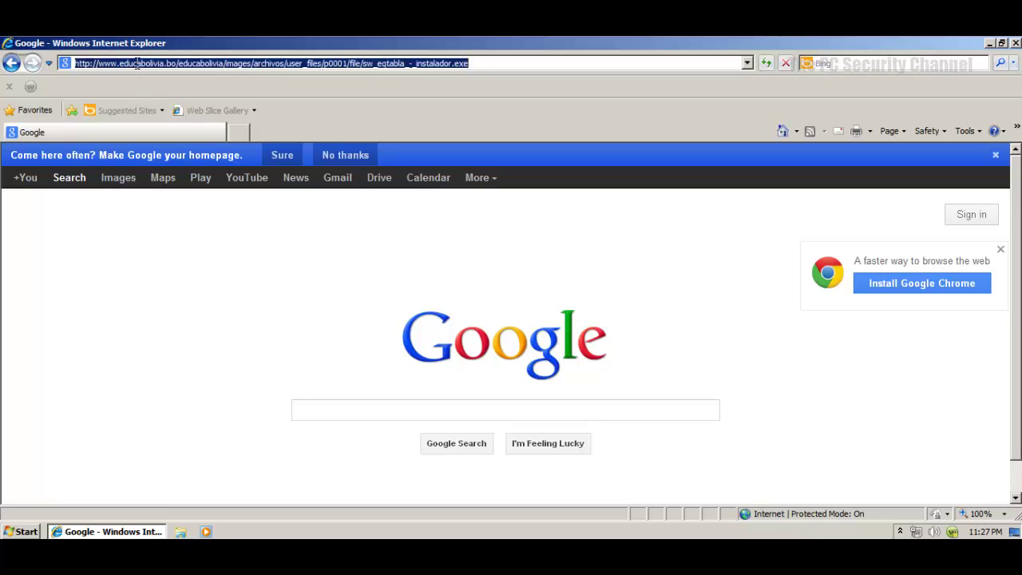
{"action": "key", "text": "ctrl+v"}
{"action": "key", "text": "Return"}
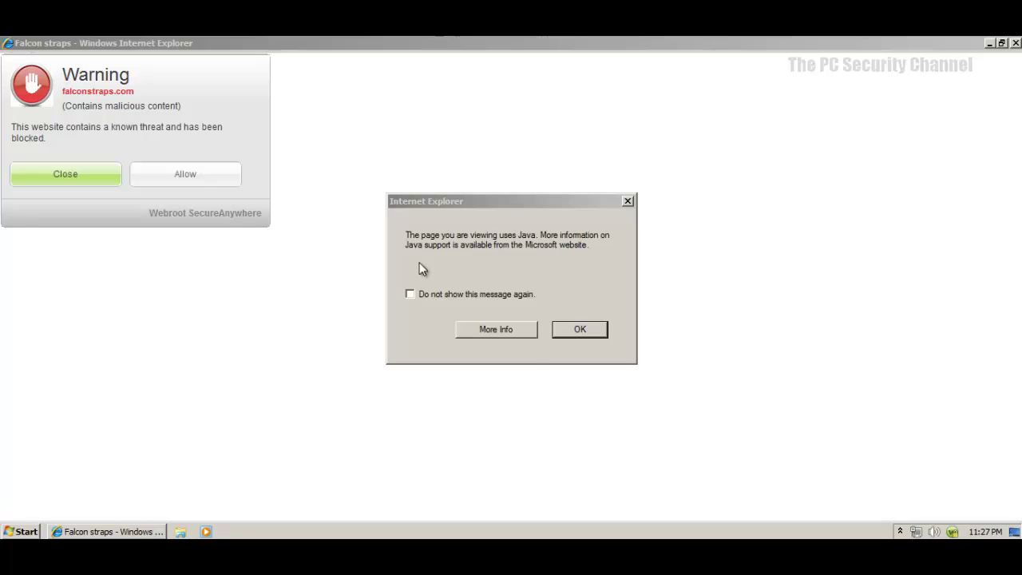
{"action": "left_click", "coordinate": [583, 336]}
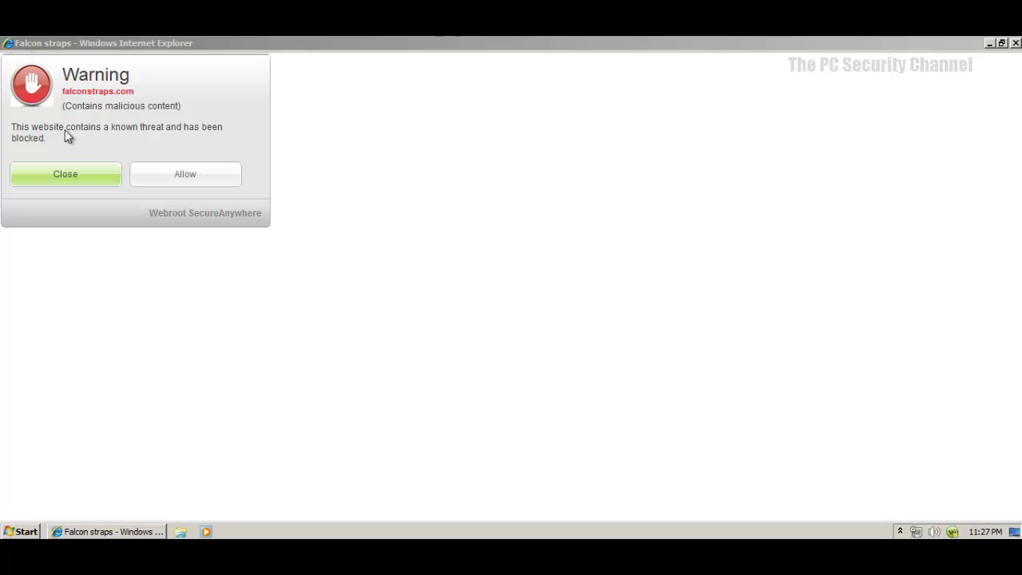
{"action": "left_click", "coordinate": [51, 173]}
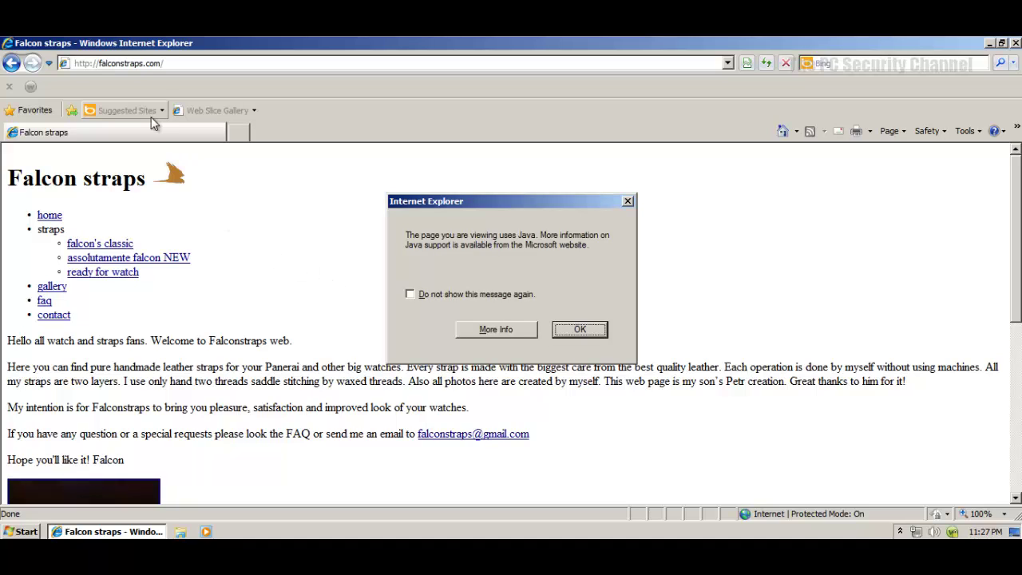
{"action": "left_click", "coordinate": [580, 330]}
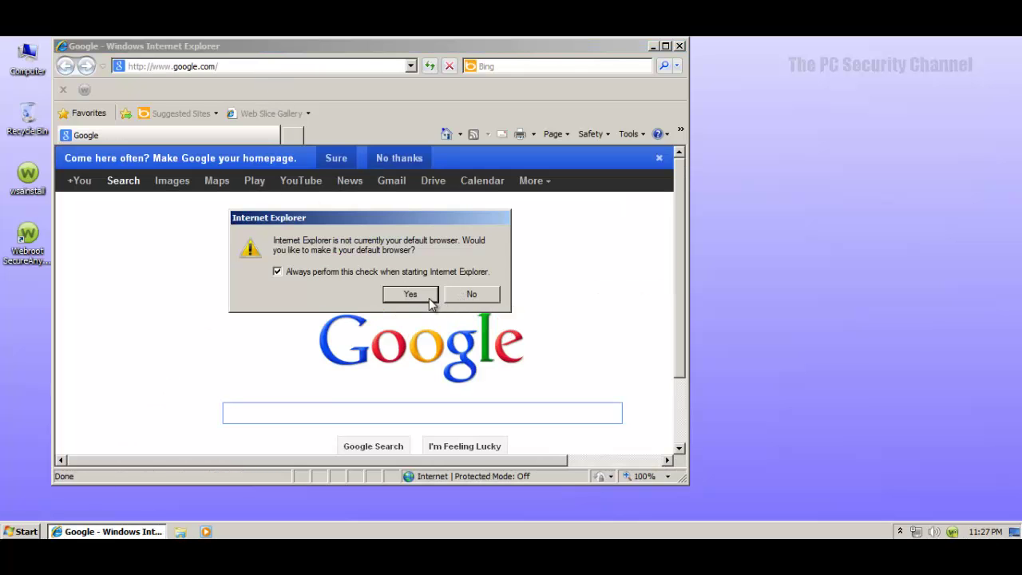
- Make Internet Explorer the default browser and maximize its window
{"action": "left_click", "coordinate": [426, 298]}
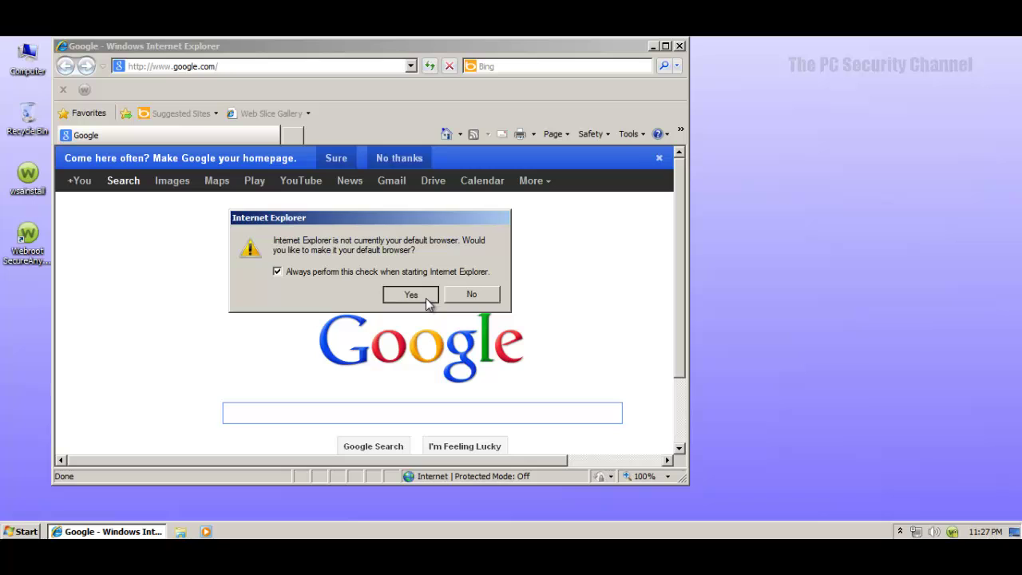
{"action": "double_click", "coordinate": [395, 49]}
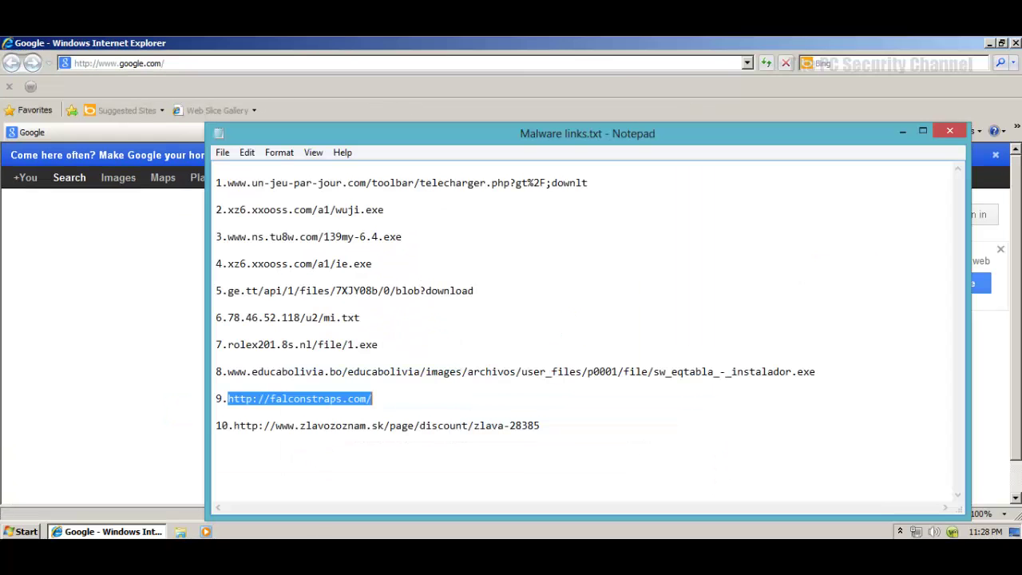
{"action": "left_click_drag", "start_coordinate": [541, 425], "coordinate": [229, 424]}
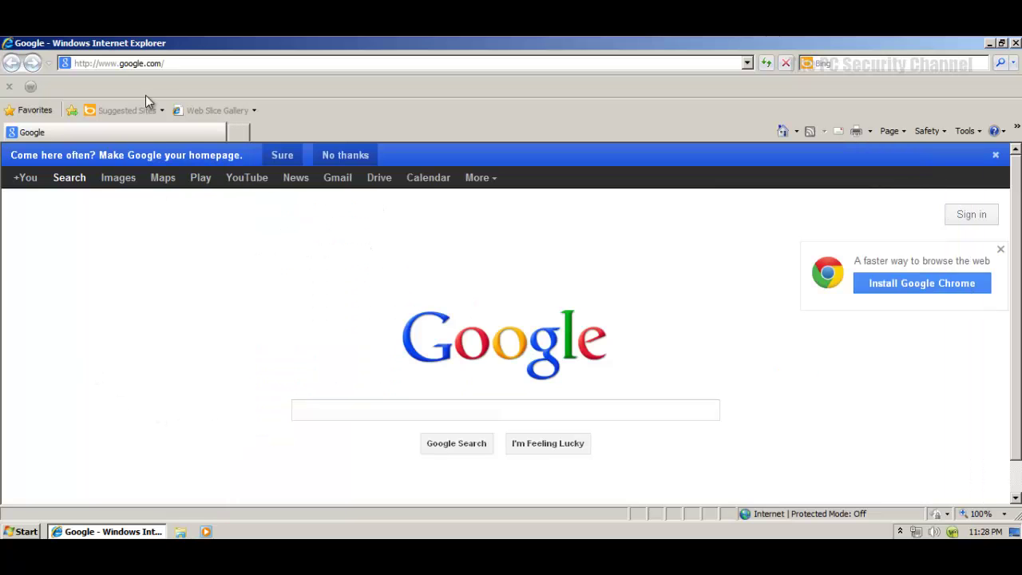
{"action": "left_click", "coordinate": [147, 66]}
{"action": "key", "text": "ctrl+v"}
{"action": "key", "text": "Return"}
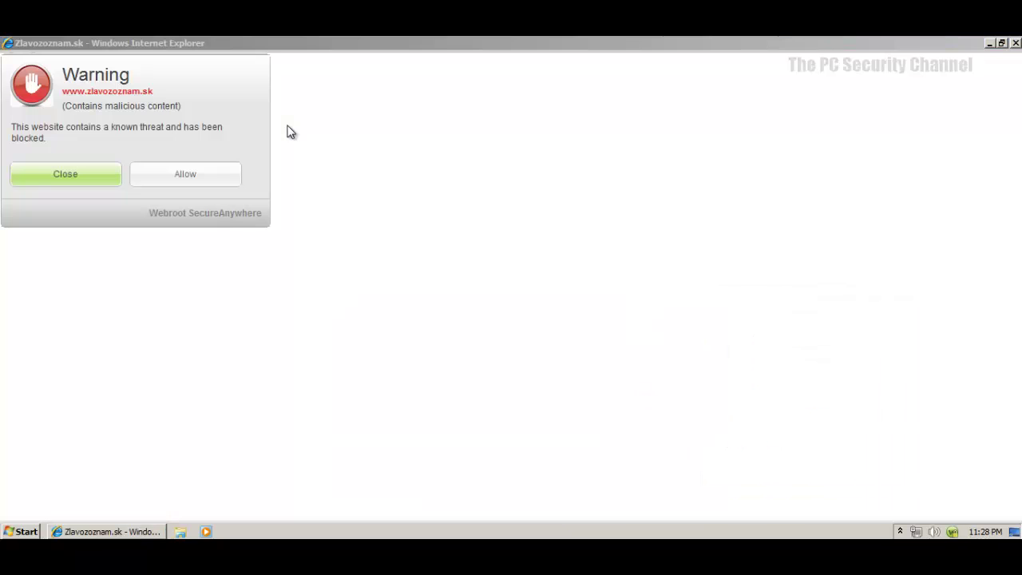
{"action": "left_click", "coordinate": [70, 183]}
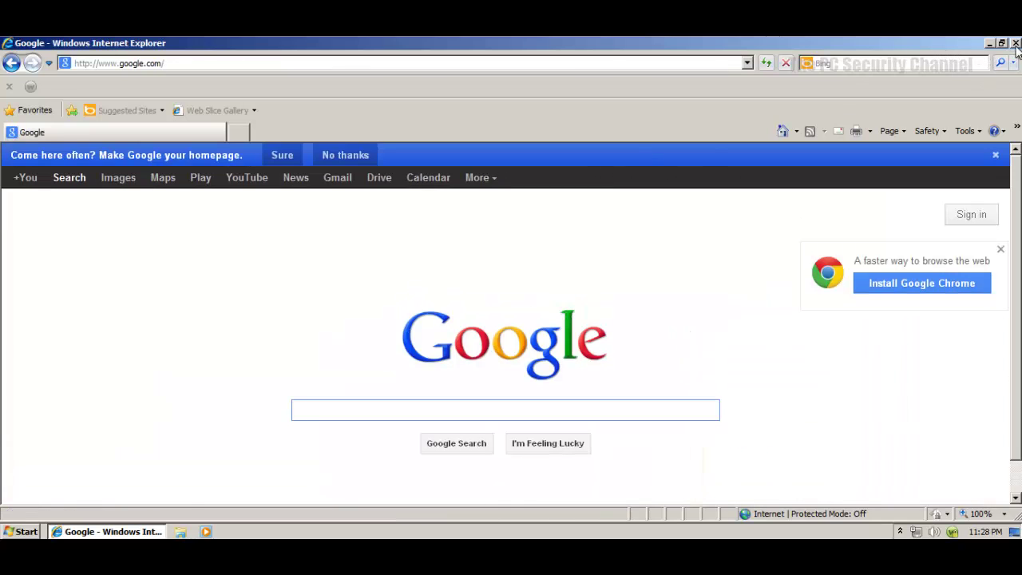
{"action": "left_click", "coordinate": [1017, 47]}
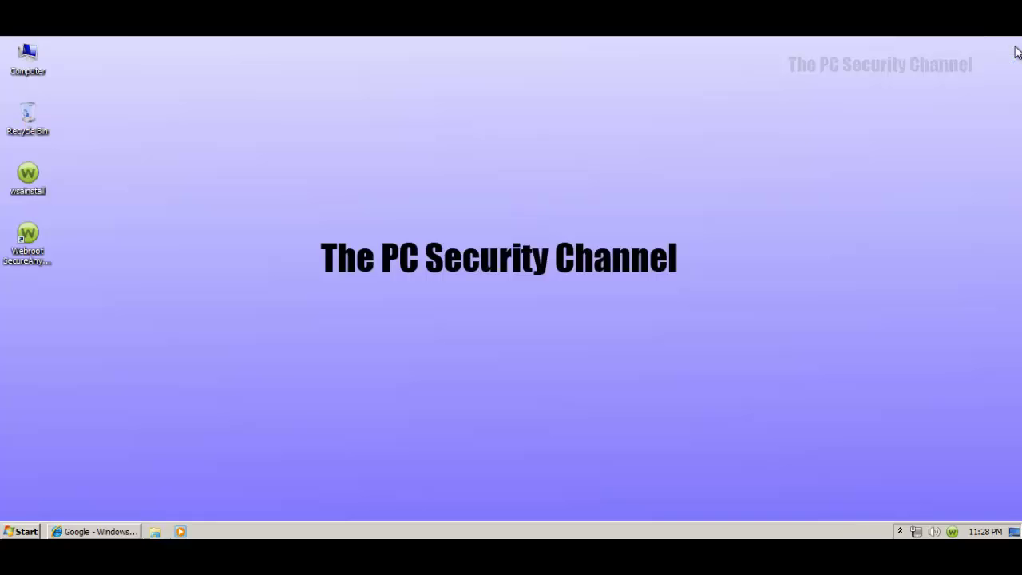
- Open the SecureAnywhere overview, examine the processes from all users in Task Manager for suspicious entries, and close Task Manager
{"action": "double_click", "coordinate": [952, 532]}
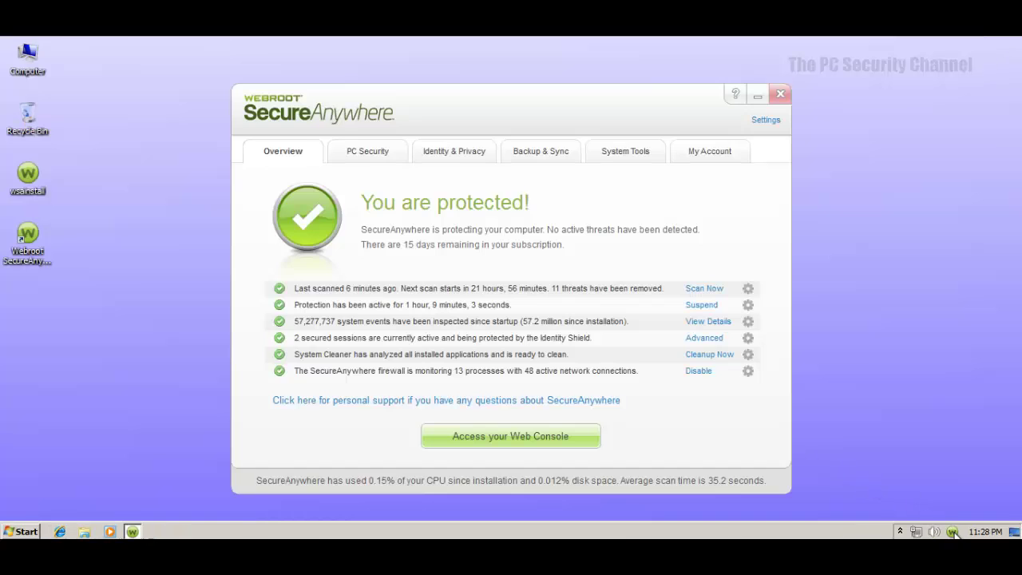
{"action": "right_click", "coordinate": [546, 532]}
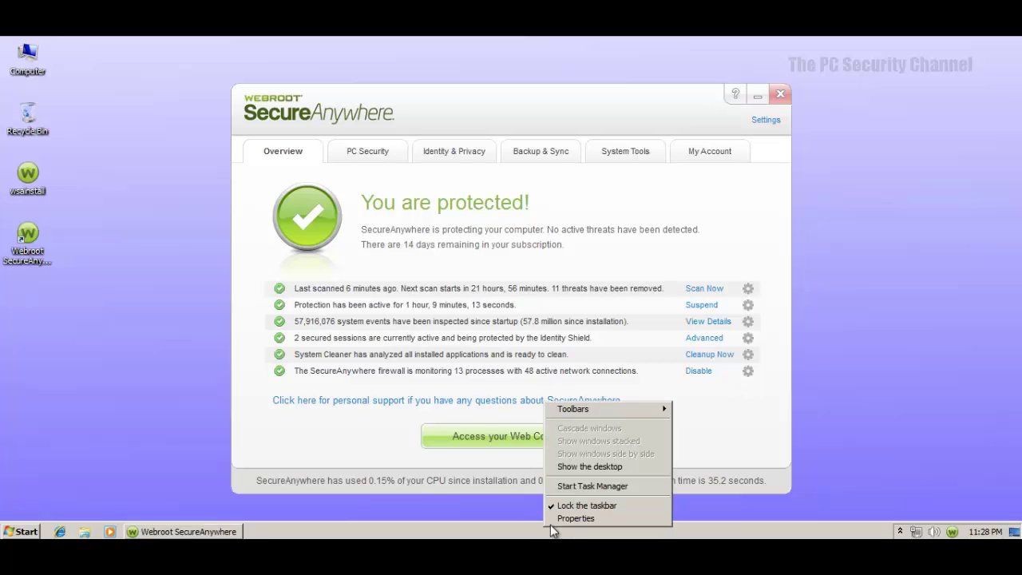
{"action": "left_click", "coordinate": [585, 486]}
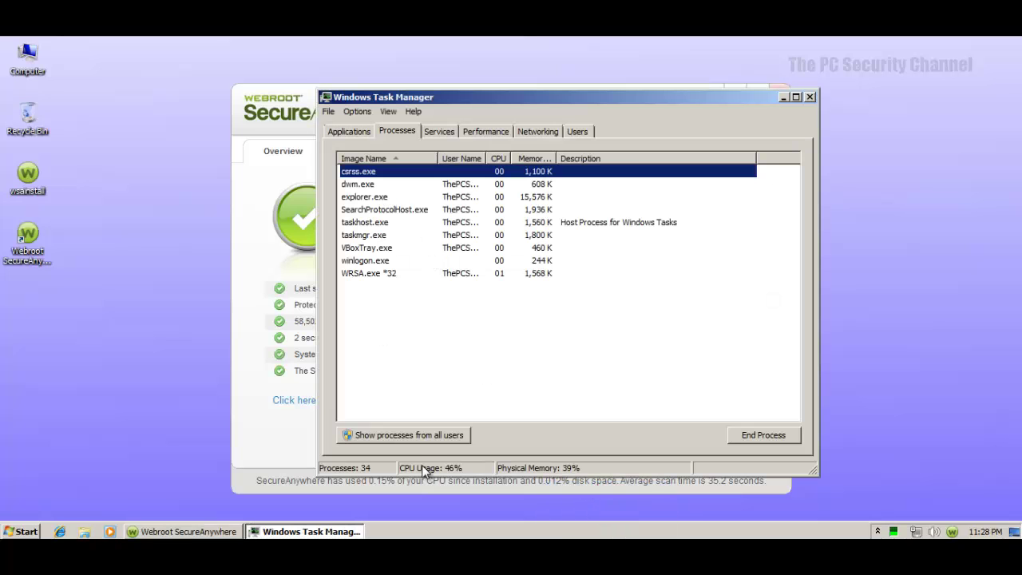
{"action": "left_click", "coordinate": [423, 437]}
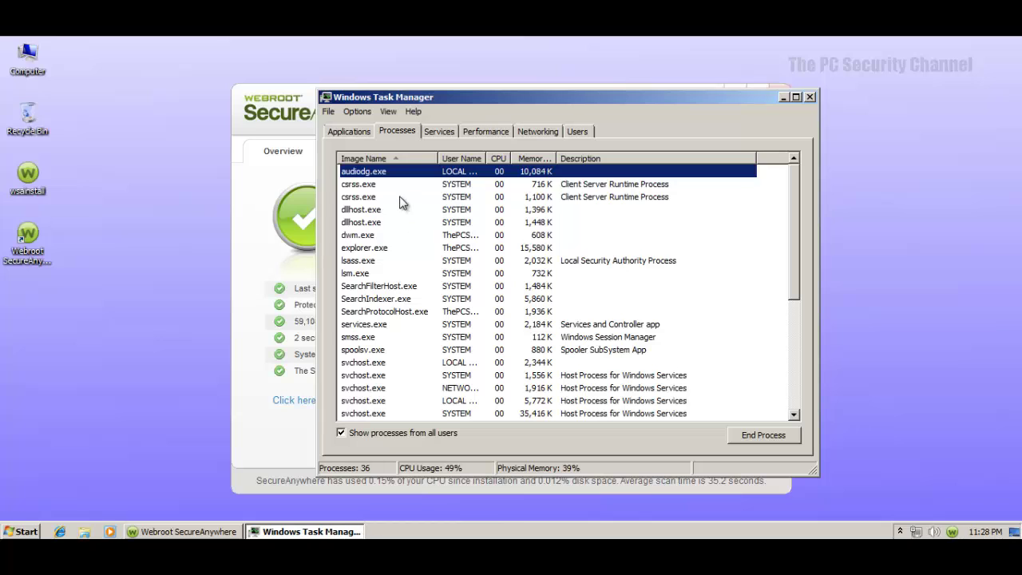
{"action": "left_click", "coordinate": [388, 274]}
{"action": "scroll", "coordinate": [415, 298], "scroll_direction": "down", "scroll_amount": 4}
{"action": "scroll", "coordinate": [415, 297], "scroll_direction": "down", "scroll_amount": 2}
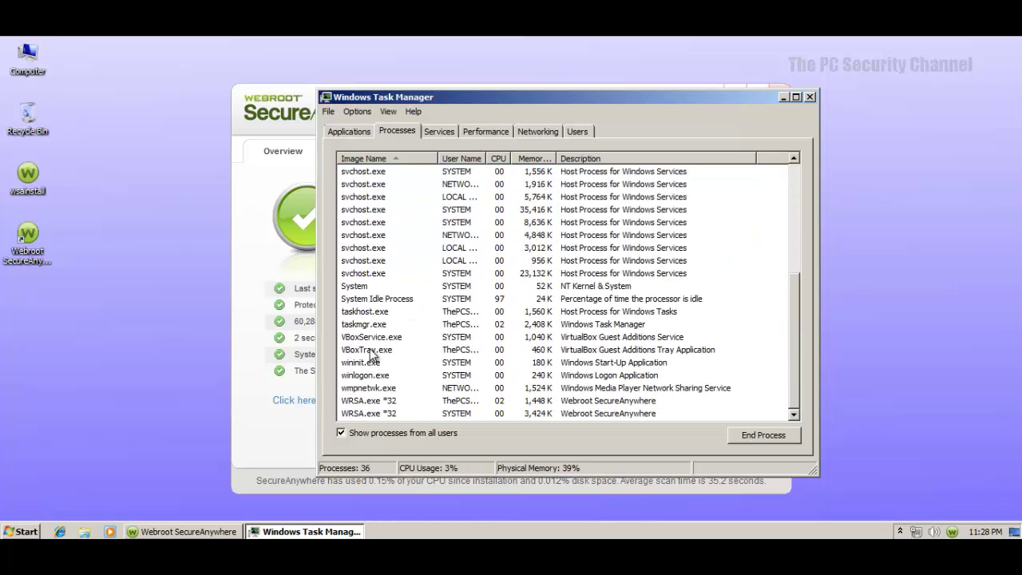
{"action": "scroll", "coordinate": [428, 344], "scroll_direction": "up", "scroll_amount": 2}
{"action": "scroll", "coordinate": [392, 297], "scroll_direction": "up", "scroll_amount": 3}
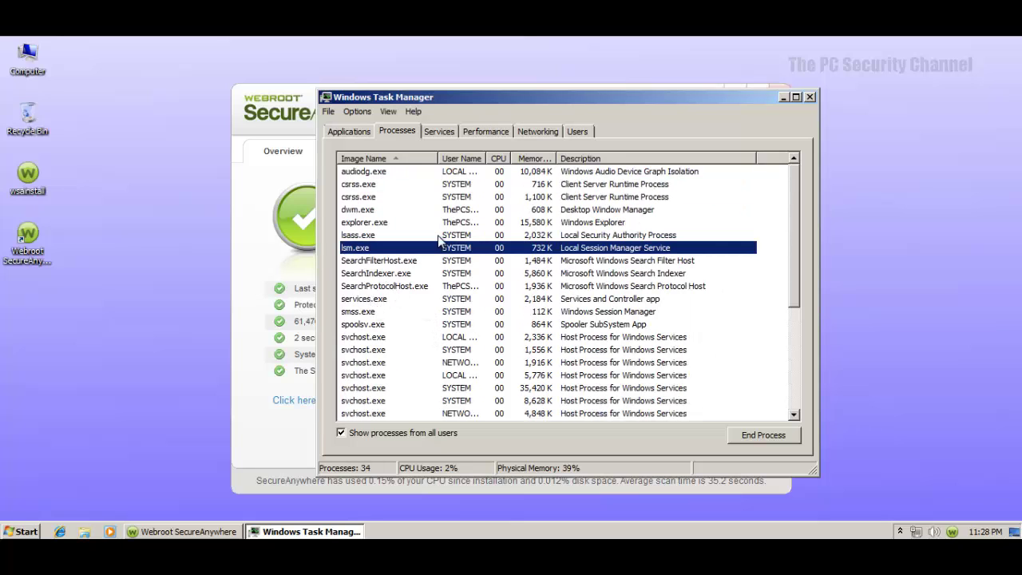
{"action": "scroll", "coordinate": [431, 300], "scroll_direction": "down", "scroll_amount": 1}
{"action": "scroll", "coordinate": [435, 302], "scroll_direction": "down", "scroll_amount": 3}
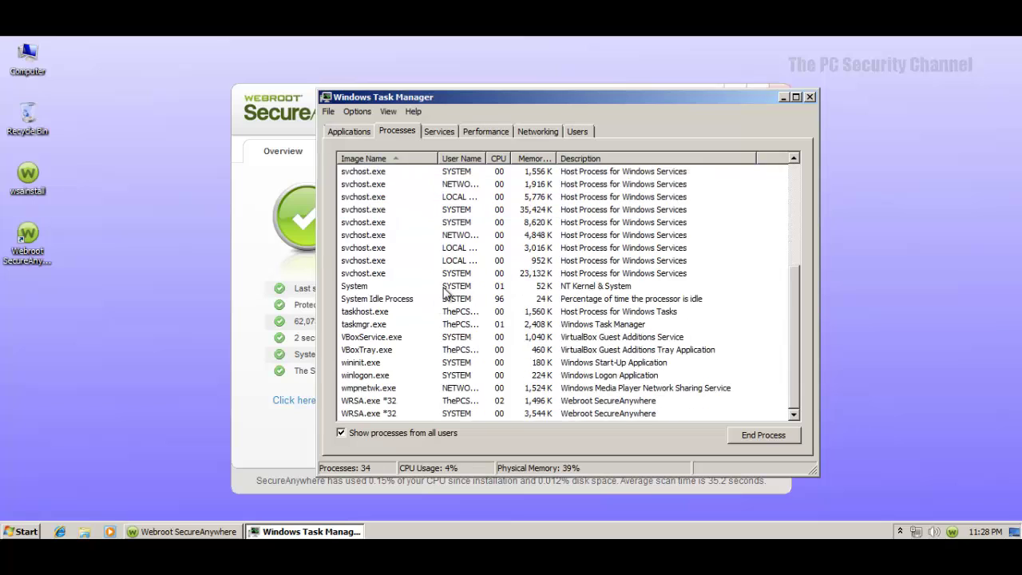
{"action": "scroll", "coordinate": [443, 294], "scroll_direction": "up", "scroll_amount": 3}
{"action": "scroll", "coordinate": [442, 294], "scroll_direction": "down", "scroll_amount": 3}
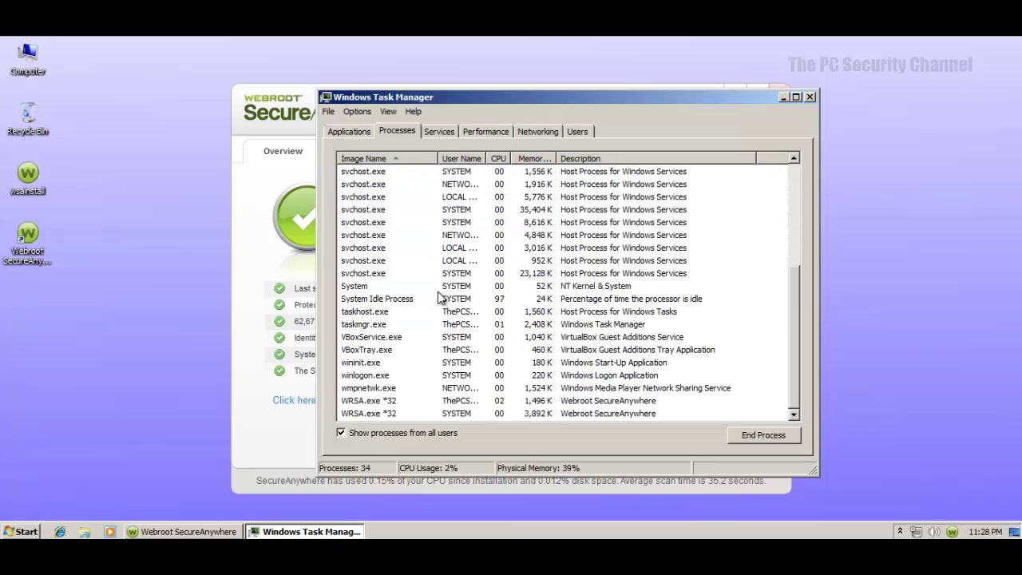
{"action": "left_click", "coordinate": [809, 97]}
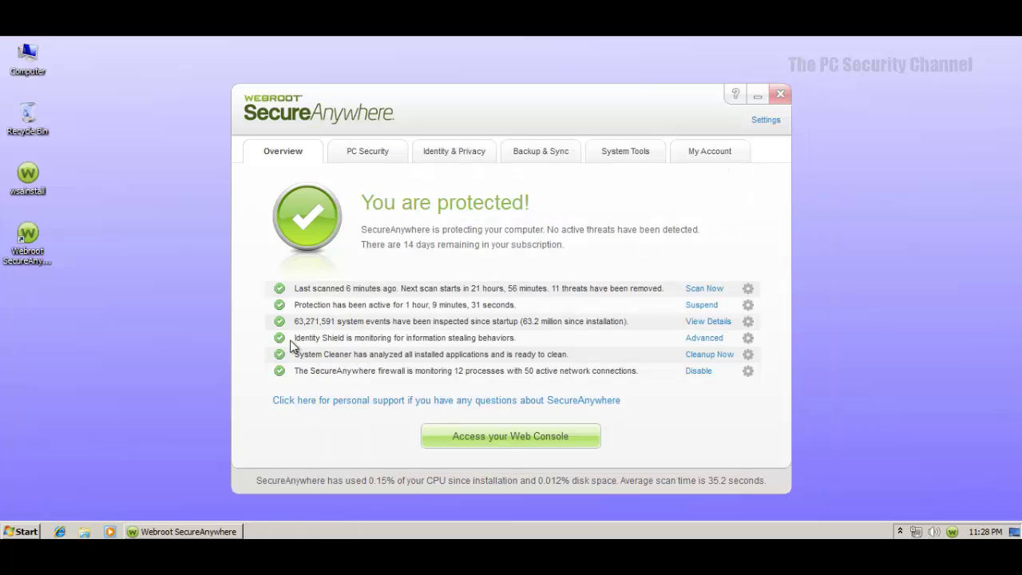
- Open SecureAnywhere's PC Security section and close the completed HitmanPro scan report
{"action": "left_click", "coordinate": [382, 150]}
{"action": "left_click", "coordinate": [471, 205]}
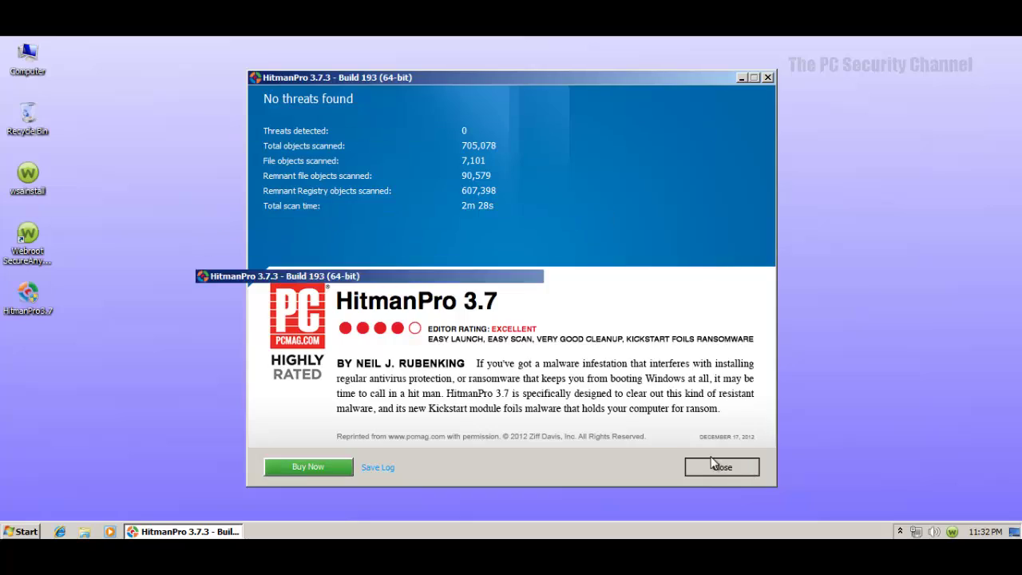
{"action": "left_click", "coordinate": [713, 465]}
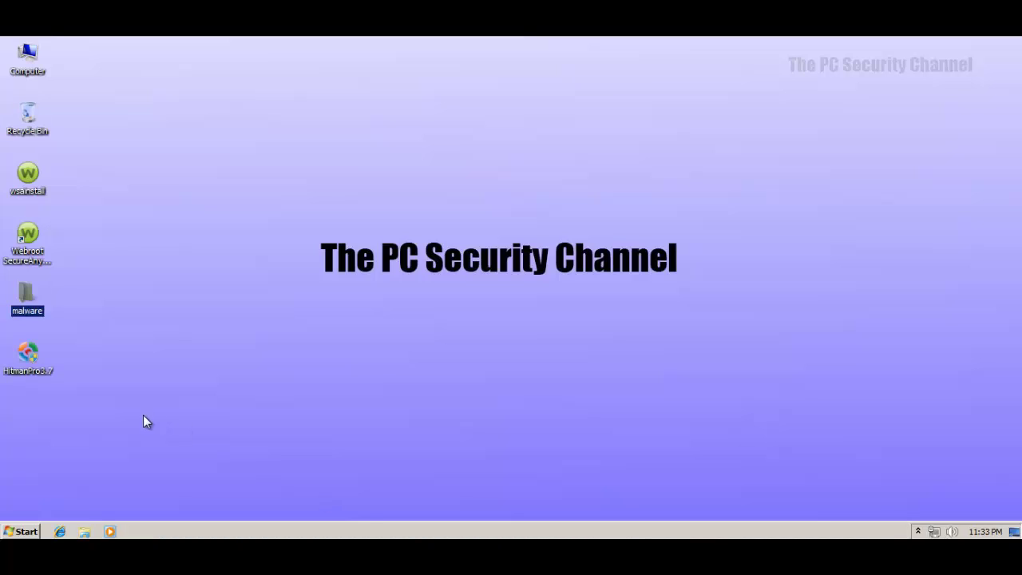
- Open the malware folder on the desktop, look over the sample files in it, and close the folder
{"action": "right_click", "coordinate": [29, 305]}
{"action": "left_click", "coordinate": [54, 305]}
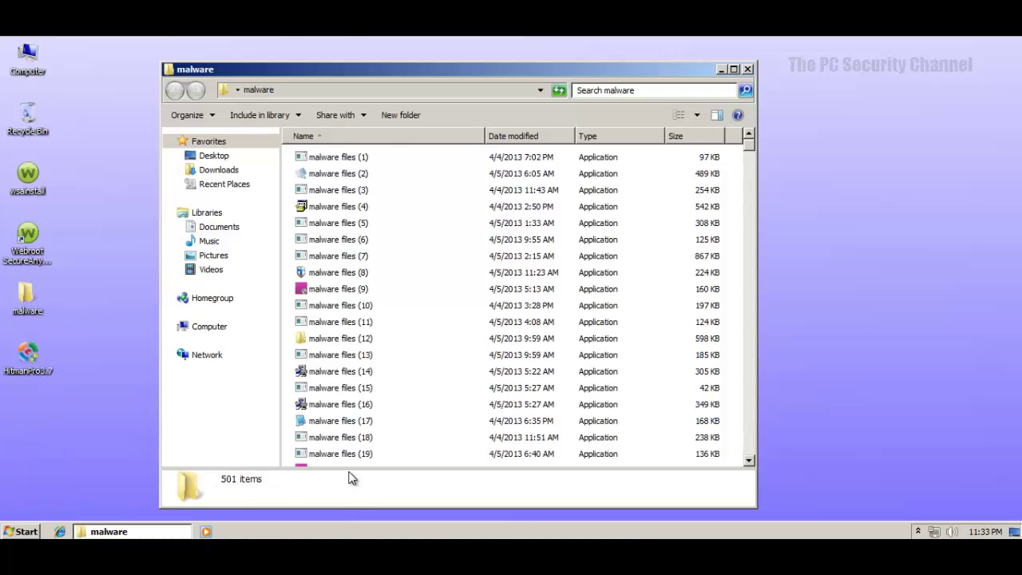
{"action": "left_click", "coordinate": [747, 70]}
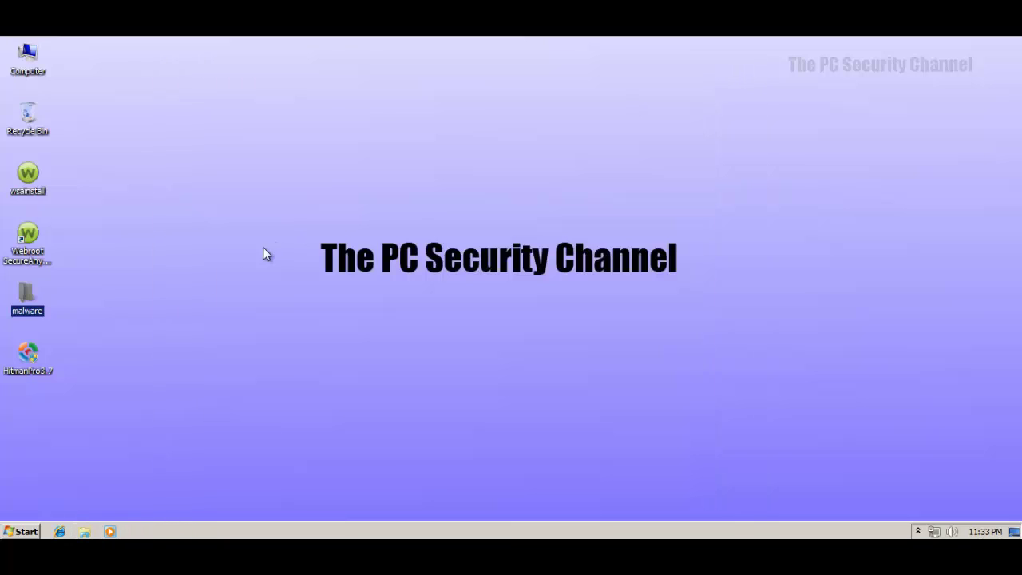
- Scan the malware folder on the desktop with Webroot and review the list of detected threats
{"action": "right_click", "coordinate": [17, 291]}
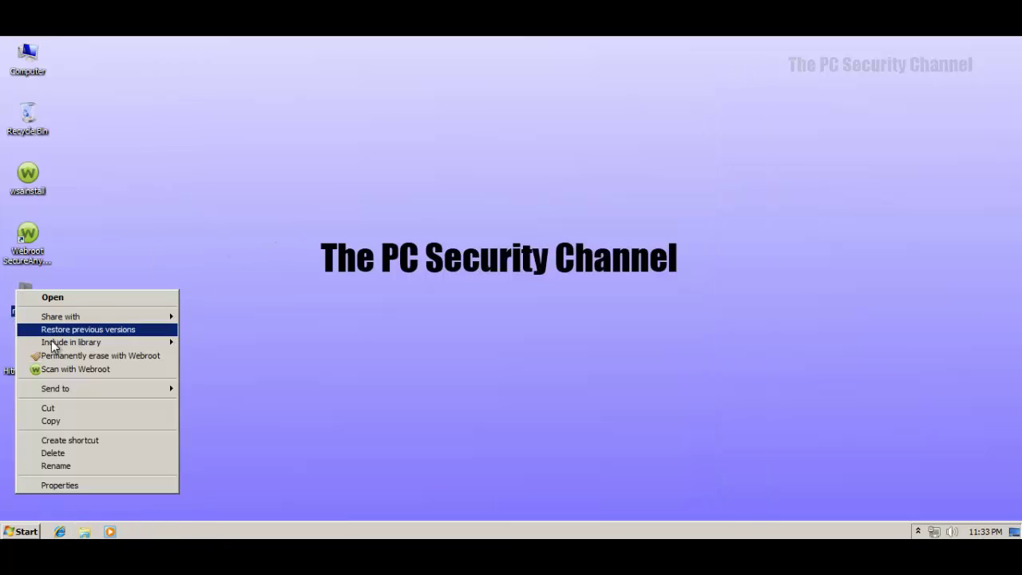
{"action": "left_click", "coordinate": [61, 369]}
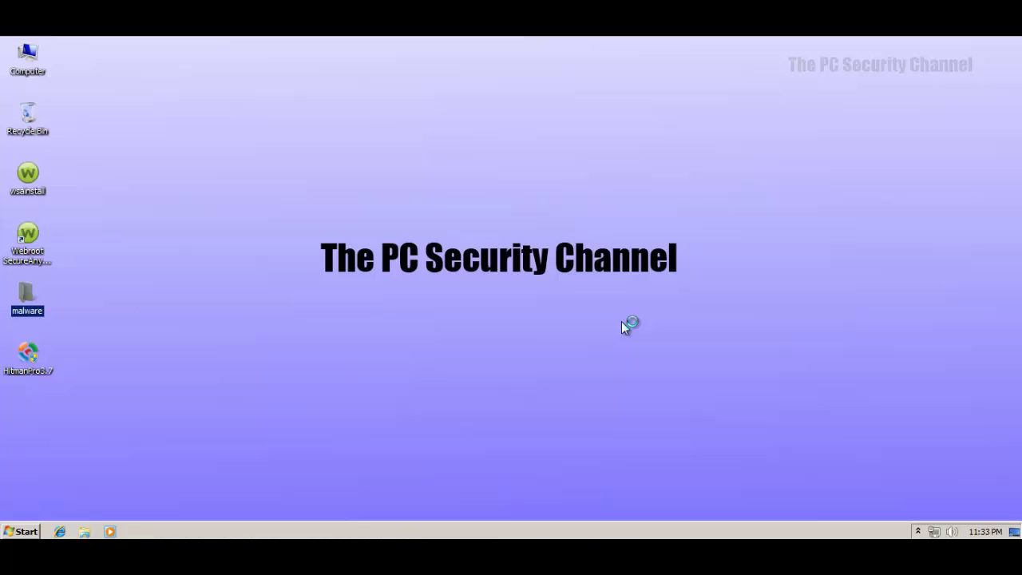
{"action": "left_click", "coordinate": [569, 300]}
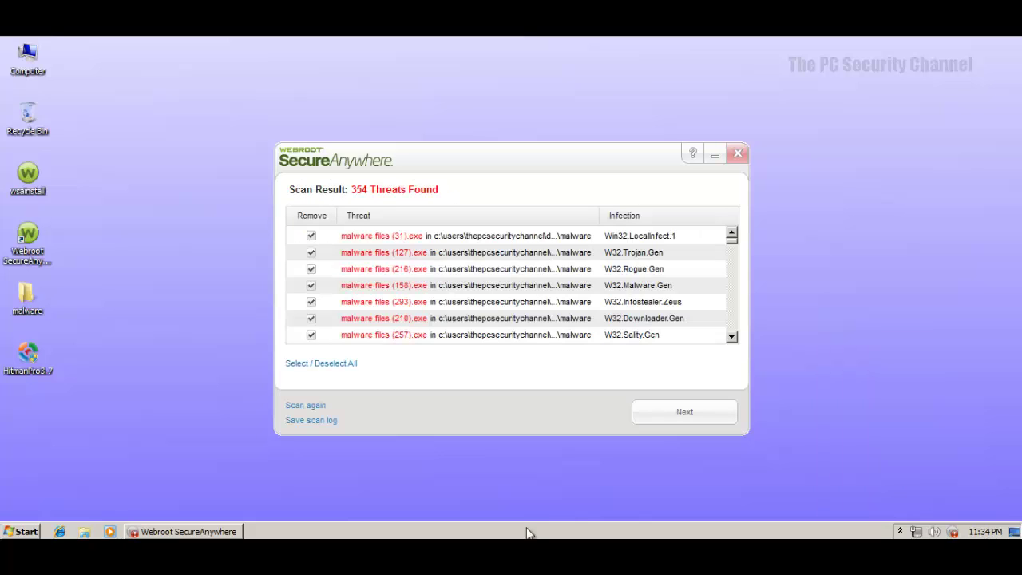
{"action": "mouse_move", "coordinate": [736, 247]}
{"action": "left_mouse_down"}
{"action": "mouse_move", "coordinate": [735, 335]}
{"action": "mouse_move", "coordinate": [732, 244]}
{"action": "left_mouse_up"}
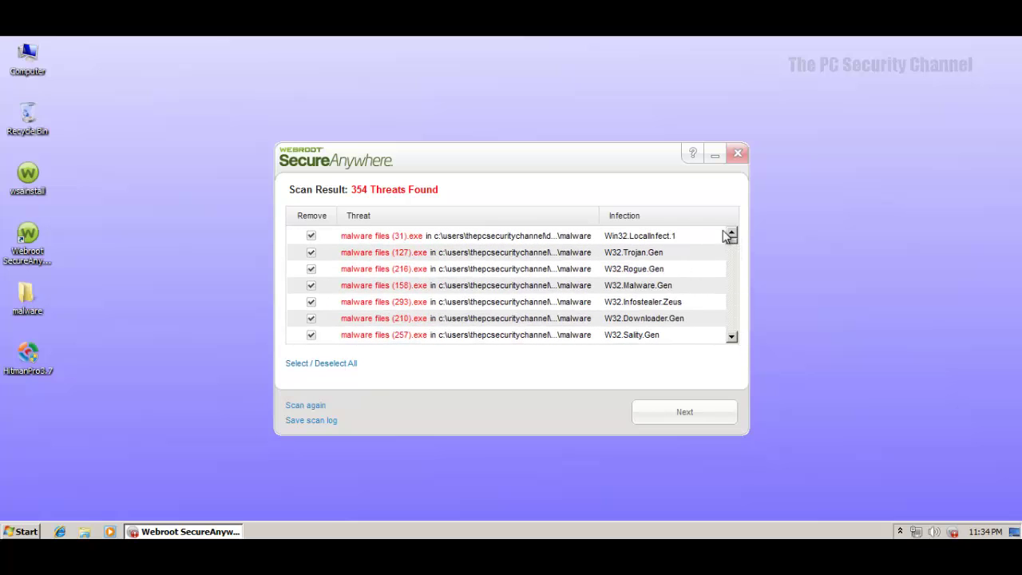
- Remove all the threats selected in the SecureAnywhere scan result and close the final scan report
{"action": "left_click", "coordinate": [666, 411]}
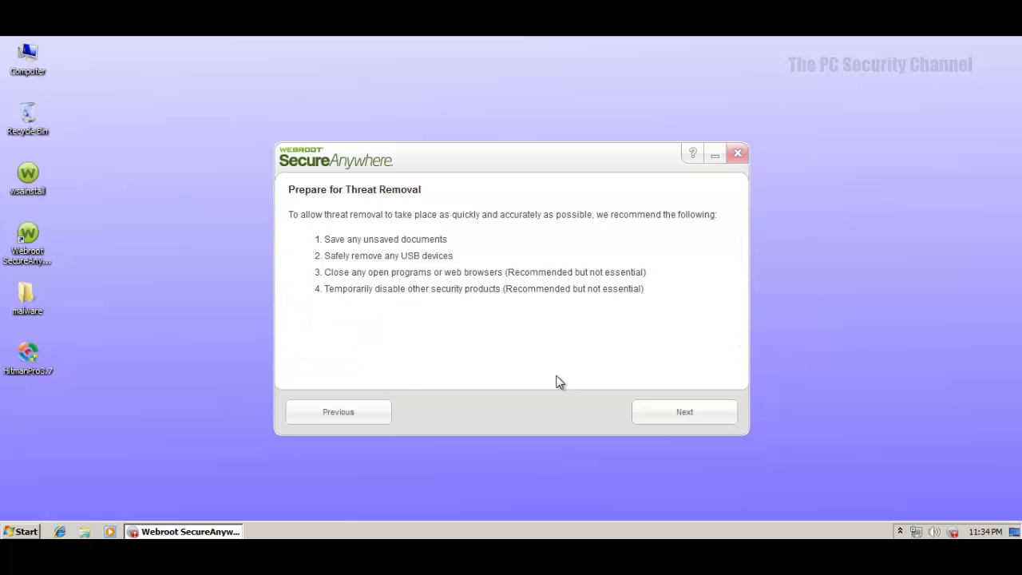
{"action": "left_click", "coordinate": [657, 418]}
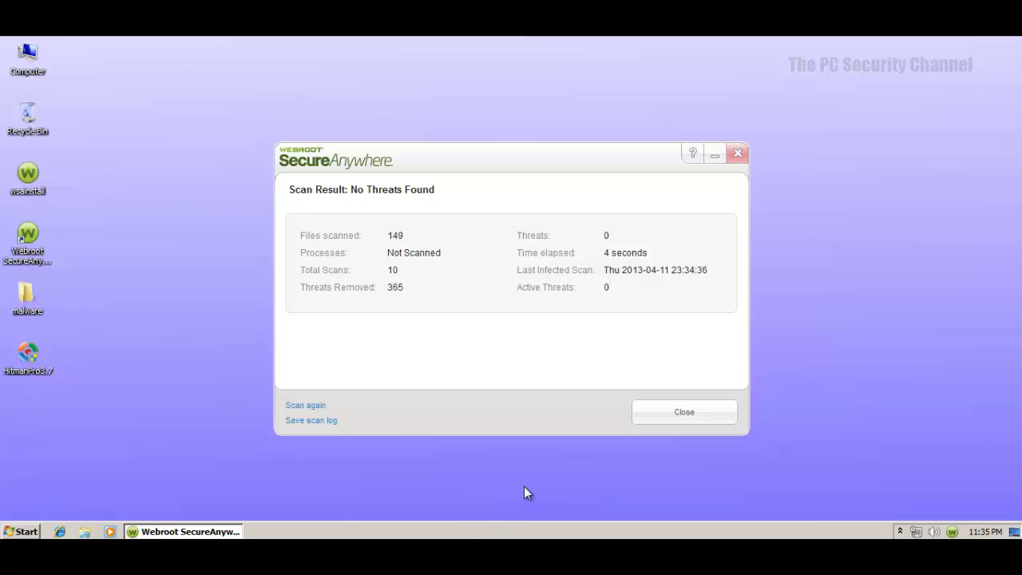
{"action": "left_click", "coordinate": [657, 406]}
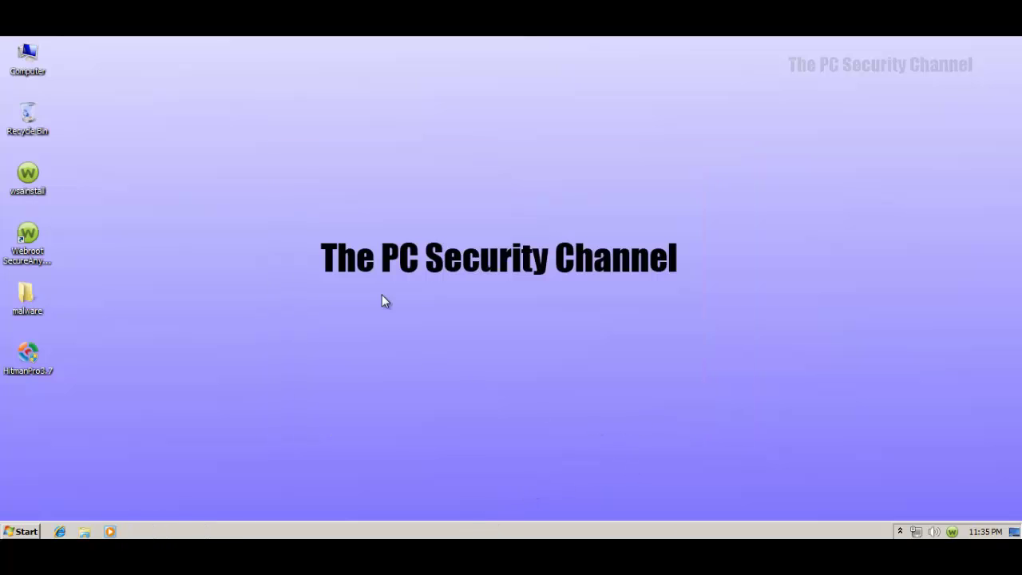
- Open the malware folder on the desktop, look over the remaining samples, and subtract 149 from 501 in the calculator
{"action": "double_click", "coordinate": [32, 293]}
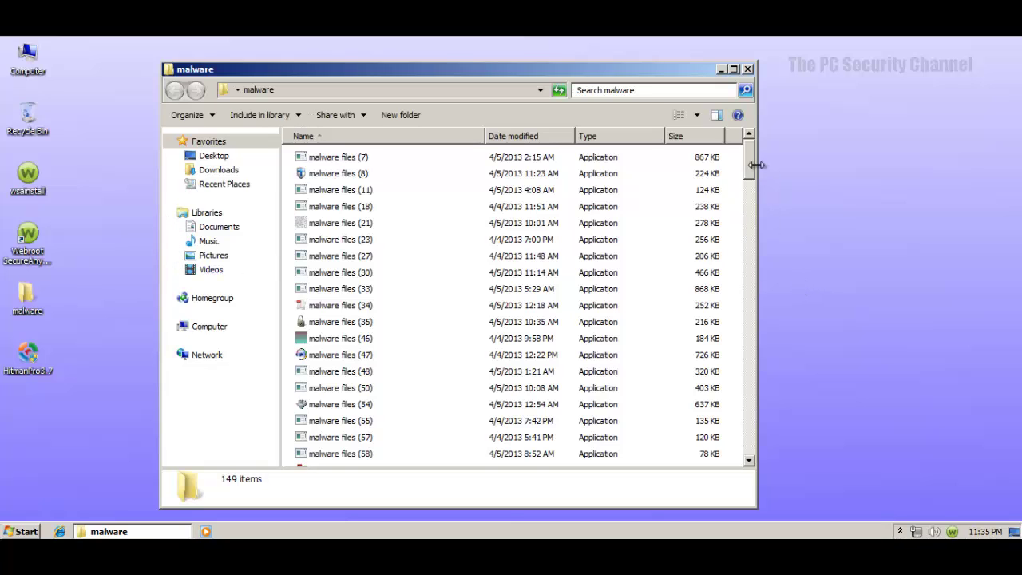
{"action": "left_click_drag", "start_coordinate": [749, 168], "coordinate": [719, 257]}
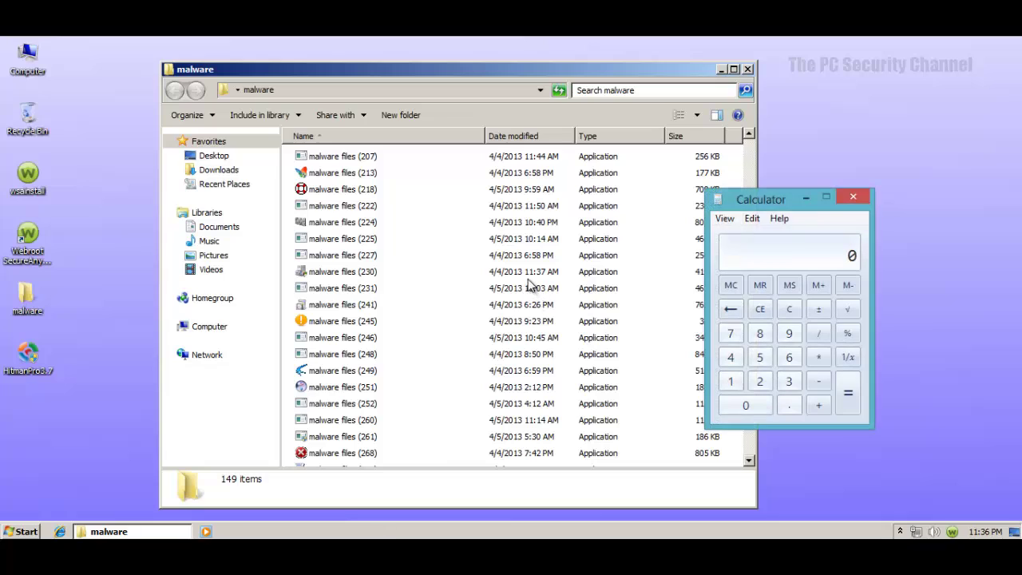
{"action": "type", "text": "500"}
{"action": "key", "text": "BackSpace"}
{"action": "type", "text": "1"}
{"action": "key", "text": "minus"}
{"action": "type", "text": "149"}
{"action": "key", "text": "Return"}
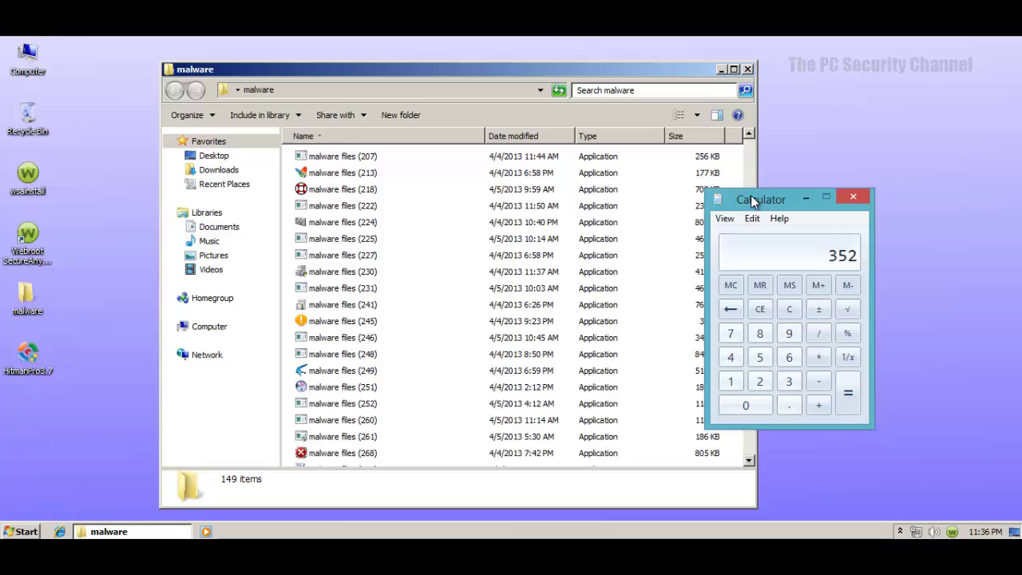
- Divide the calculated difference by 501 to get the detection ratio and close the calculator
{"action": "key", "text": "slash"}
{"action": "type", "text": "50"}
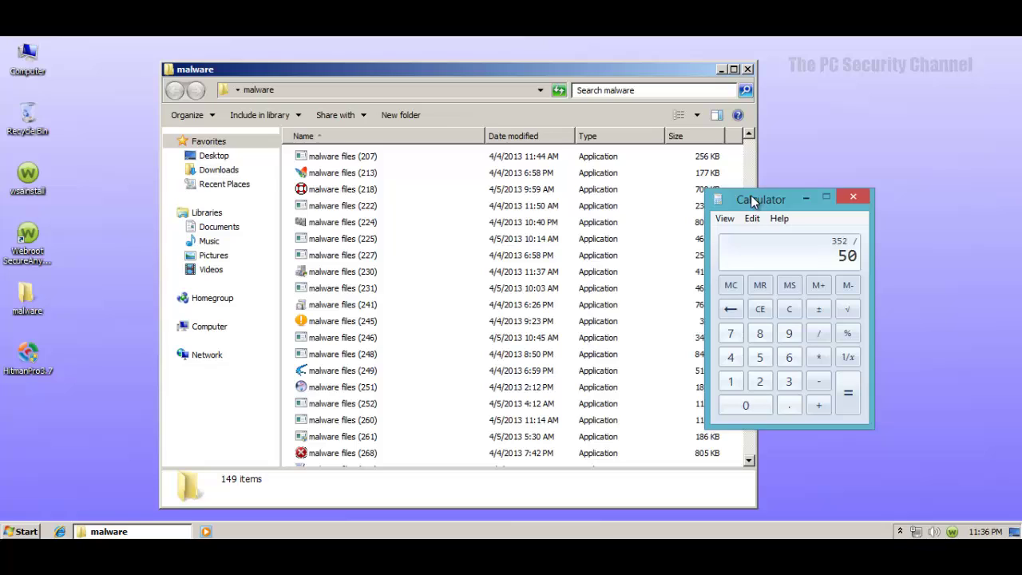
{"action": "type", "text": "1"}
{"action": "key", "text": "Return"}
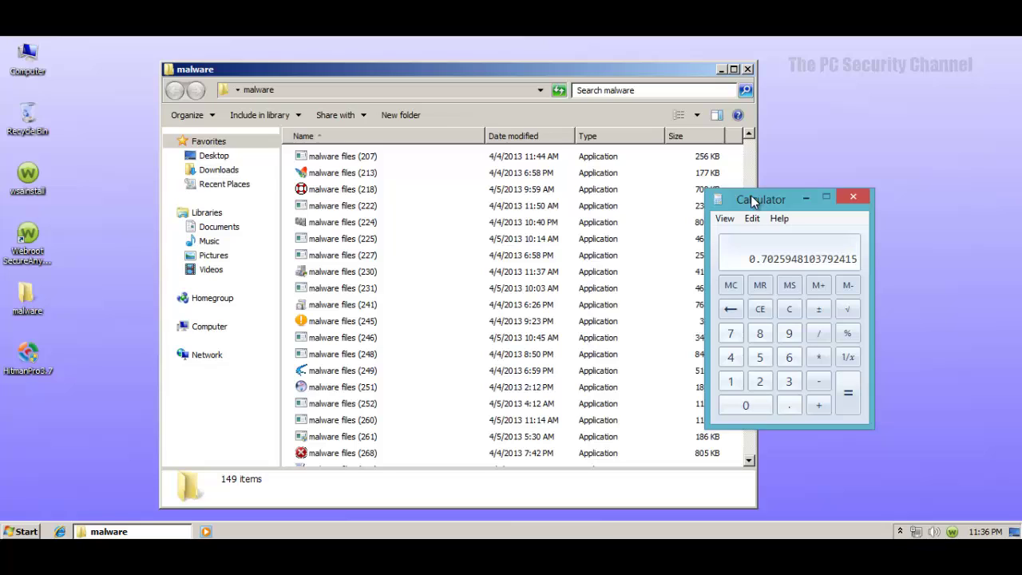
{"action": "left_click", "coordinate": [853, 195]}
{"action": "left_click_drag", "start_coordinate": [752, 298], "coordinate": [755, 148]}
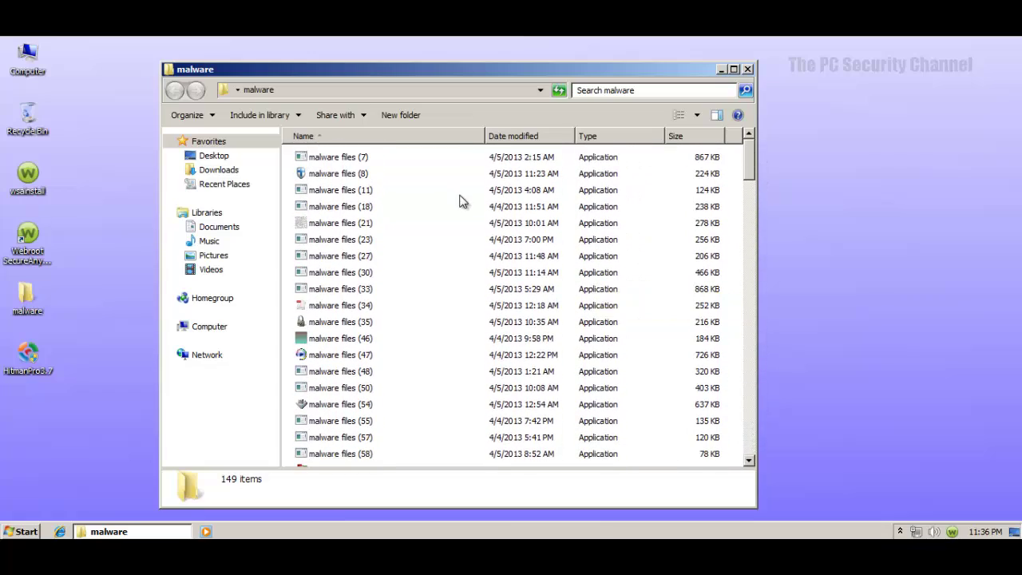
- Open SecureAnywhere, check the status of the PC Security shields, and close its window
{"action": "double_click", "coordinate": [952, 531]}
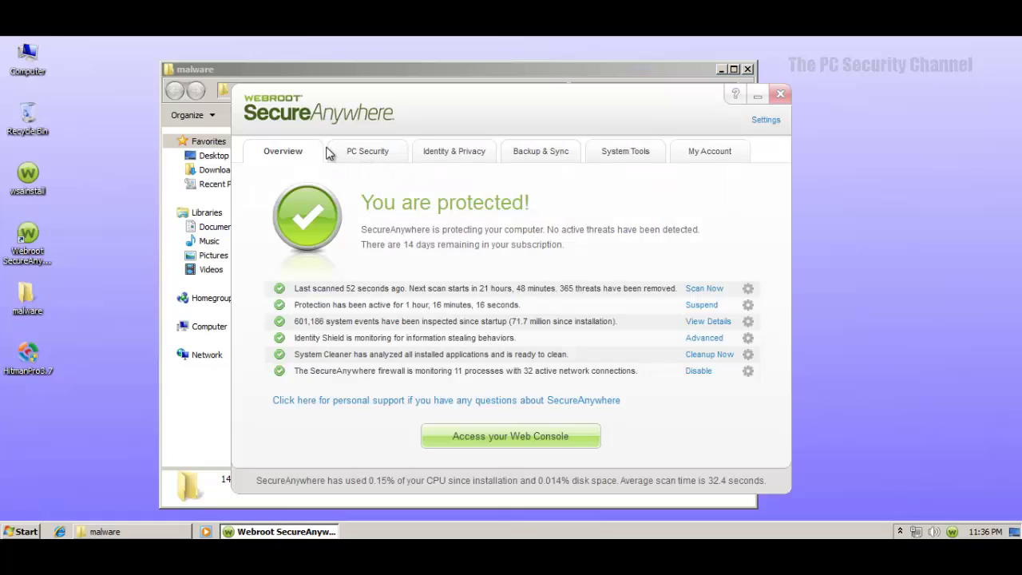
{"action": "left_click", "coordinate": [369, 153]}
{"action": "left_click", "coordinate": [290, 207]}
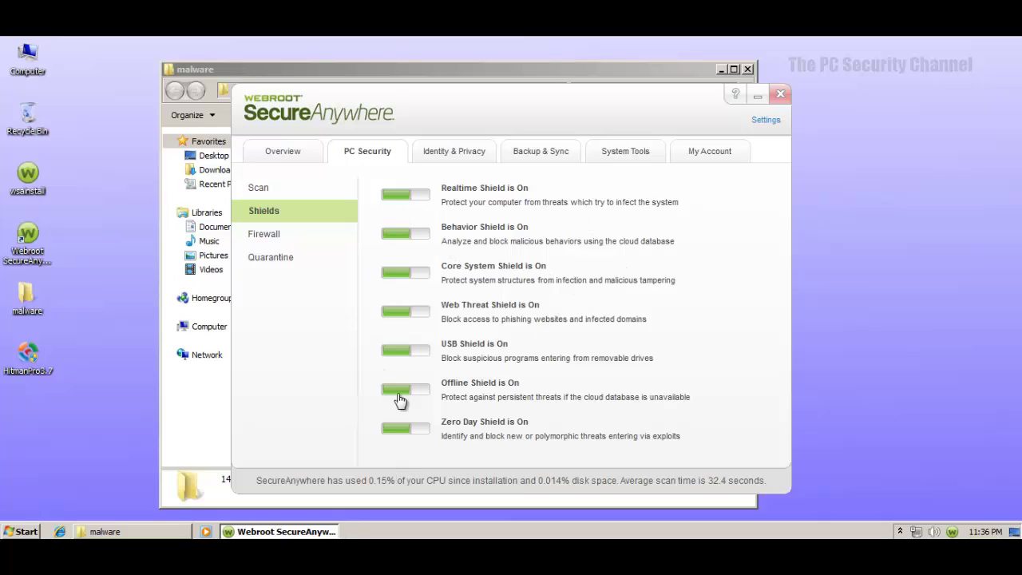
{"action": "left_click", "coordinate": [781, 96]}
- Run malware files (8), remove the threat SecureAnywhere detects, and abort the follow-up rescan
{"action": "left_click", "coordinate": [339, 174]}
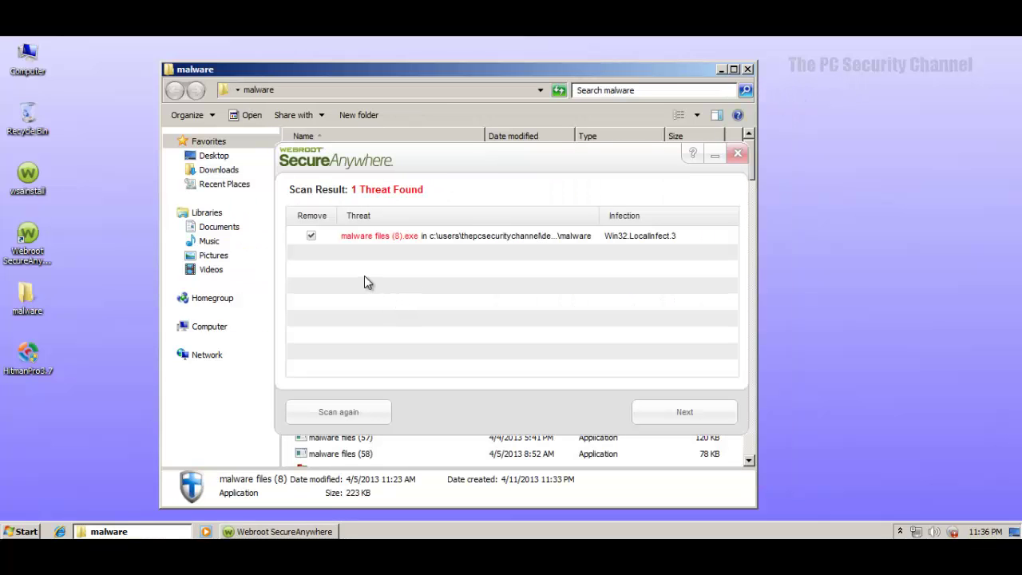
{"action": "left_click", "coordinate": [669, 418]}
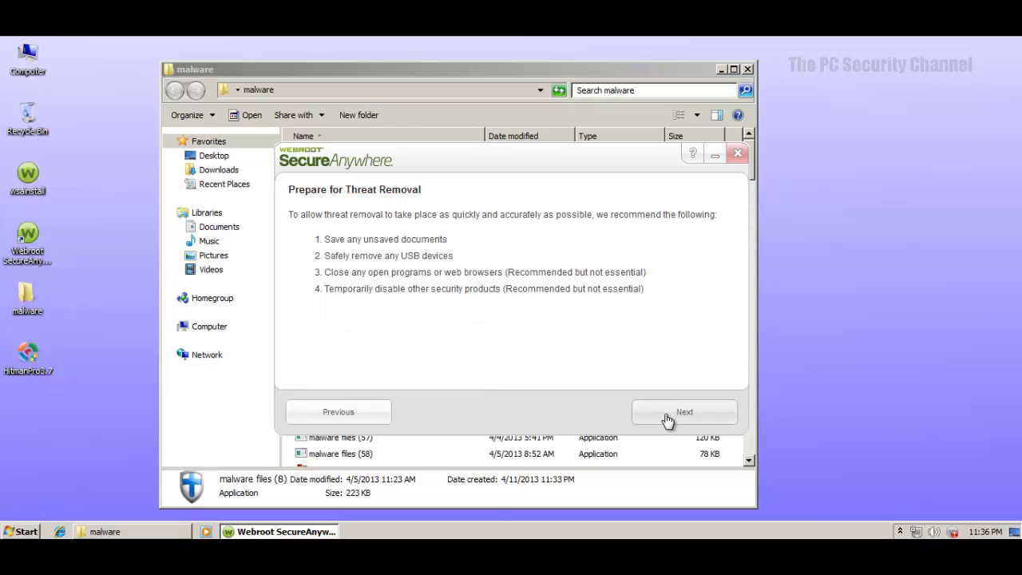
{"action": "left_click", "coordinate": [693, 422]}
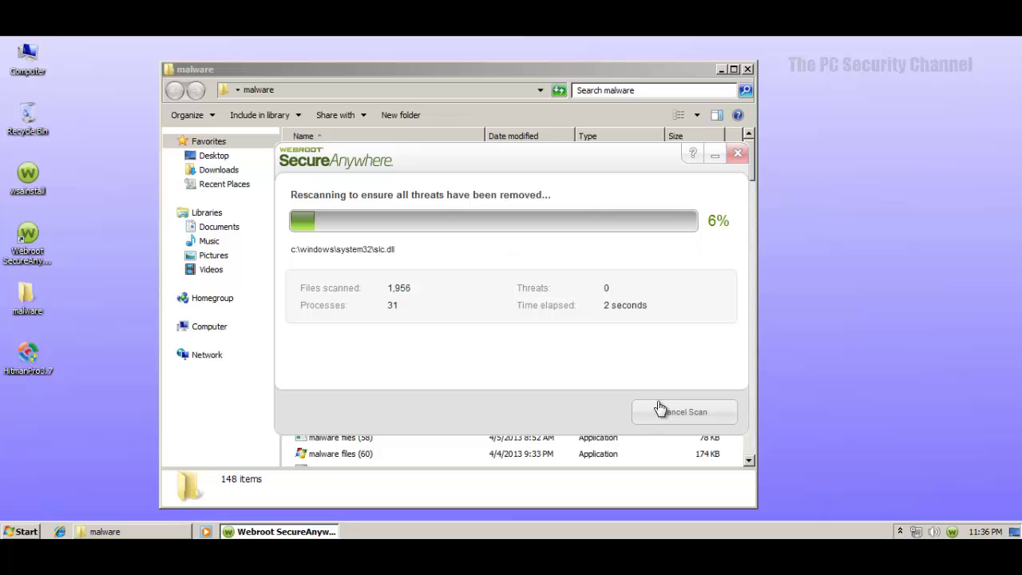
{"action": "left_click", "coordinate": [669, 412]}
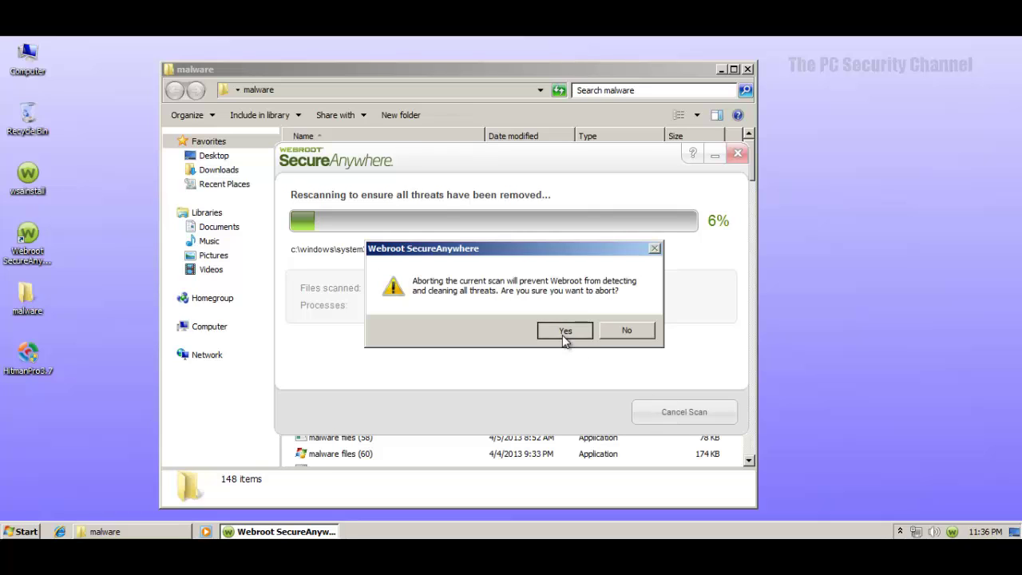
{"action": "left_click", "coordinate": [563, 334]}
{"action": "left_click", "coordinate": [657, 413]}
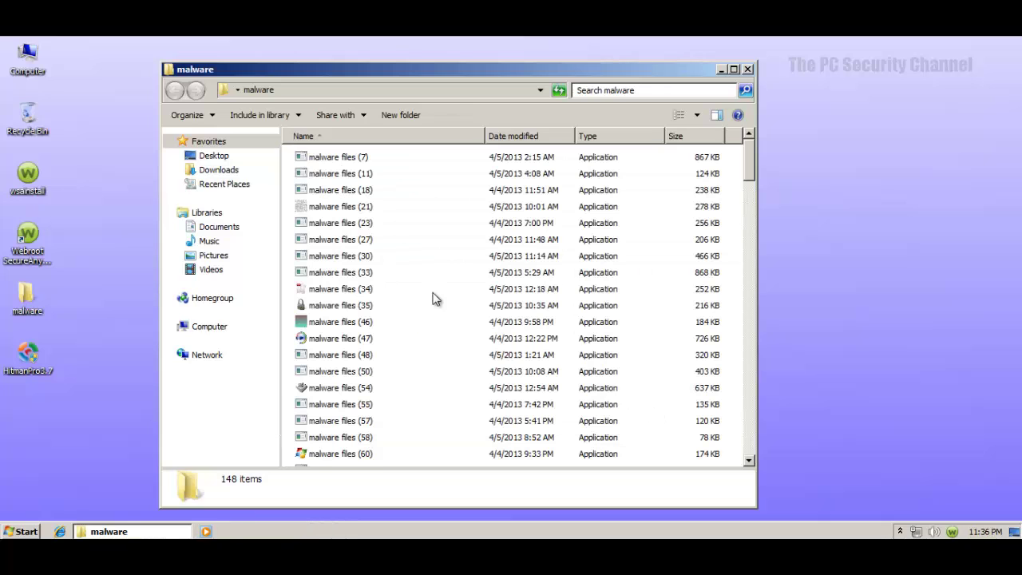
- Run malware files (21) from the malware folder and close the crashed impecuniosity program
{"action": "left_click", "coordinate": [326, 209]}
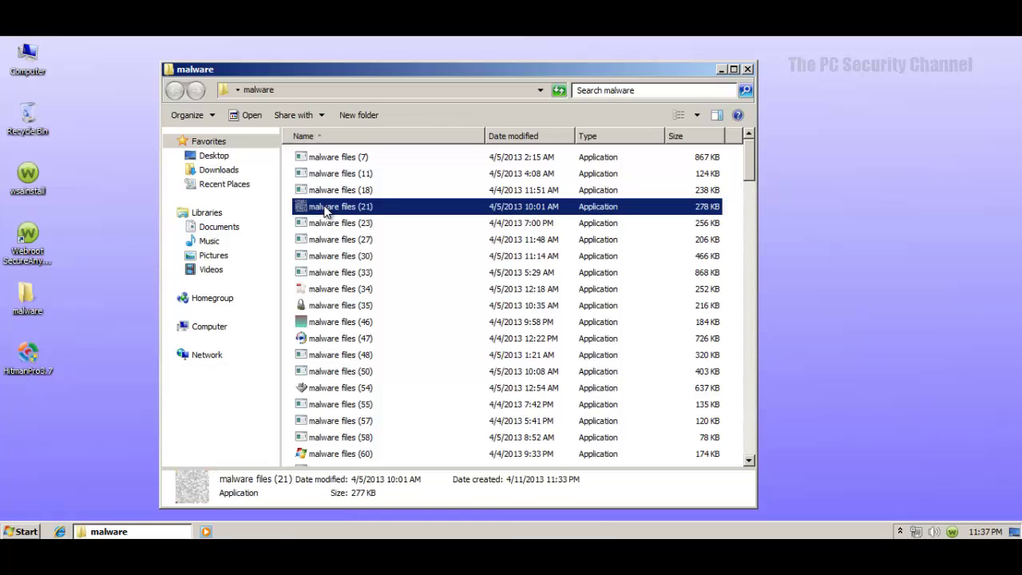
{"action": "double_click", "coordinate": [338, 210]}
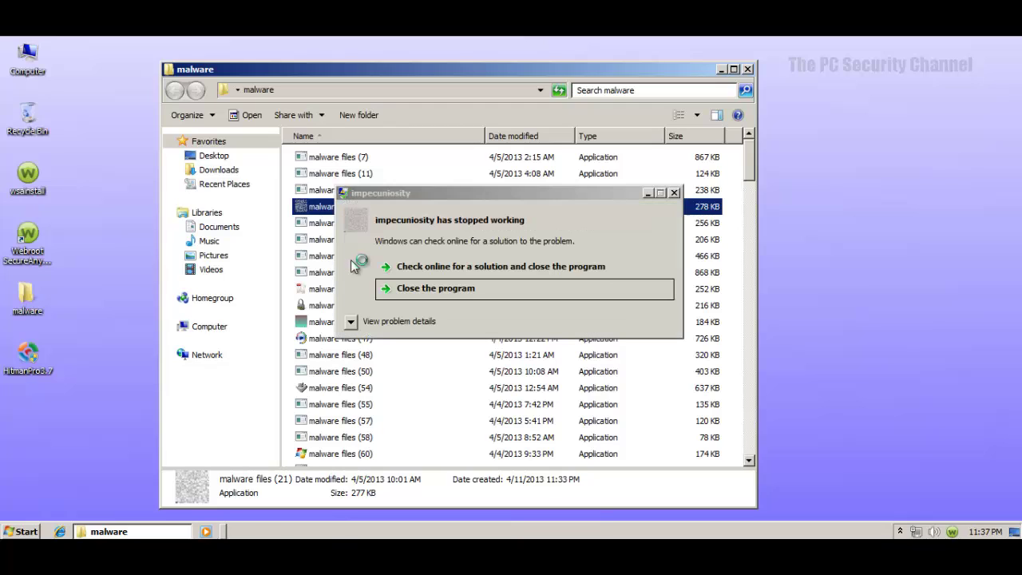
{"action": "left_click", "coordinate": [456, 291]}
- Run malware files (30) and remove the detected csrss.exe threat, dismissing the alert and minimizing the removal window
{"action": "double_click", "coordinate": [340, 256]}
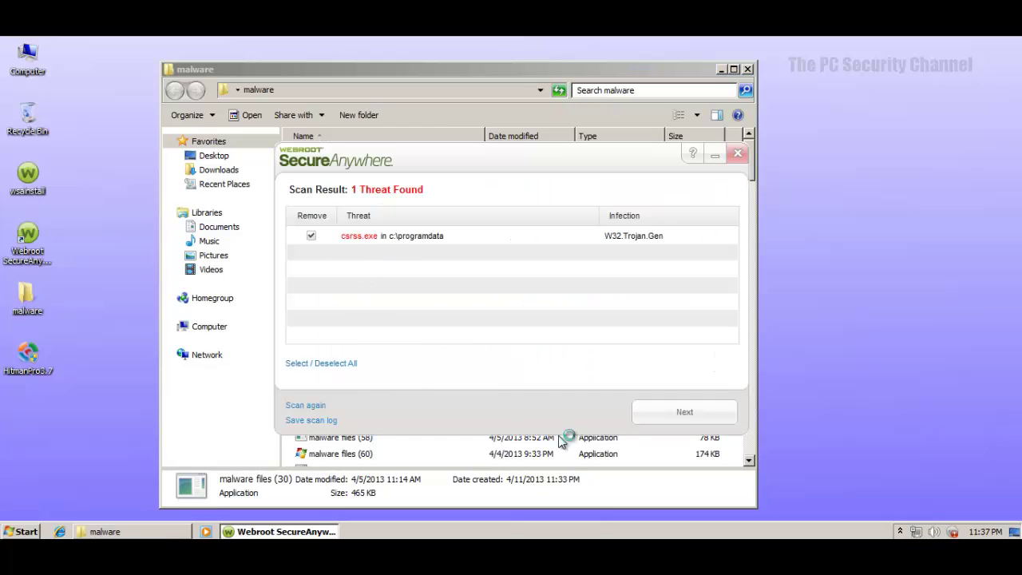
{"action": "left_click", "coordinate": [681, 415]}
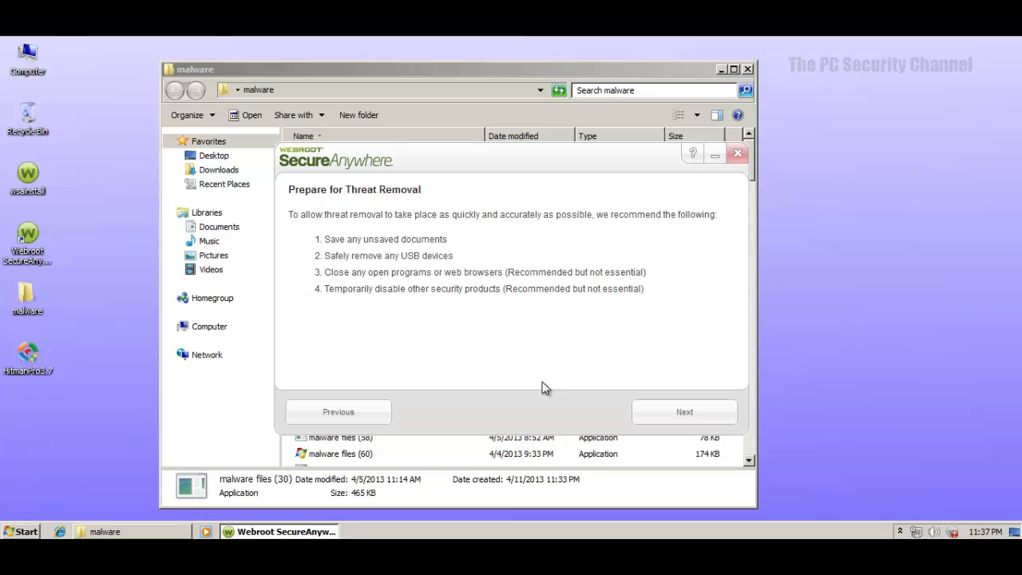
{"action": "left_click", "coordinate": [667, 407]}
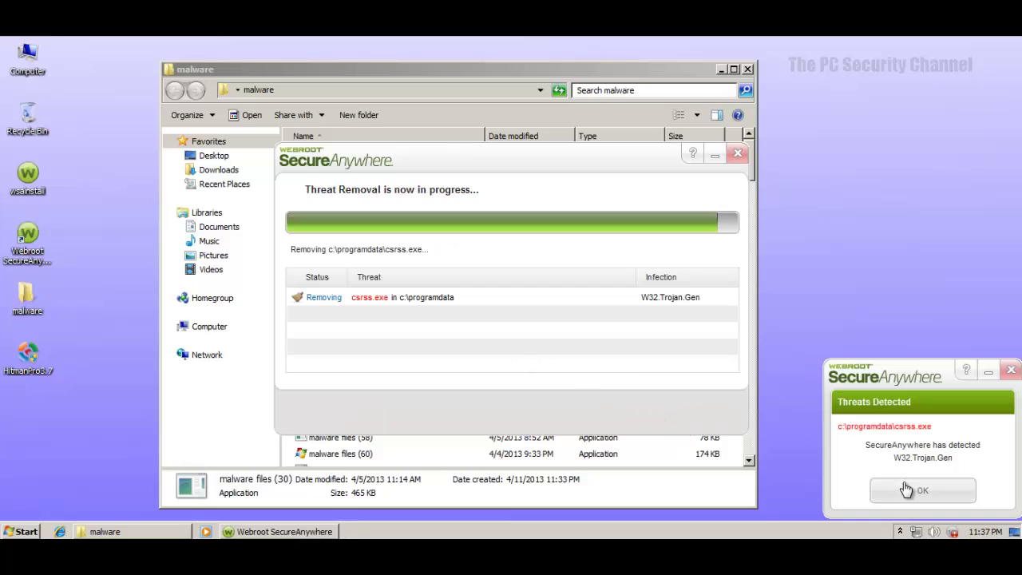
{"action": "left_click", "coordinate": [909, 490]}
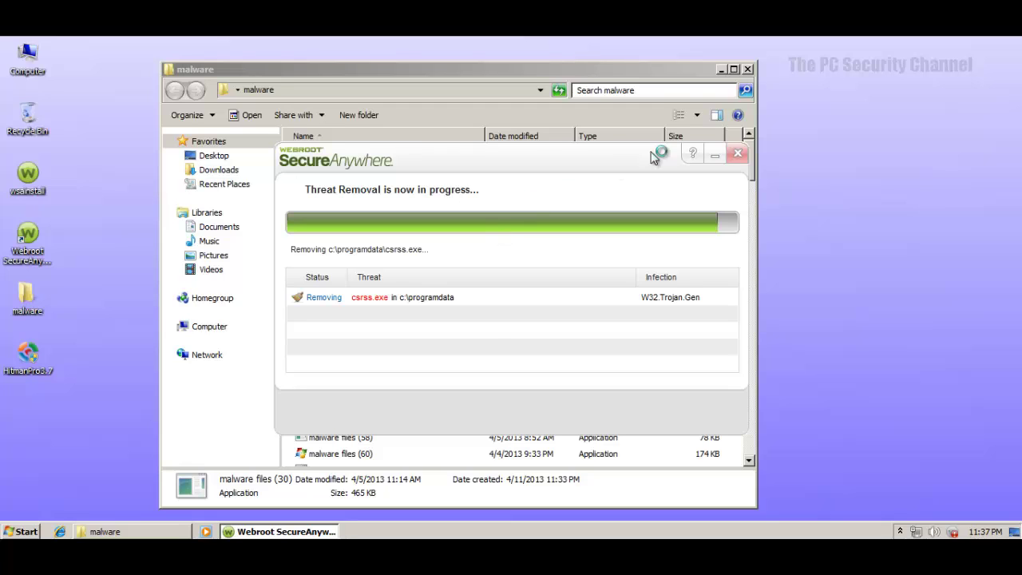
{"action": "left_click", "coordinate": [714, 155]}
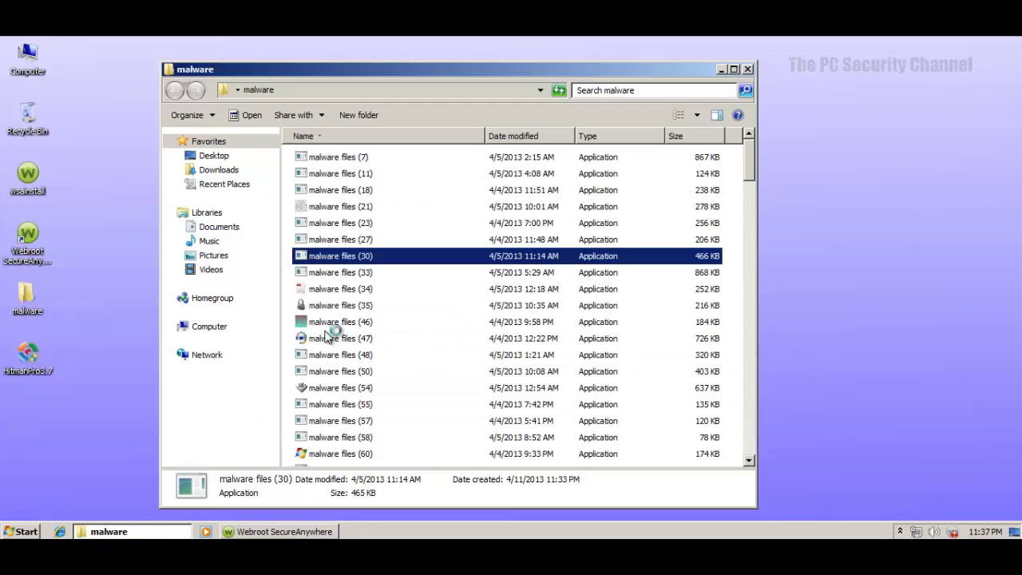
- Run malware files (34) and abort the SecureAnywhere rescan that follows the previous threat removal
{"action": "left_click", "coordinate": [348, 290]}
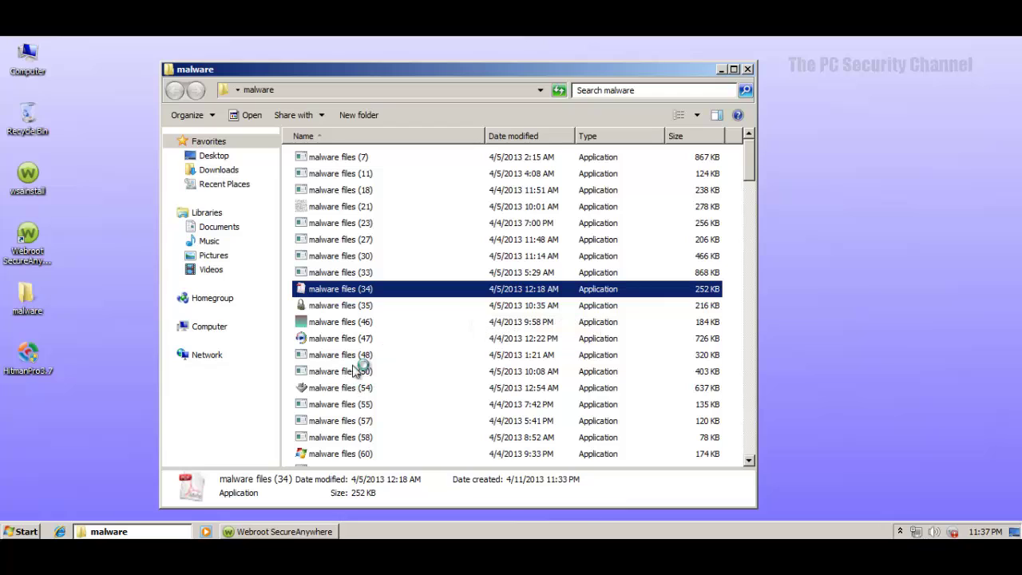
{"action": "left_click", "coordinate": [299, 531]}
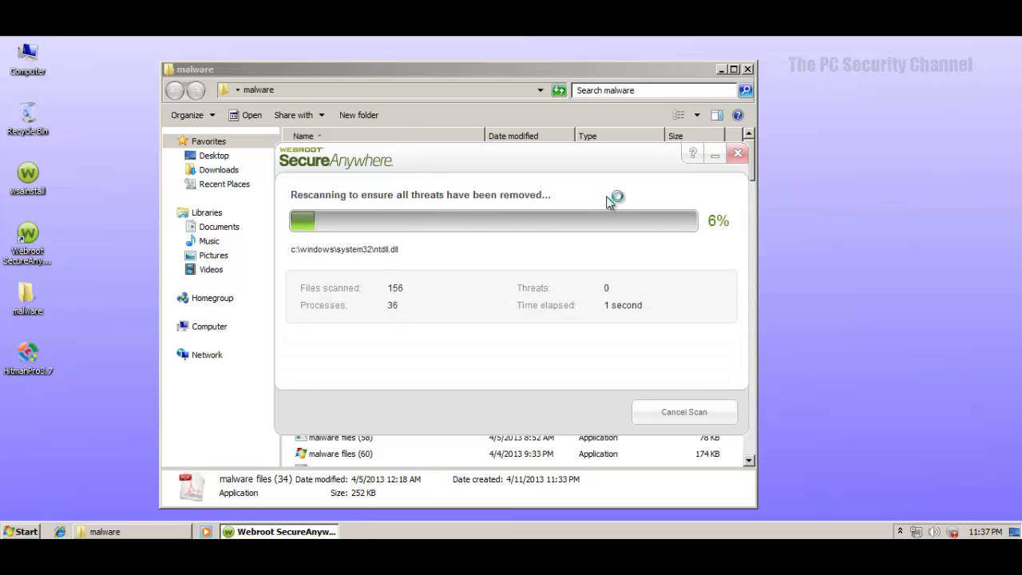
{"action": "left_click", "coordinate": [671, 410]}
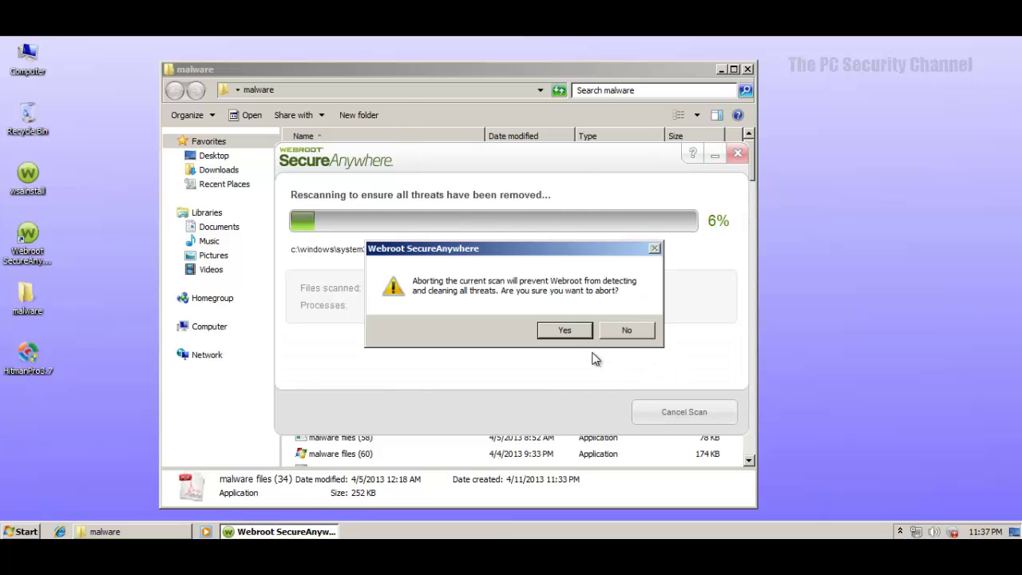
{"action": "left_click", "coordinate": [554, 327]}
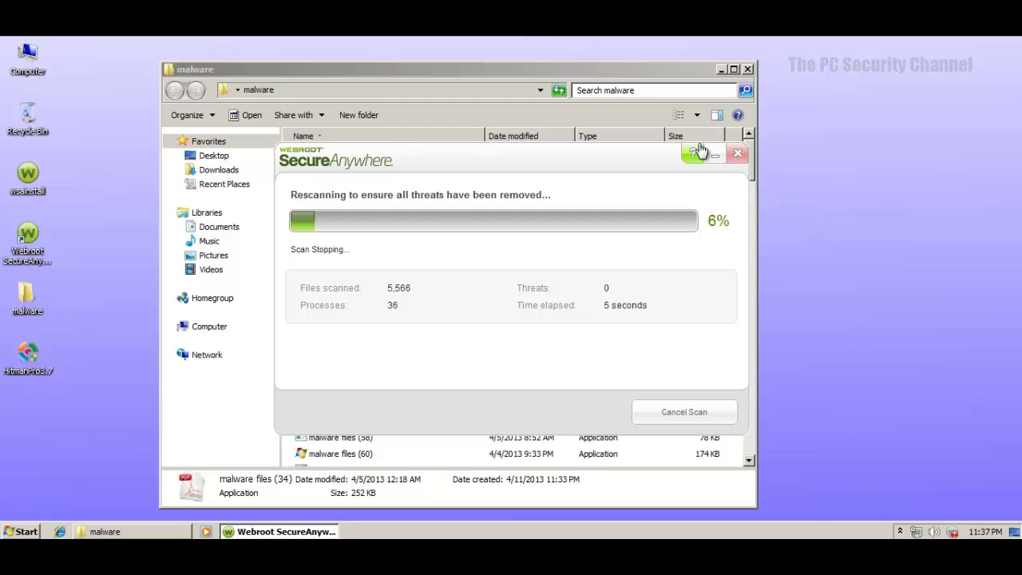
{"action": "left_click", "coordinate": [739, 155]}
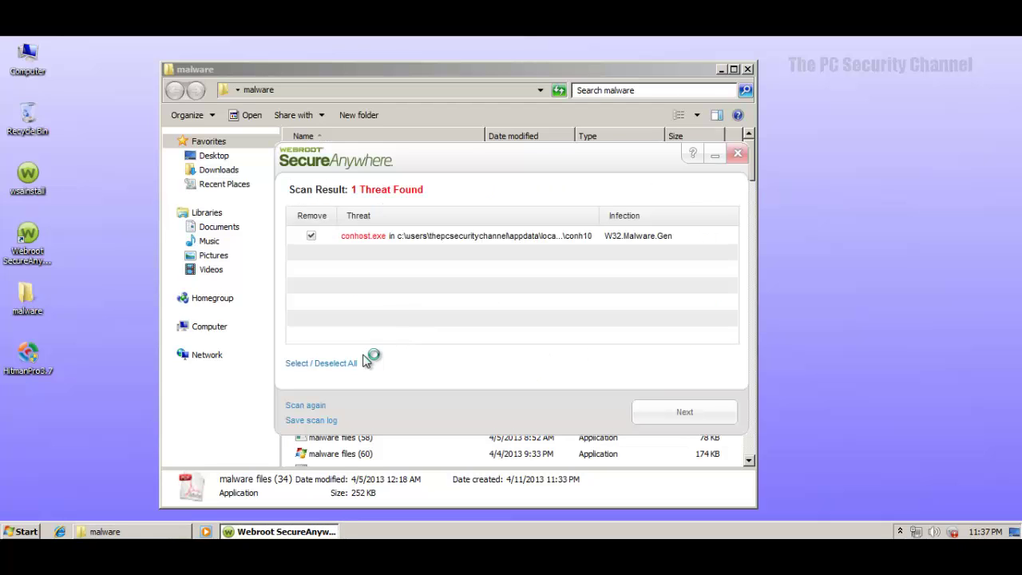
- Remove the conhost.exe threat listed in the scan result and minimize the rescan window
{"action": "left_click", "coordinate": [656, 412]}
{"action": "left_click", "coordinate": [668, 411]}
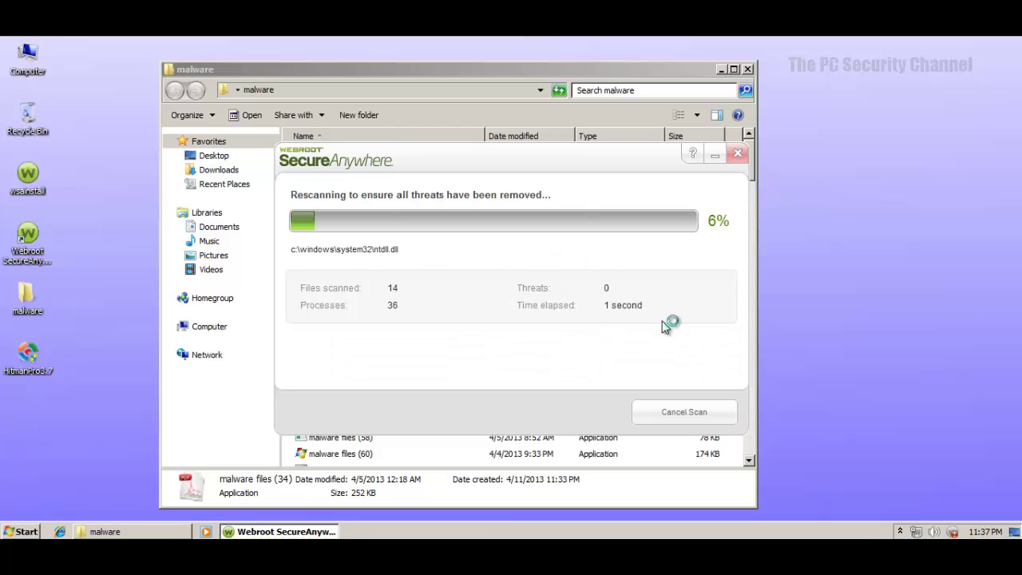
{"action": "left_click", "coordinate": [715, 154]}
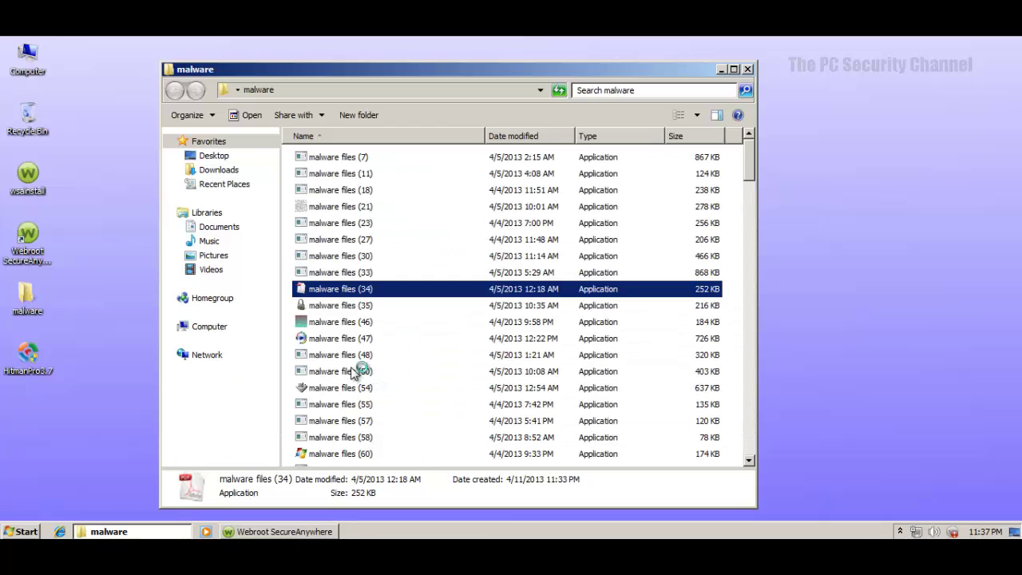
- Run malware files (47) from the malware folder and dismiss the SecureAnywhere alert about conhost.exe
{"action": "double_click", "coordinate": [367, 337]}
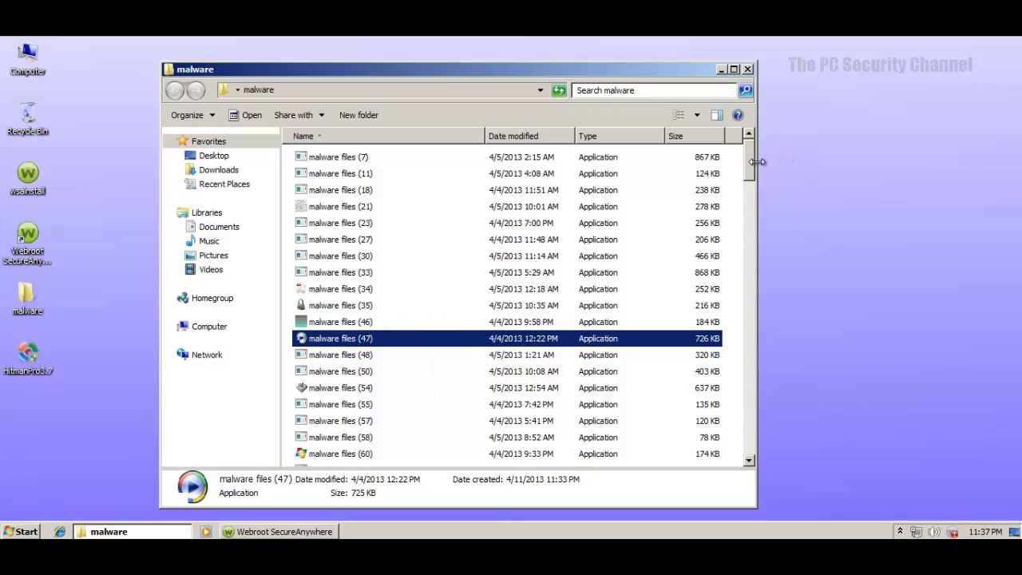
{"action": "scroll", "coordinate": [759, 172], "scroll_direction": "down", "scroll_amount": 2}
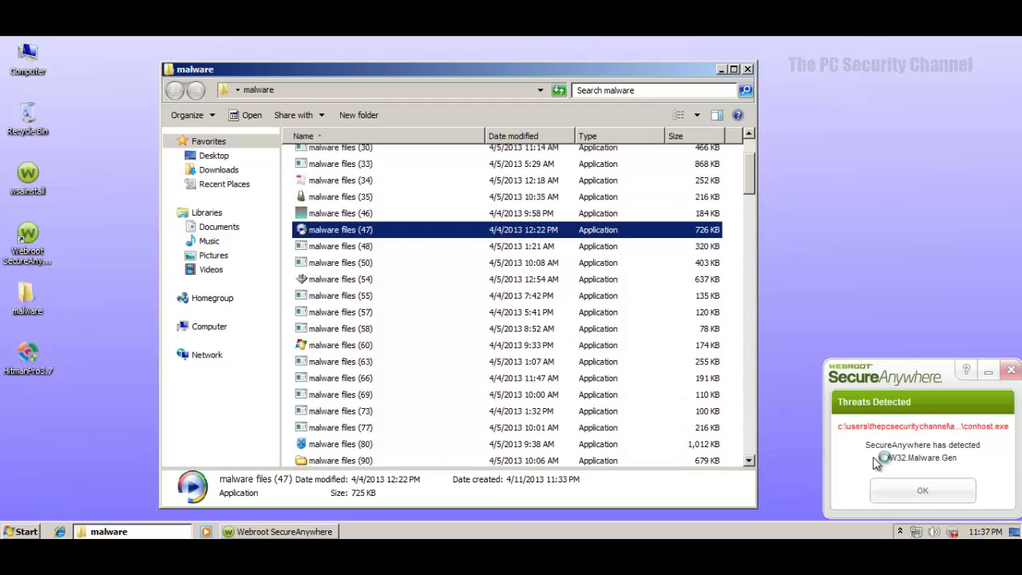
{"action": "left_click", "coordinate": [918, 492]}
- Run the samples malware files (60) and malware files (80) from the malware folder
{"action": "left_click", "coordinate": [336, 345]}
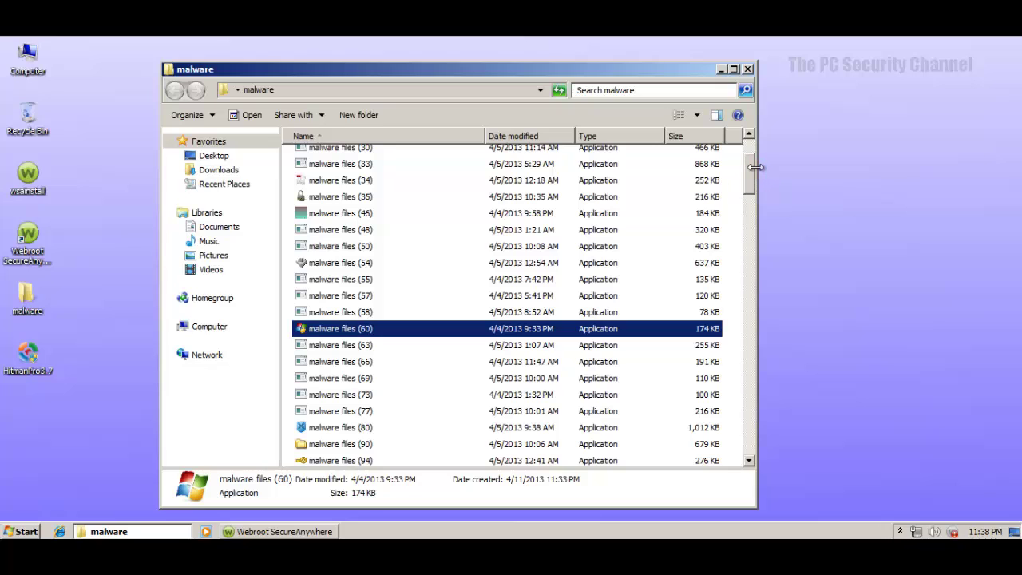
{"action": "scroll", "coordinate": [751, 172], "scroll_direction": "down", "scroll_amount": 3}
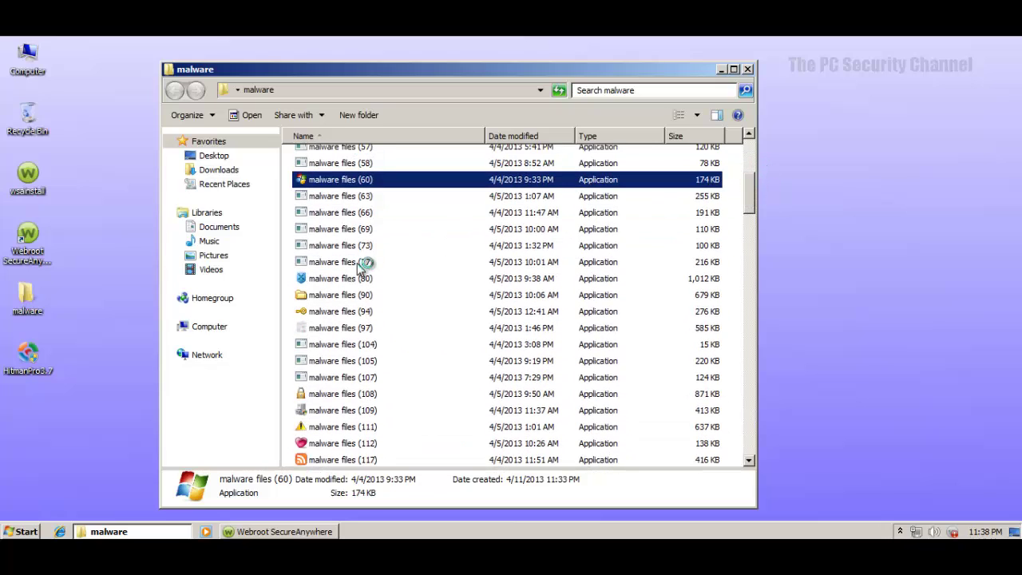
{"action": "left_click", "coordinate": [339, 285]}
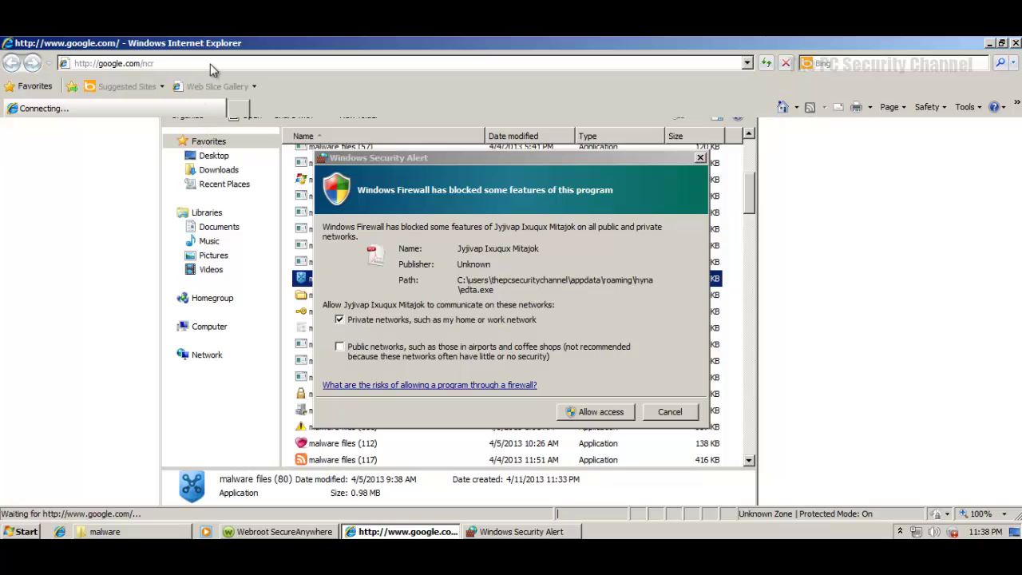
- Allow edta.exe through Windows Firewall on private networks and remove the ntdtcstp.dll threat detected by SecureAnywhere
{"action": "left_click", "coordinate": [600, 413]}
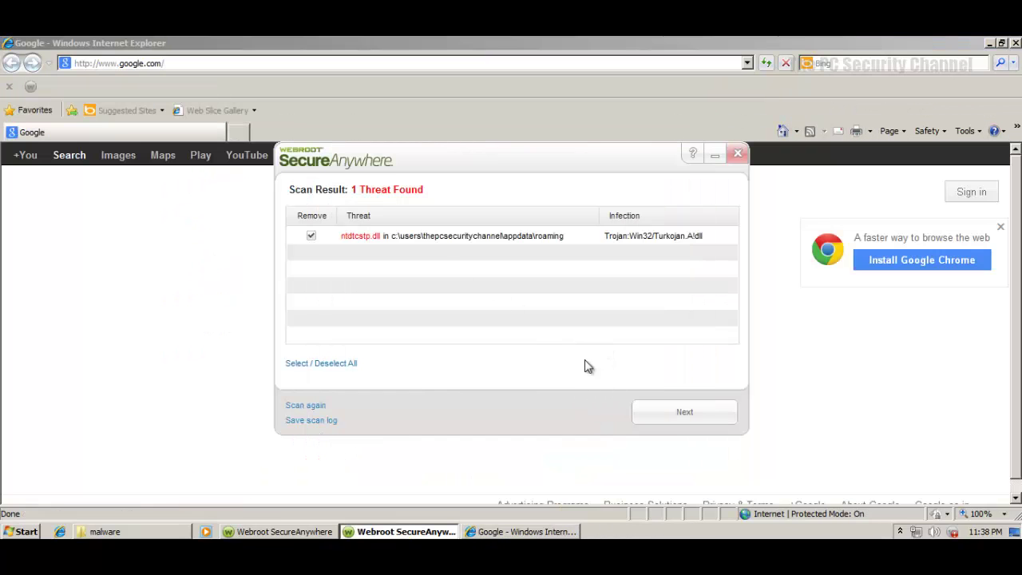
{"action": "left_click", "coordinate": [690, 408]}
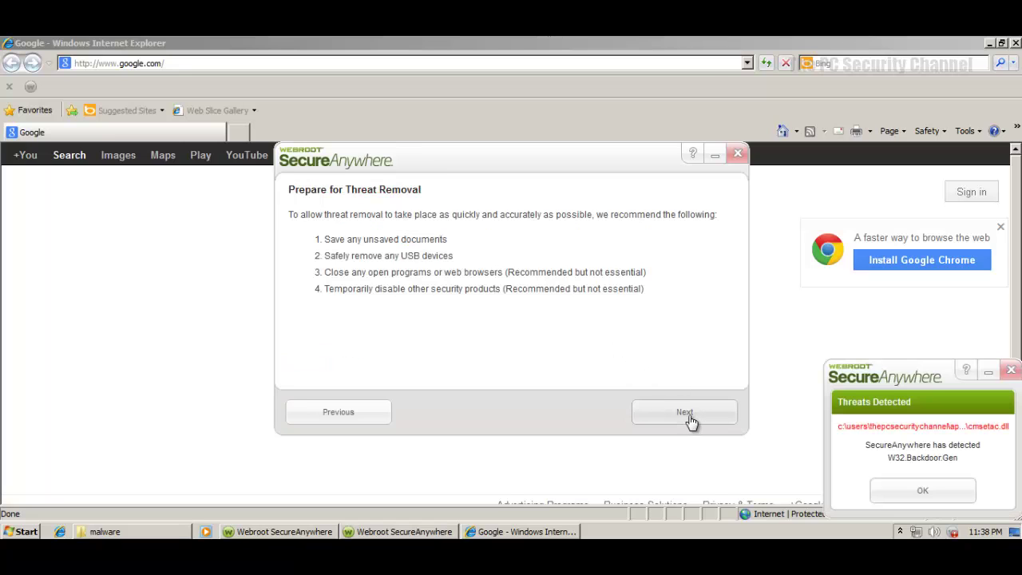
{"action": "left_click", "coordinate": [692, 421]}
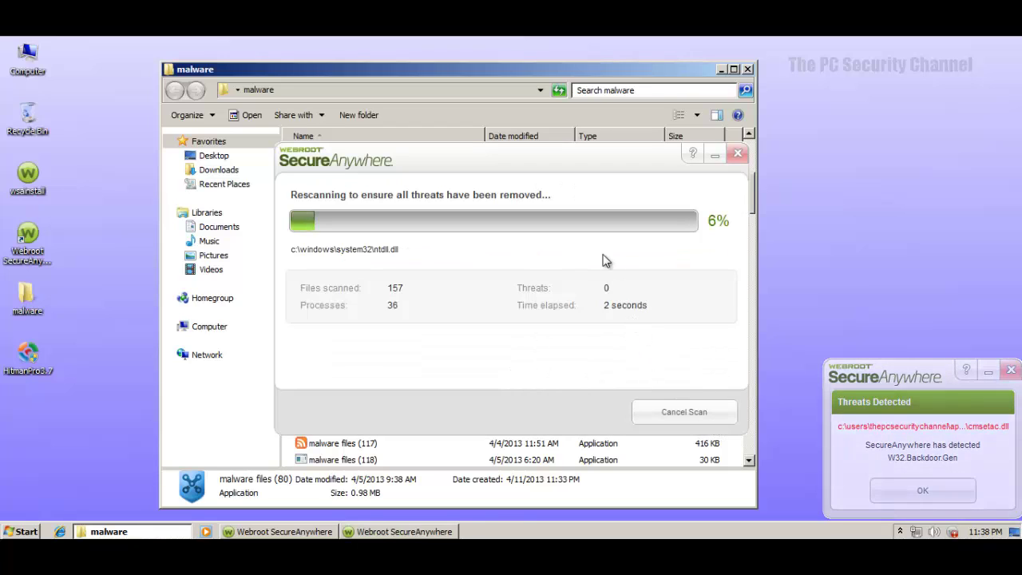
- Dismiss the SecureAnywhere threat alerts about cmsetac.dll and smss.exe
{"action": "left_click", "coordinate": [1011, 370]}
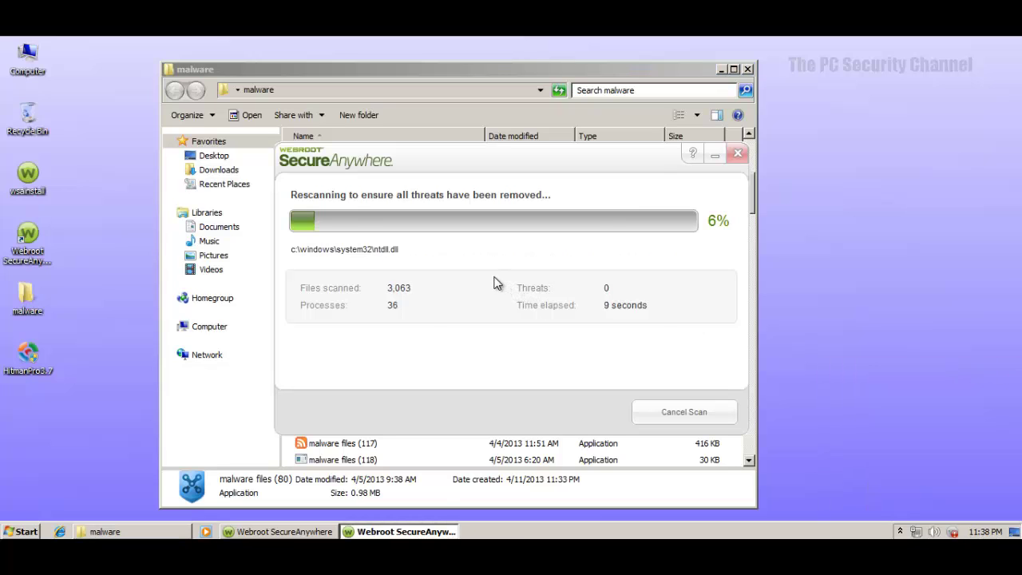
{"action": "left_click", "coordinate": [631, 336]}
{"action": "left_click_drag", "start_coordinate": [488, 165], "coordinate": [766, 99]}
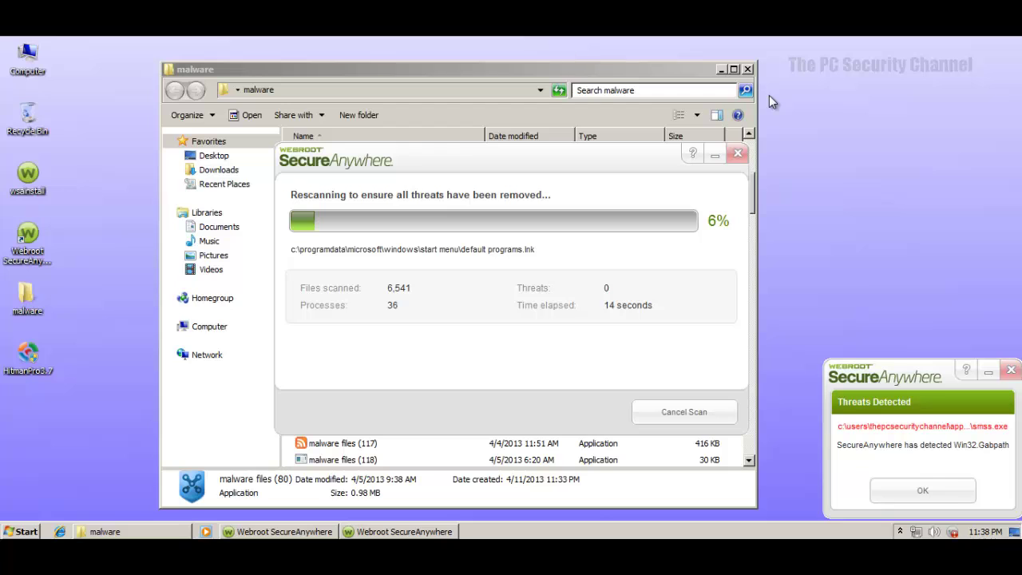
{"action": "left_click", "coordinate": [927, 488]}
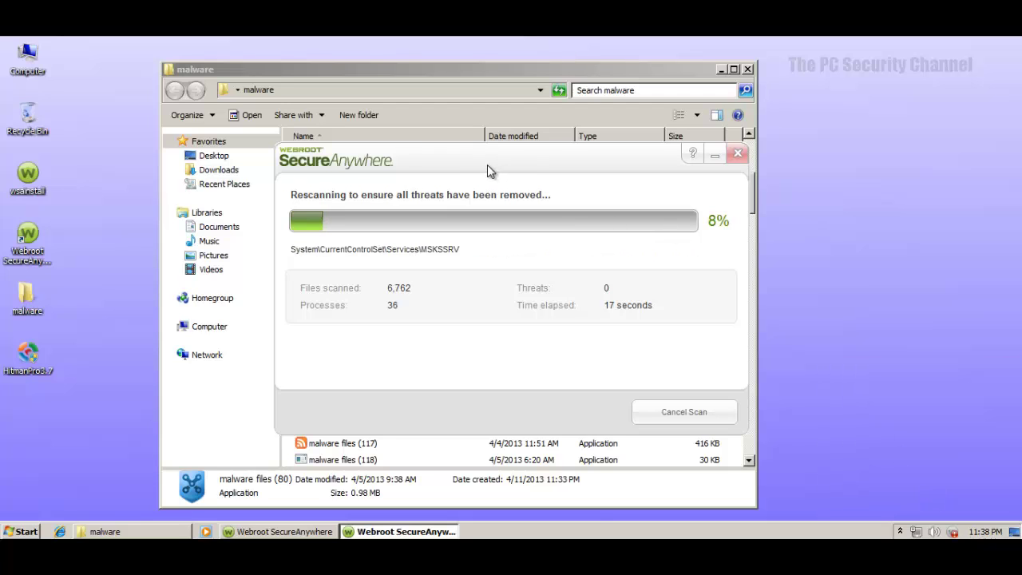
- Abort the running threat rescan and close its scan result
{"action": "left_click_drag", "start_coordinate": [487, 165], "coordinate": [682, 163]}
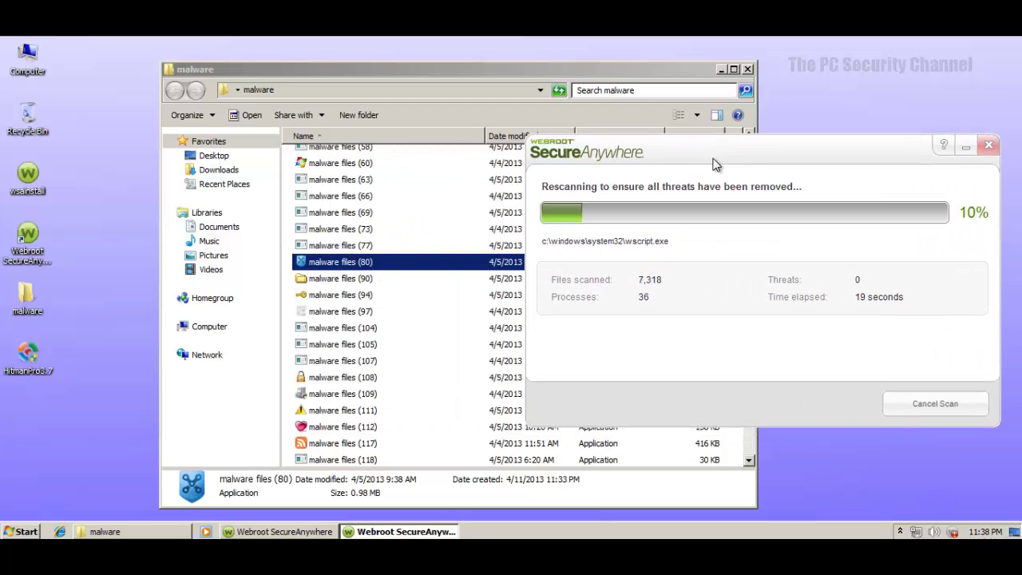
{"action": "left_click", "coordinate": [957, 404]}
{"action": "left_click", "coordinate": [562, 331]}
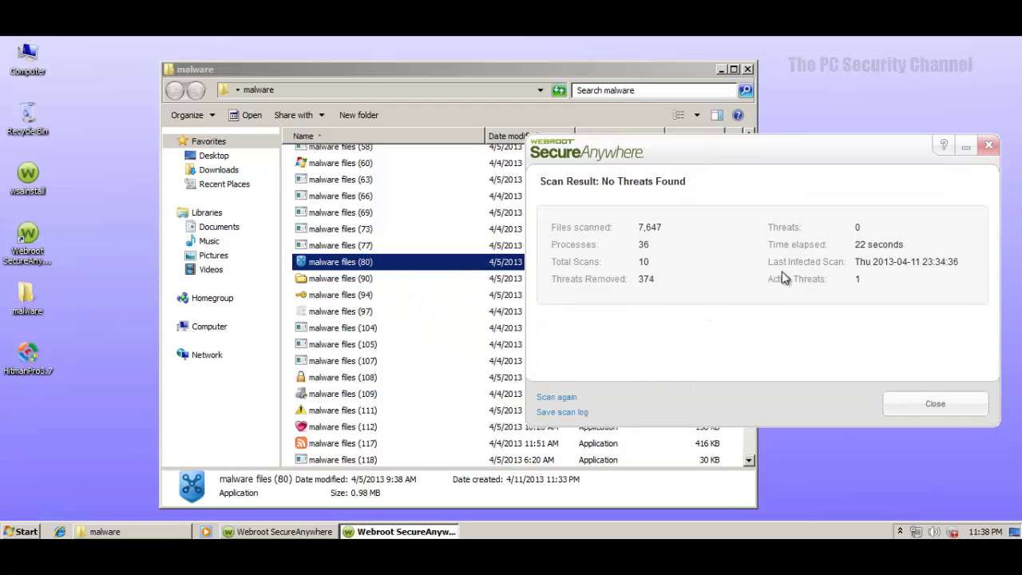
{"action": "left_click", "coordinate": [909, 403]}
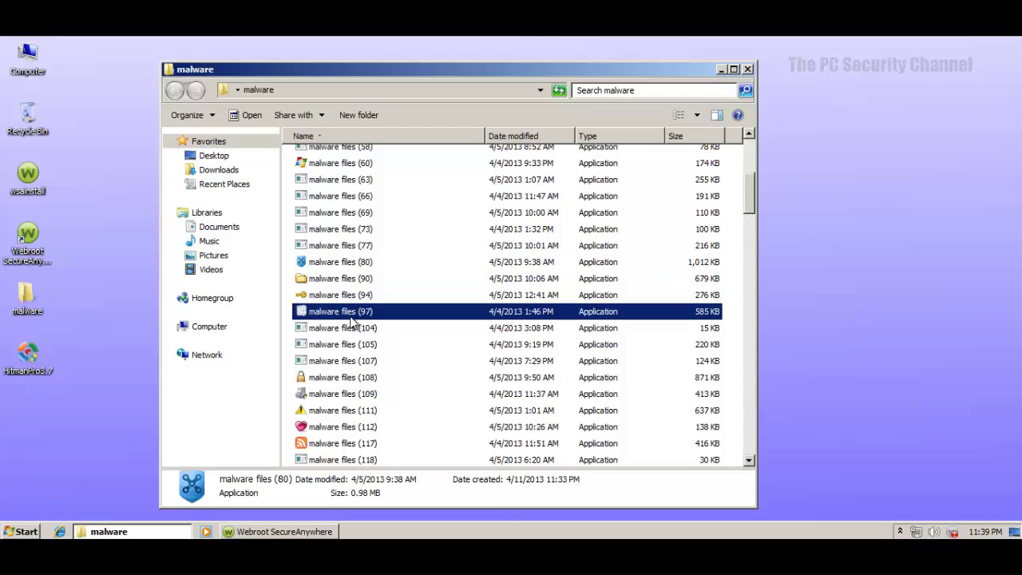
- Run malware files (97), dismiss its .NET Framework error, and run malware files (94) from the malware folder
{"action": "double_click", "coordinate": [352, 314]}
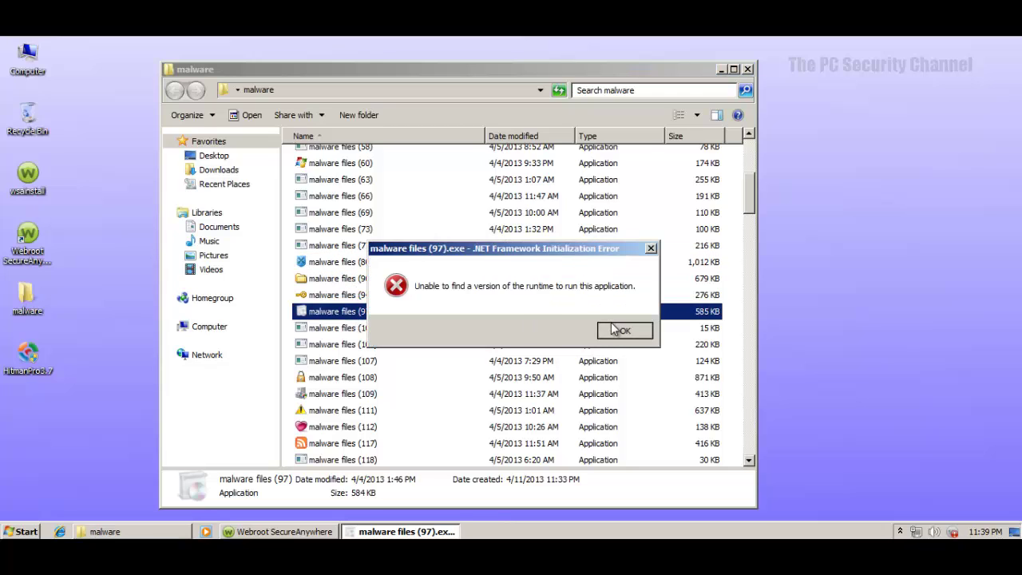
{"action": "left_click", "coordinate": [613, 327]}
{"action": "left_click", "coordinate": [338, 294]}
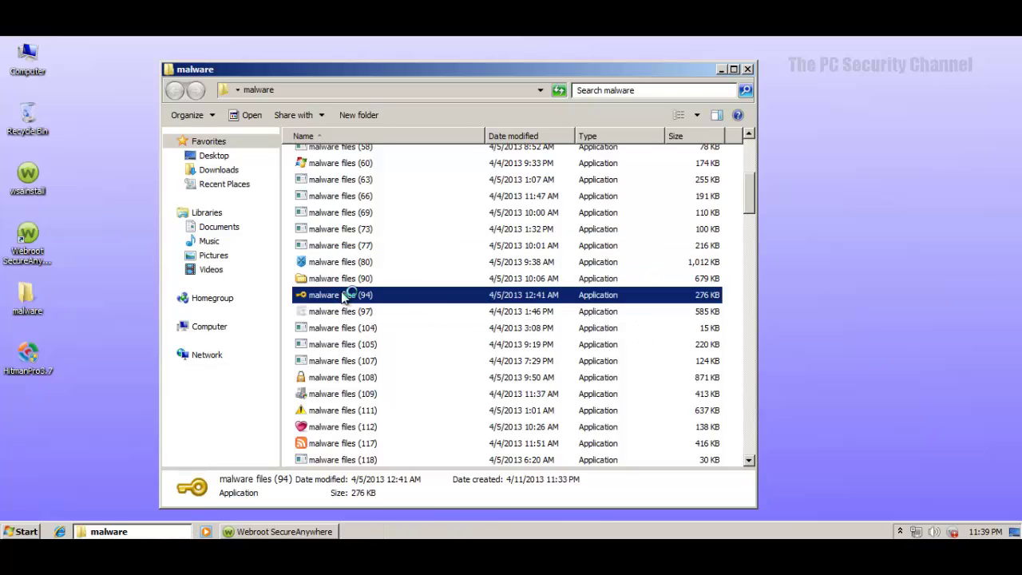
- Run the samples malware files (119), (148) and (161), and close the crashed malware files (161).exe
{"action": "left_click_drag", "start_coordinate": [745, 189], "coordinate": [739, 228]}
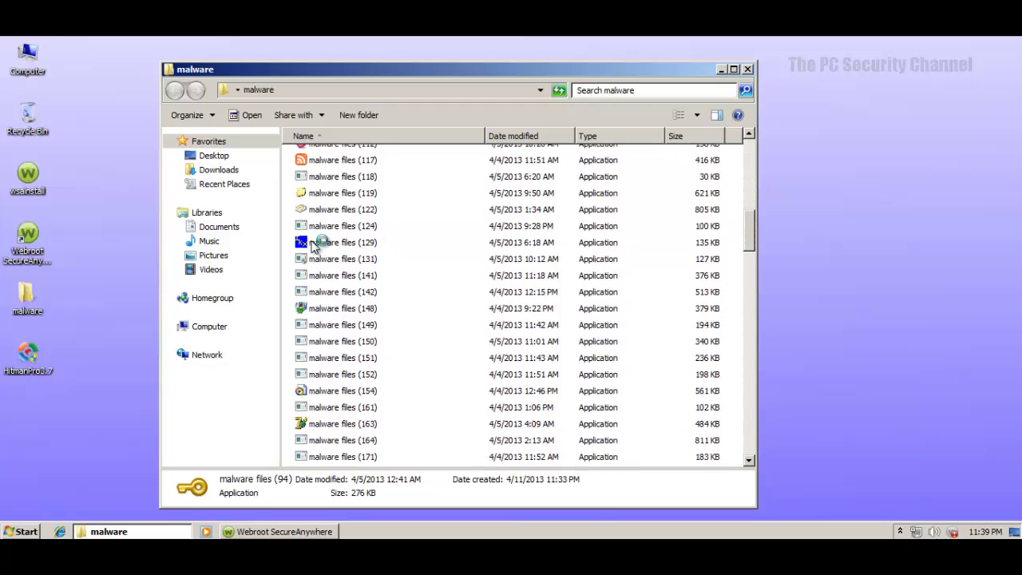
{"action": "left_click", "coordinate": [336, 195]}
{"action": "left_click", "coordinate": [336, 309]}
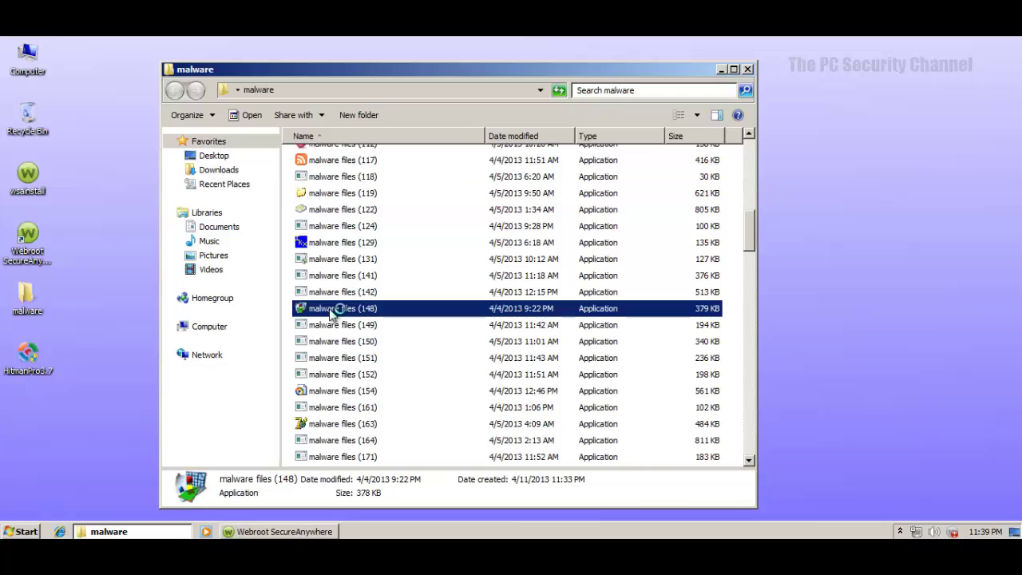
{"action": "left_click", "coordinate": [335, 391]}
{"action": "left_click", "coordinate": [337, 390]}
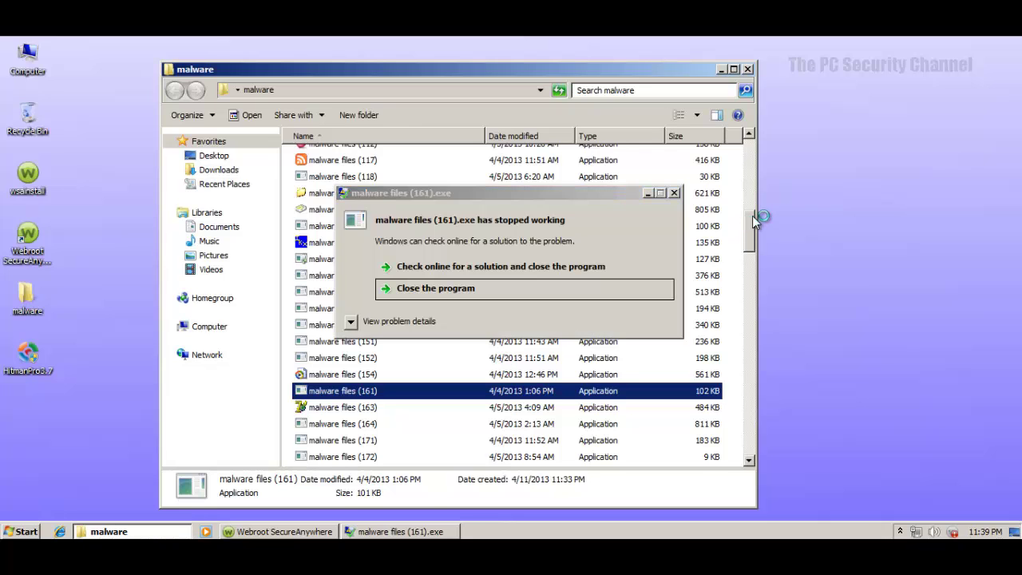
{"action": "scroll", "coordinate": [741, 228], "scroll_direction": "down", "scroll_amount": 3}
{"action": "left_click", "coordinate": [447, 292]}
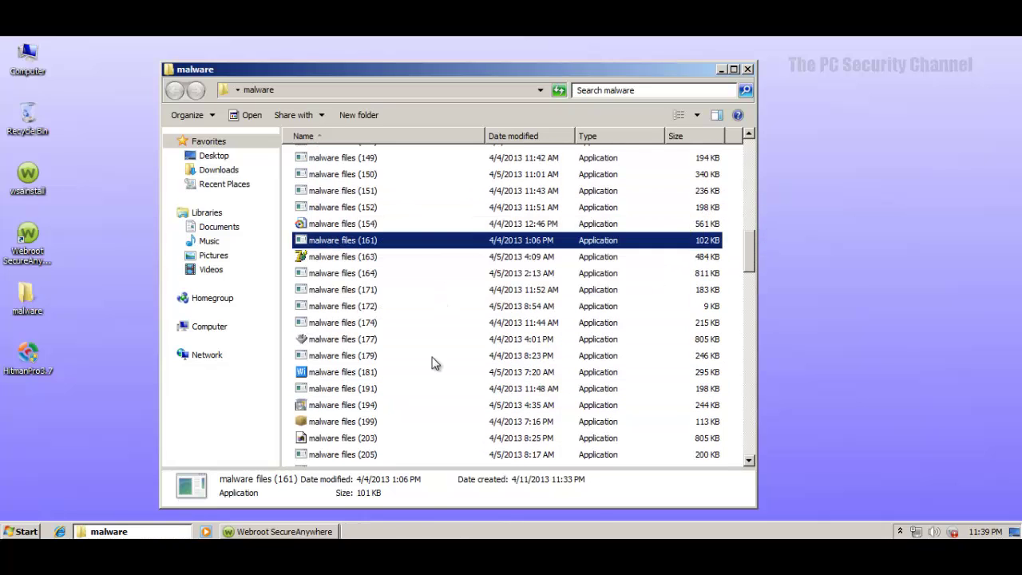
- Run the samples malware files (181) and (203), and dismiss the Visual C++ runtime error
{"action": "double_click", "coordinate": [323, 373]}
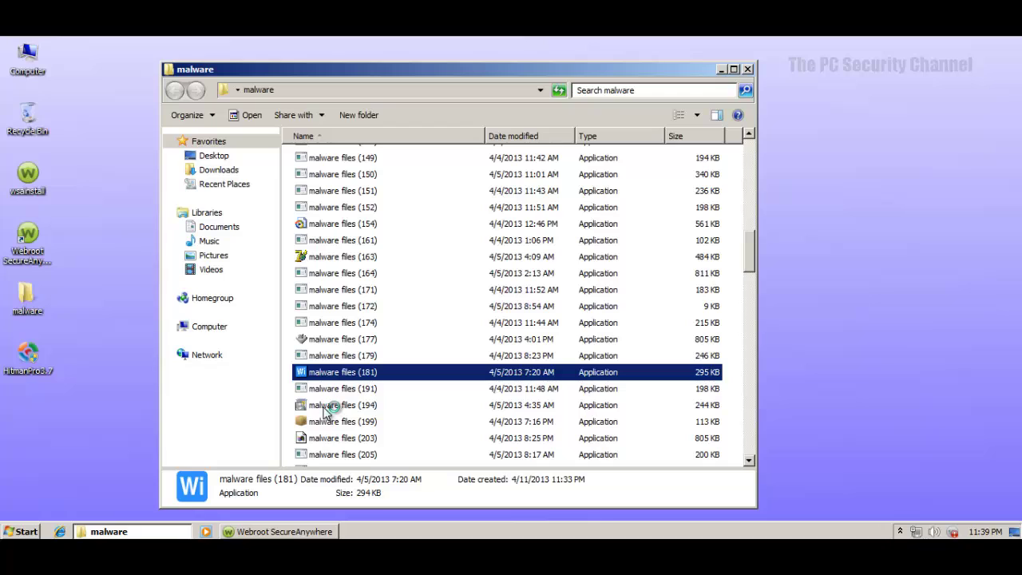
{"action": "double_click", "coordinate": [328, 438]}
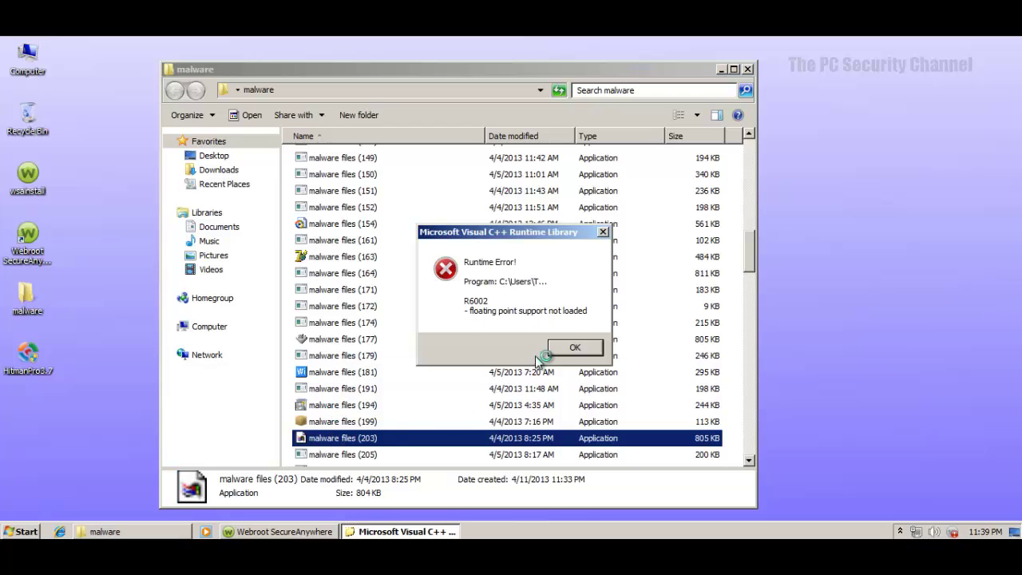
{"action": "left_click", "coordinate": [569, 348]}
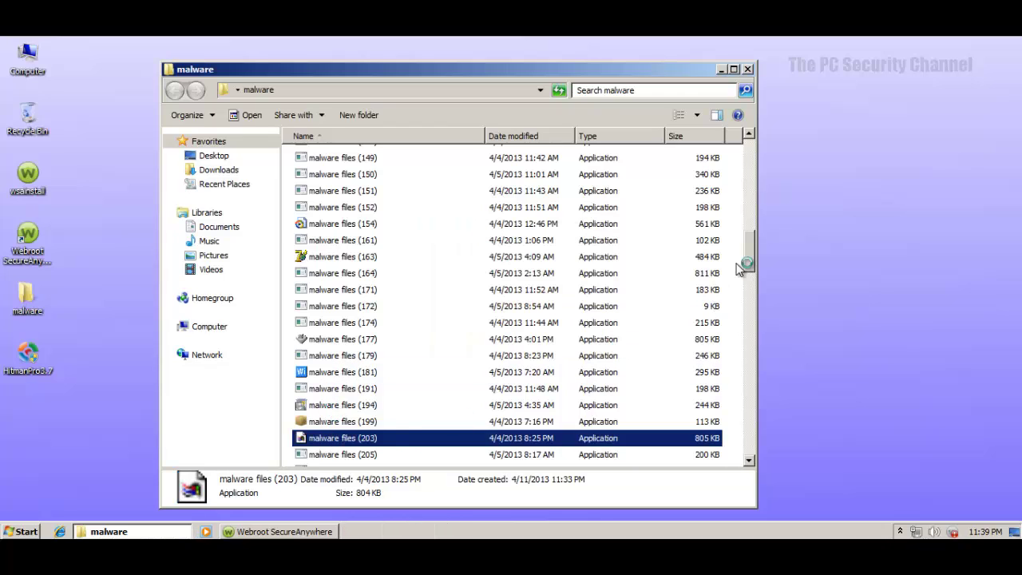
- Run the samples malware files (218) and malware files (245) from the malware folder
{"action": "left_click_drag", "start_coordinate": [749, 256], "coordinate": [746, 289]}
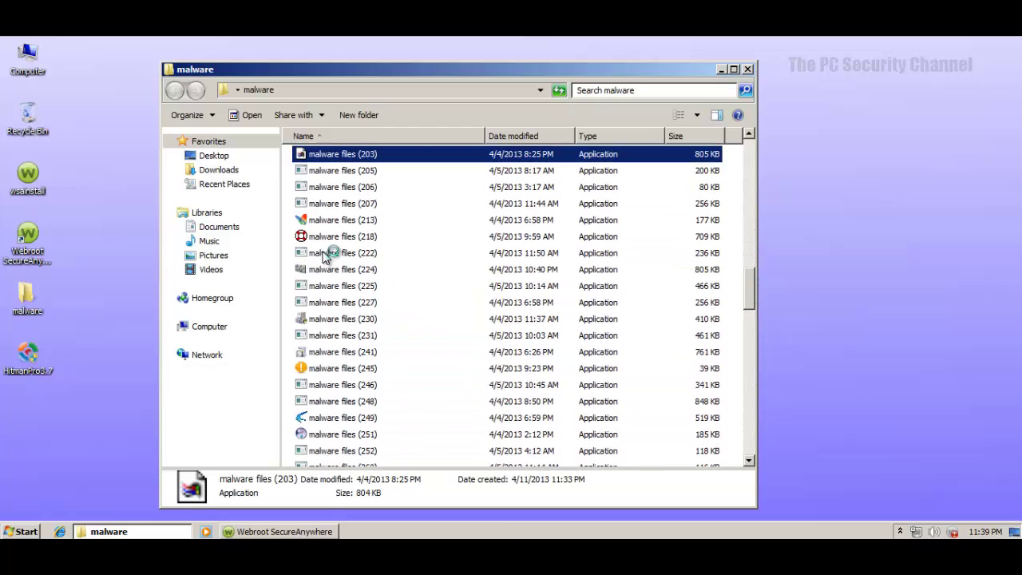
{"action": "left_click", "coordinate": [317, 240]}
{"action": "double_click", "coordinate": [308, 368]}
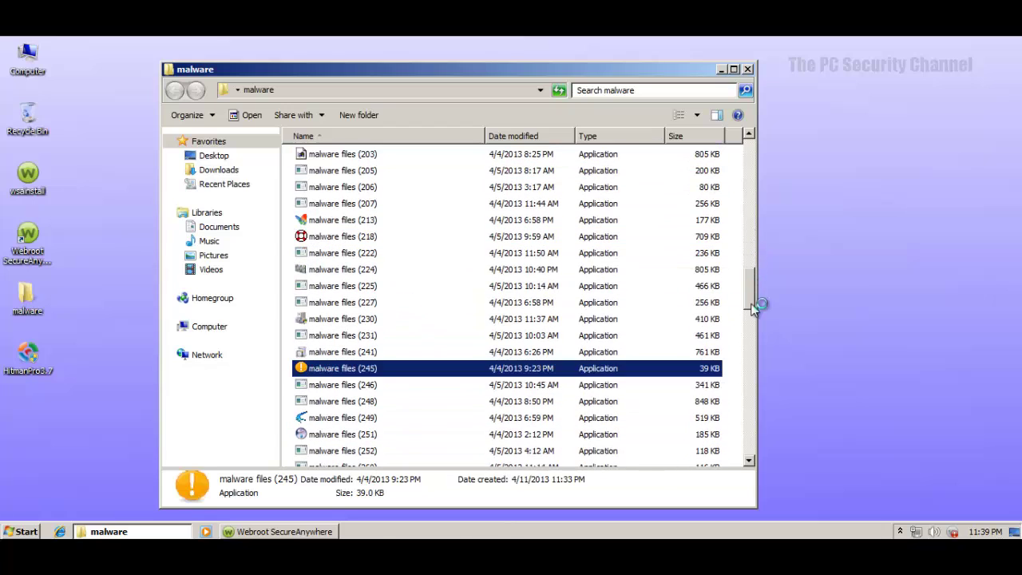
- Bring up the new SecureAnywhere detection window and carry out its threat removal
{"action": "left_click", "coordinate": [672, 410]}
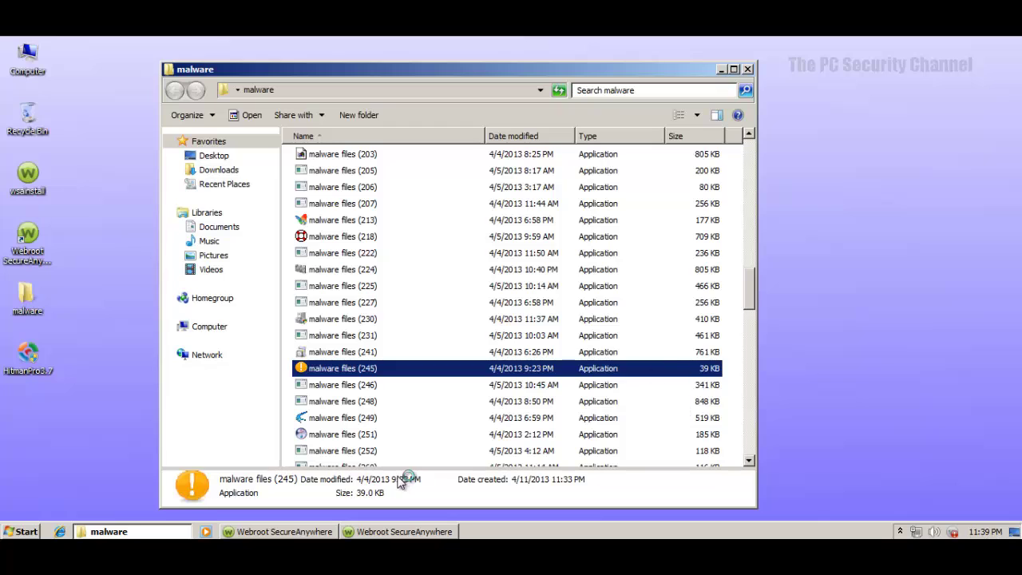
{"action": "left_click", "coordinate": [403, 531]}
{"action": "left_click", "coordinate": [671, 413]}
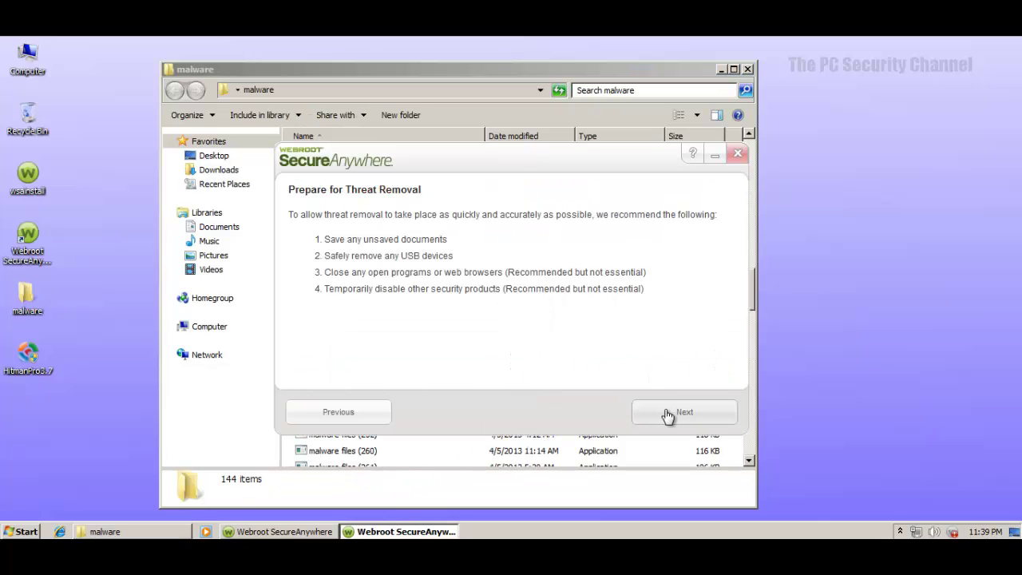
{"action": "left_click", "coordinate": [675, 418]}
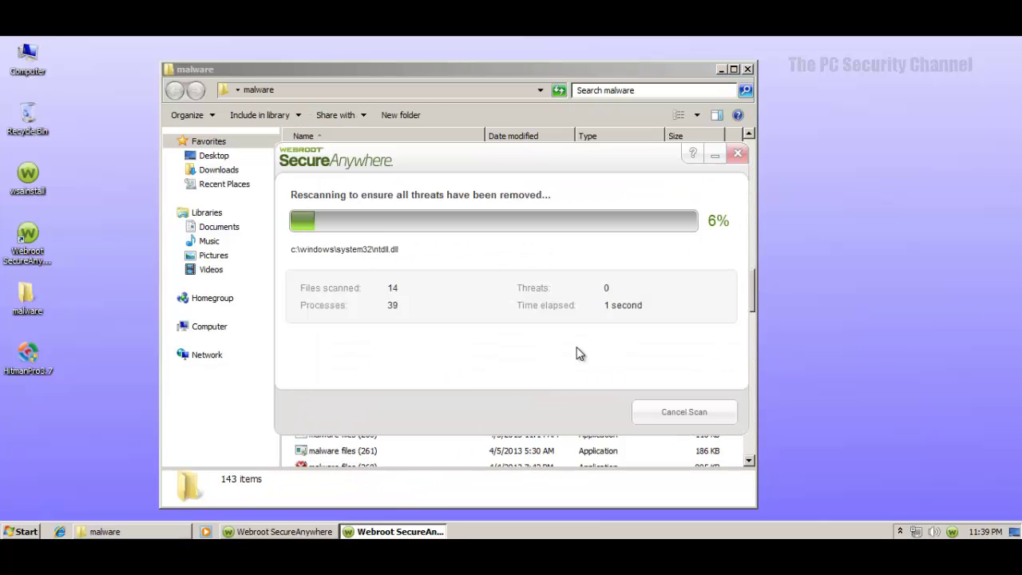
- Abort the rescan started by the latest threat removal, close its window and return to the malware folder
{"action": "left_click", "coordinate": [699, 412]}
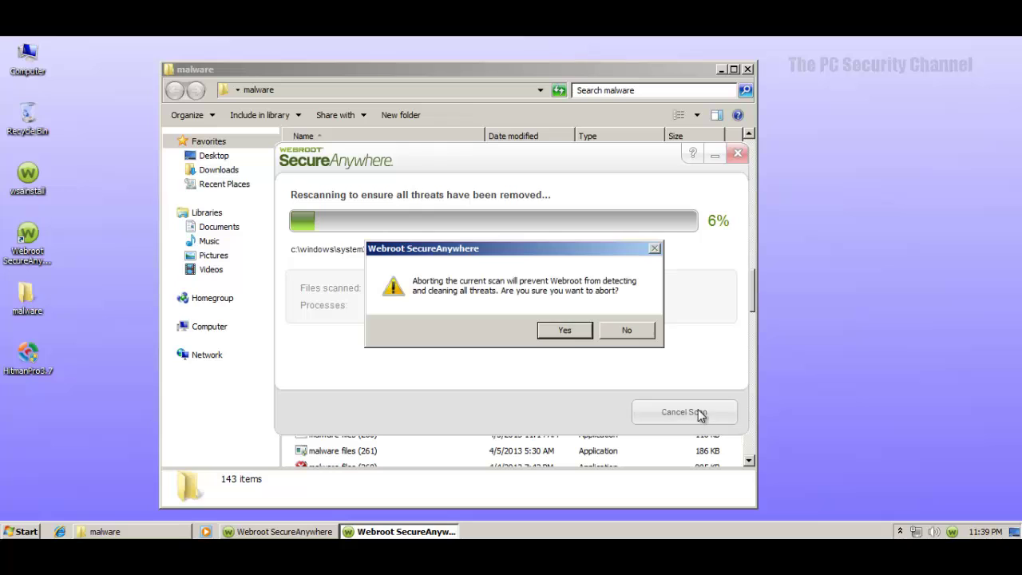
{"action": "left_click", "coordinate": [566, 330]}
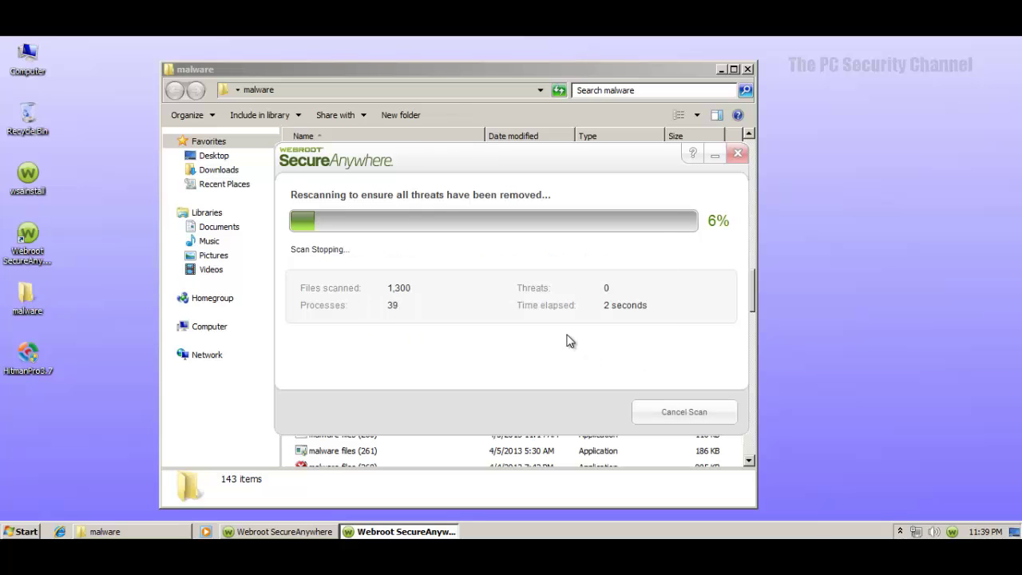
{"action": "left_click", "coordinate": [738, 154]}
{"action": "left_click", "coordinate": [313, 531]}
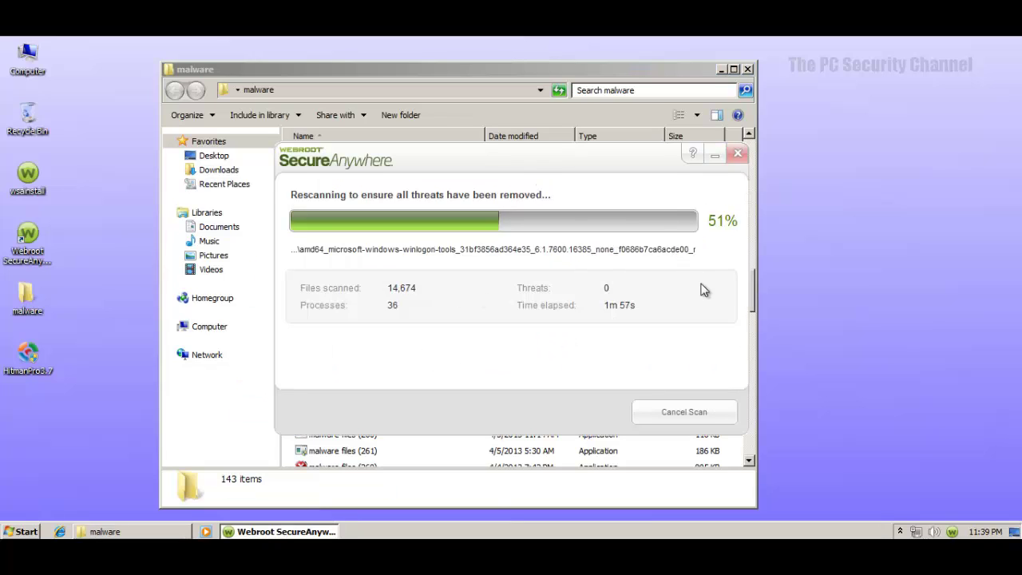
{"action": "left_click", "coordinate": [401, 435]}
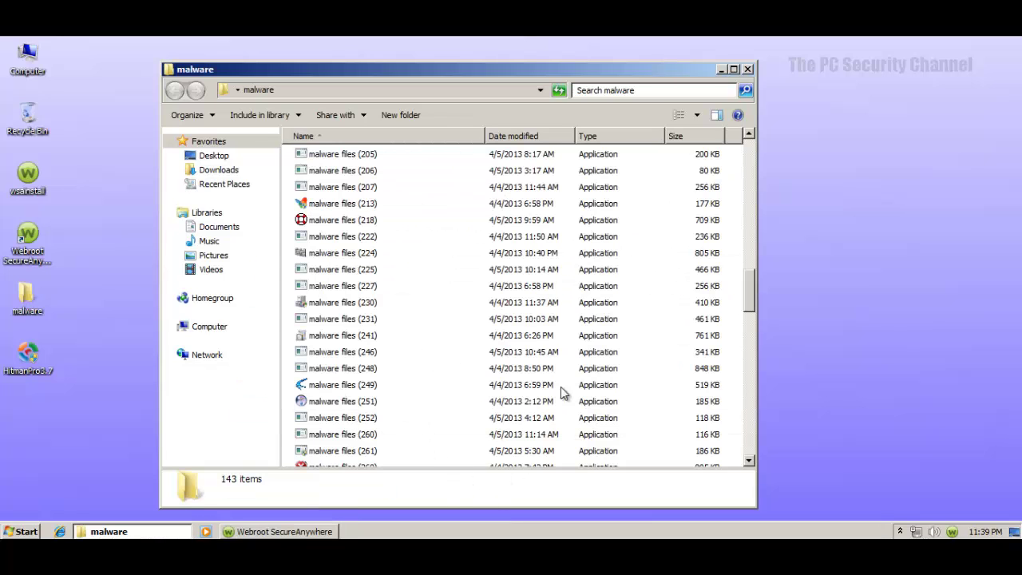
- Run the samples malware files (295) and malware files (302) from the malware folder
{"action": "left_click_drag", "start_coordinate": [752, 284], "coordinate": [737, 337]}
{"action": "left_click", "coordinate": [363, 285]}
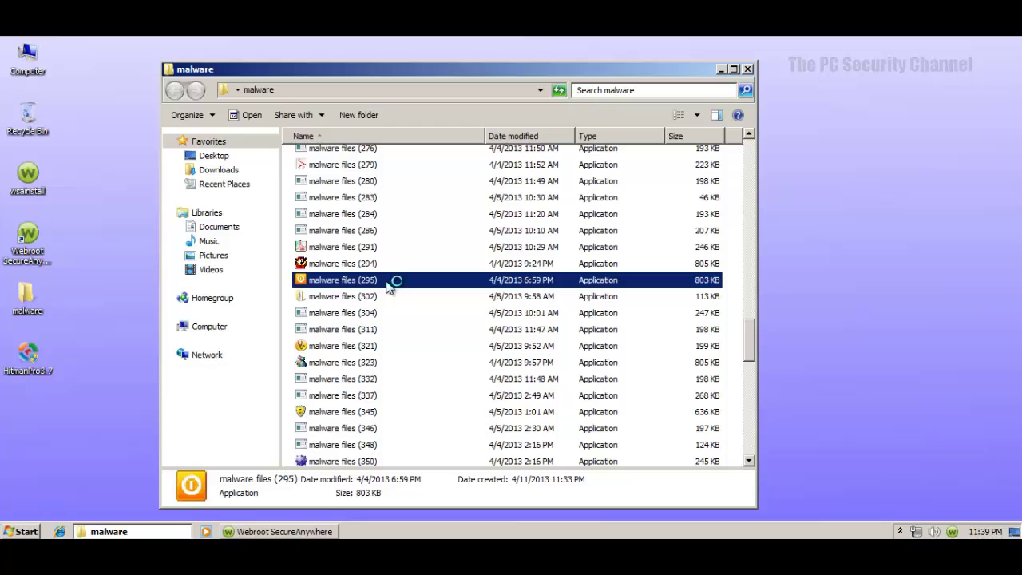
{"action": "left_click", "coordinate": [361, 300]}
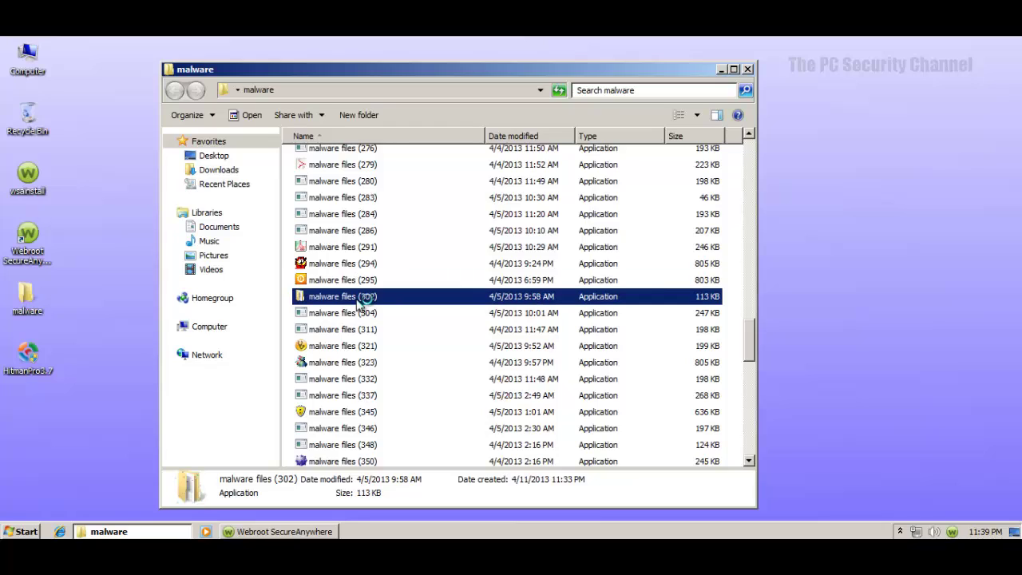
- Run malware files (321) and (345), allowing Registry Editor Utility to make changes and closing the crashed Outlook Express Migration program
{"action": "left_click", "coordinate": [338, 346]}
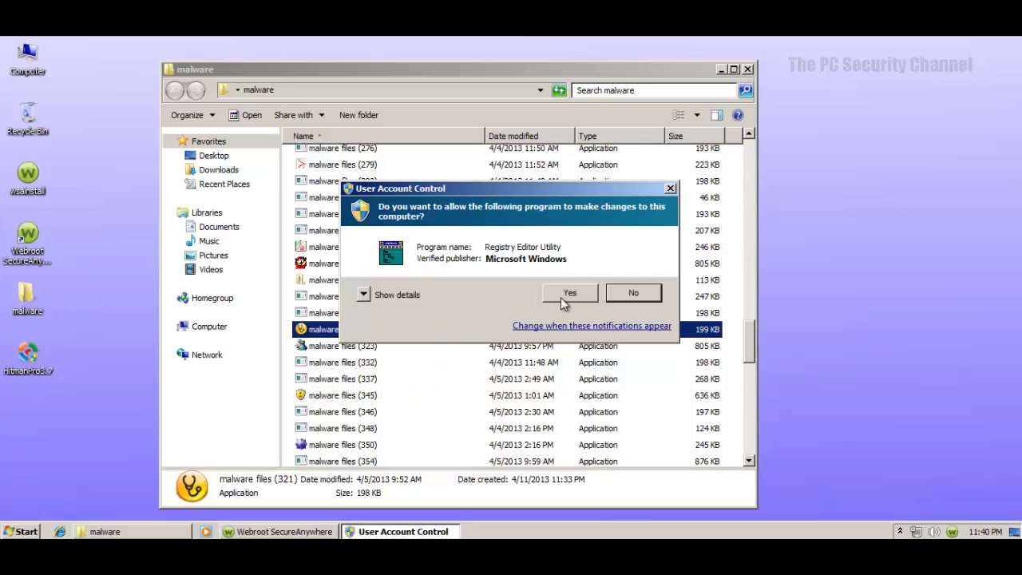
{"action": "left_click", "coordinate": [563, 296]}
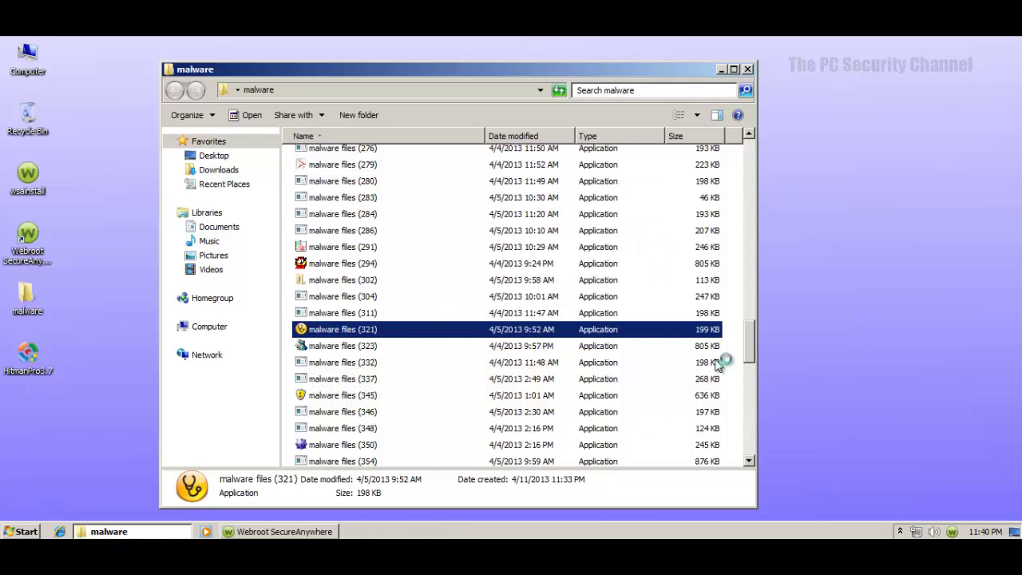
{"action": "left_click", "coordinate": [328, 398]}
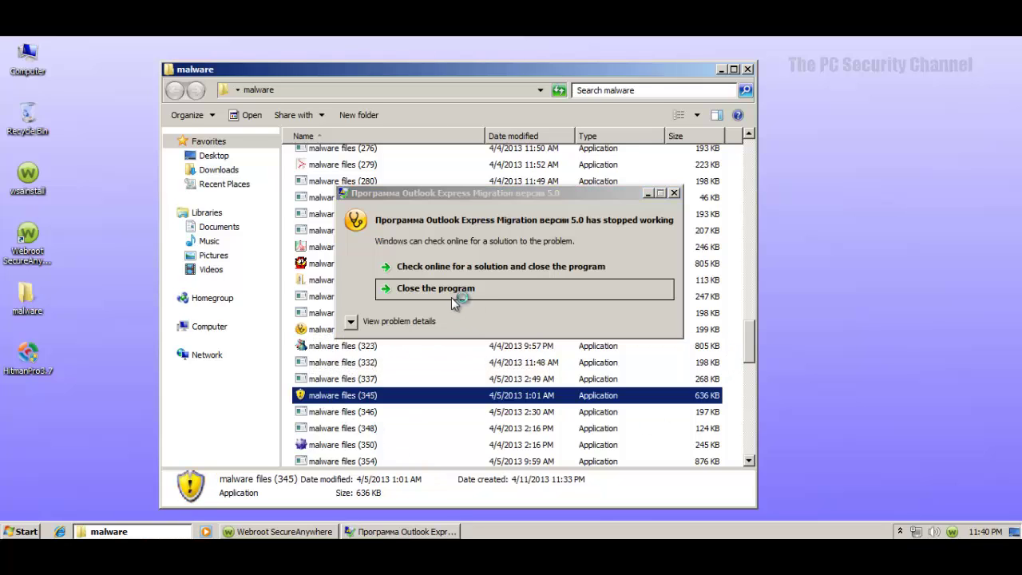
{"action": "left_click", "coordinate": [452, 293]}
- Run the samples malware files (456) and (480), and close the malware folder
{"action": "left_click_drag", "start_coordinate": [751, 339], "coordinate": [759, 413]}
{"action": "left_click", "coordinate": [365, 346]}
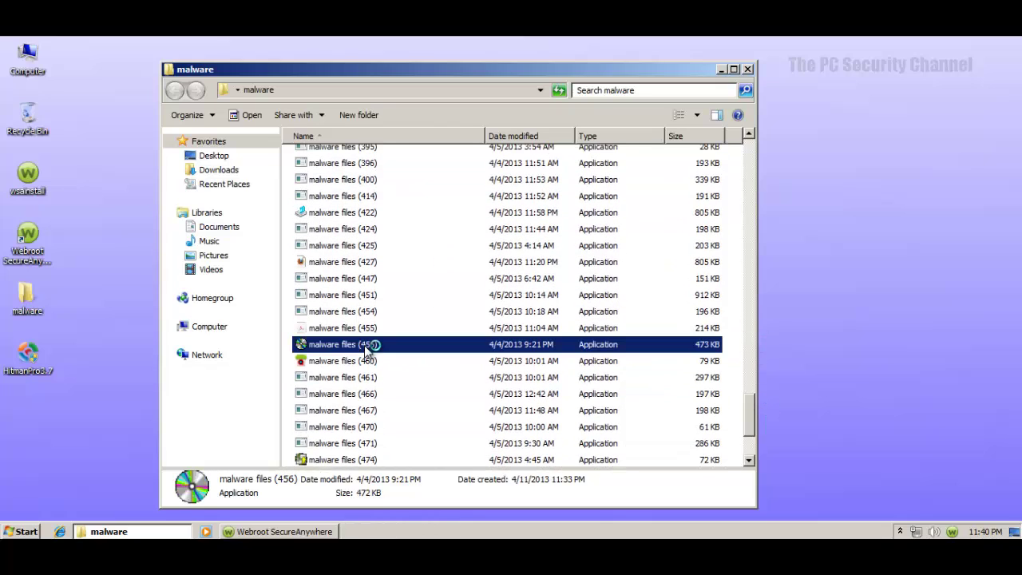
{"action": "scroll", "coordinate": [687, 415], "scroll_direction": "down", "scroll_amount": 3}
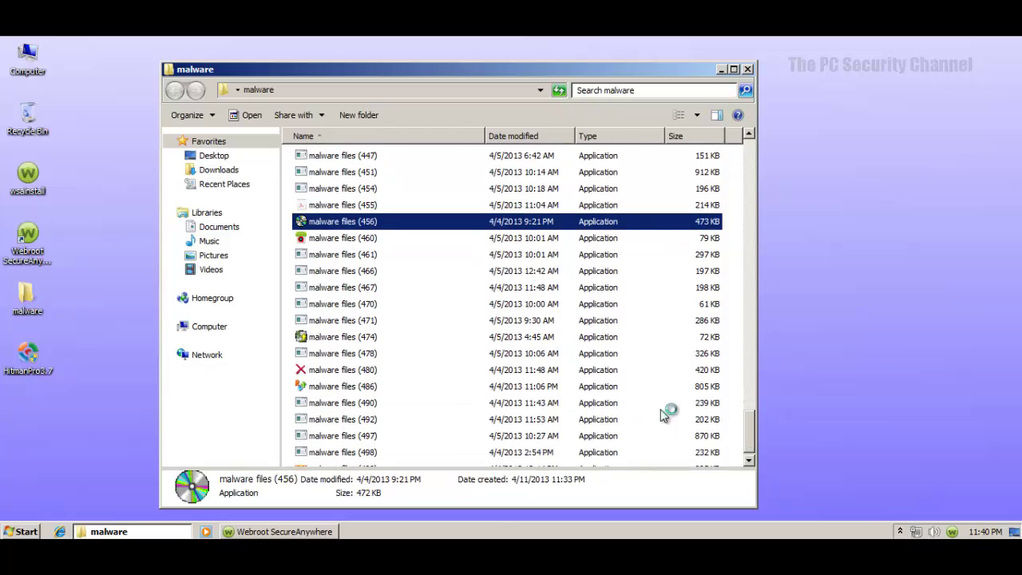
{"action": "left_click", "coordinate": [328, 371]}
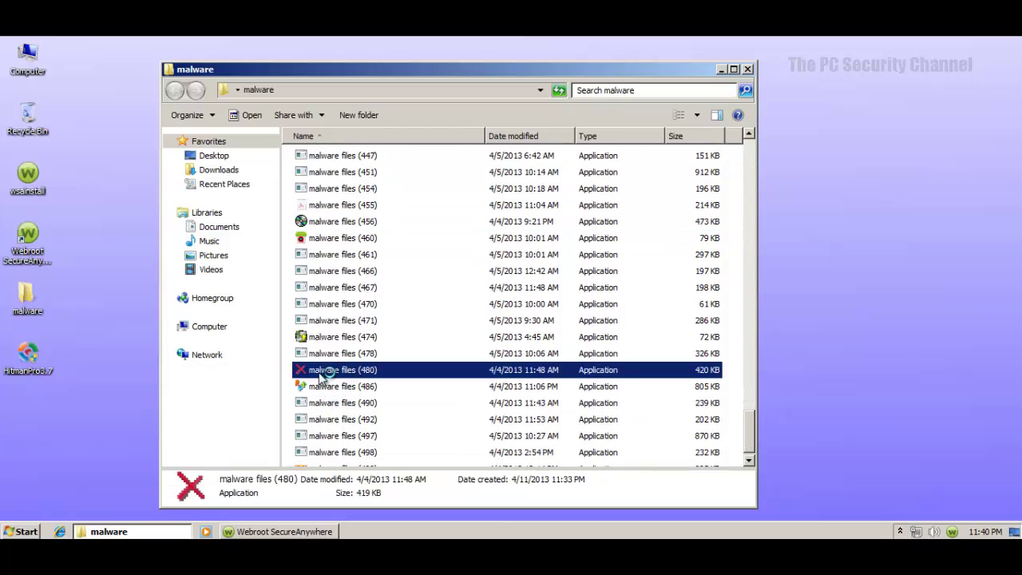
{"action": "scroll", "coordinate": [359, 388], "scroll_direction": "down", "scroll_amount": 1}
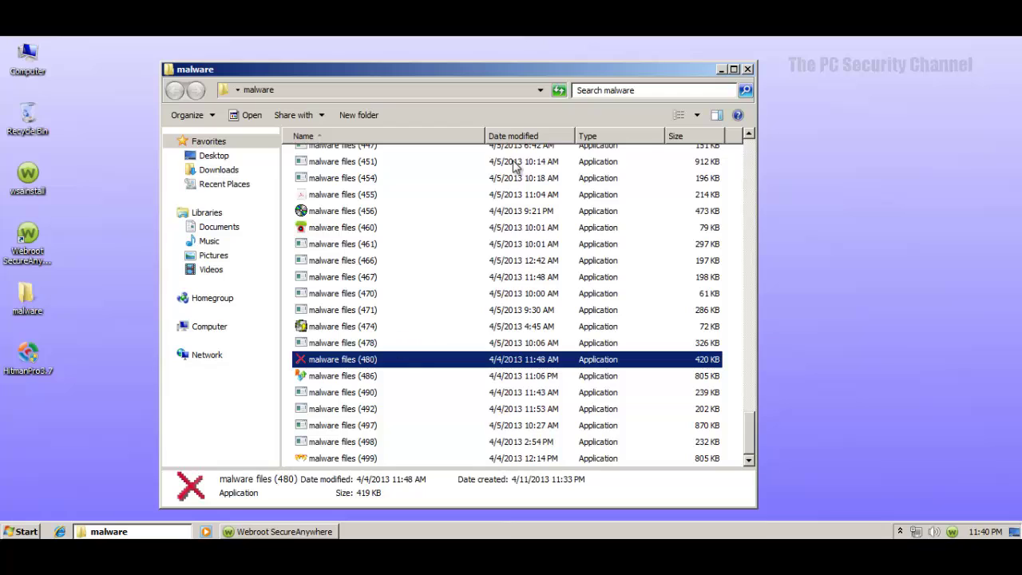
{"action": "left_click", "coordinate": [747, 70]}
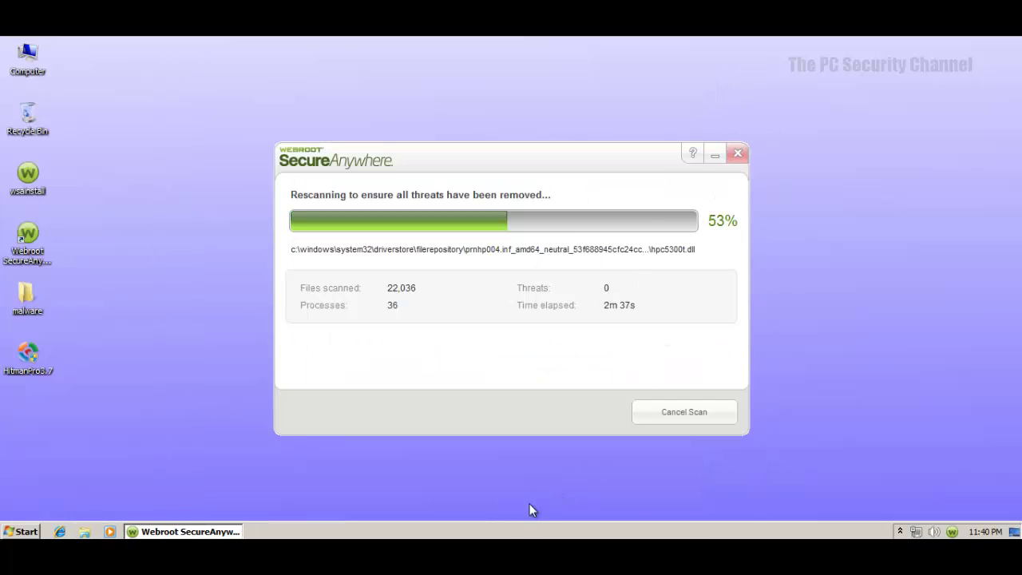
- Open Windows Task Manager to view the running processes
{"action": "right_click", "coordinate": [523, 531]}
{"action": "left_click", "coordinate": [540, 484]}
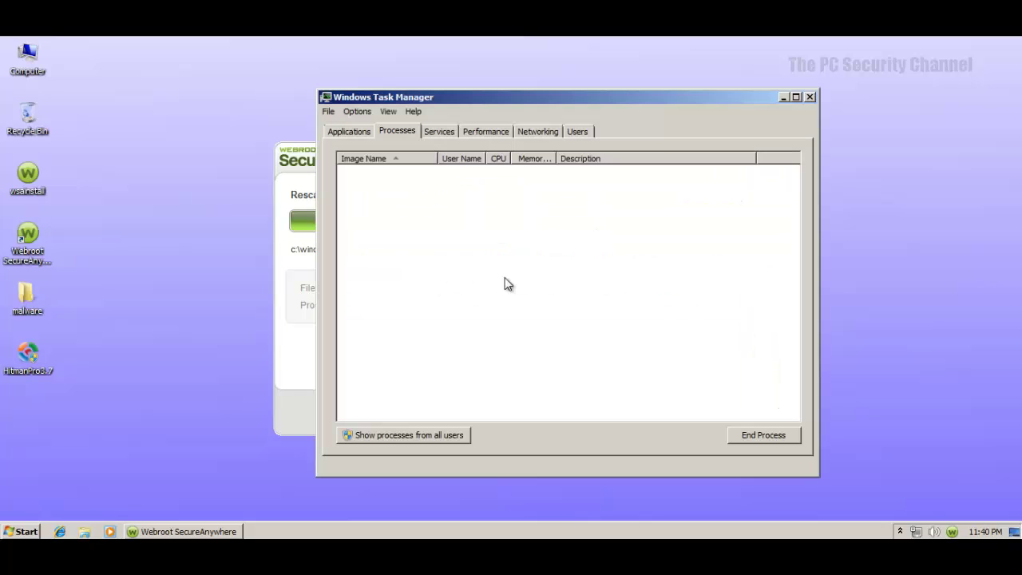
- Show the processes from all users in Task Manager and bring its window in front of the running rescan
{"action": "left_click", "coordinate": [398, 435]}
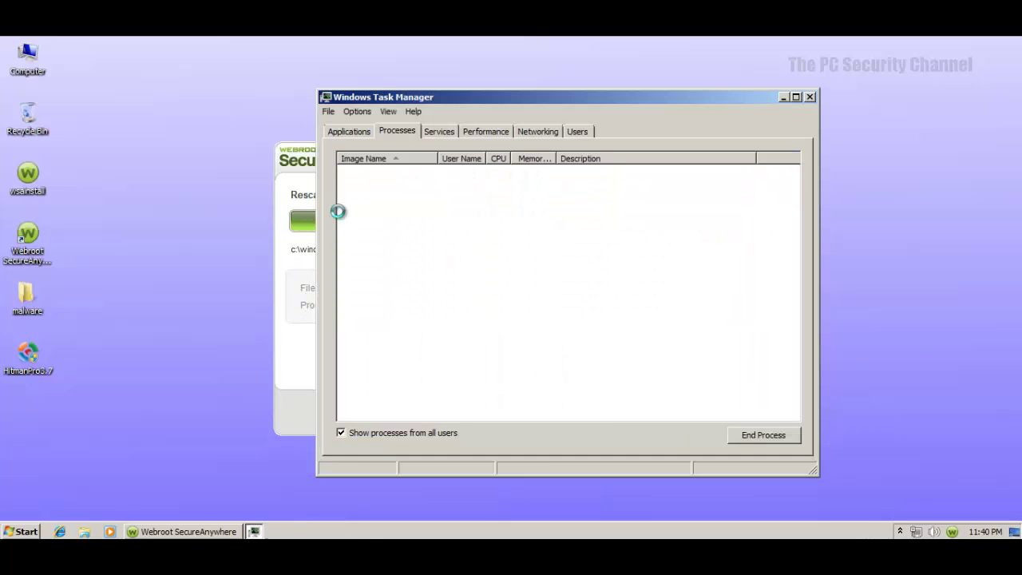
{"action": "left_click", "coordinate": [292, 178]}
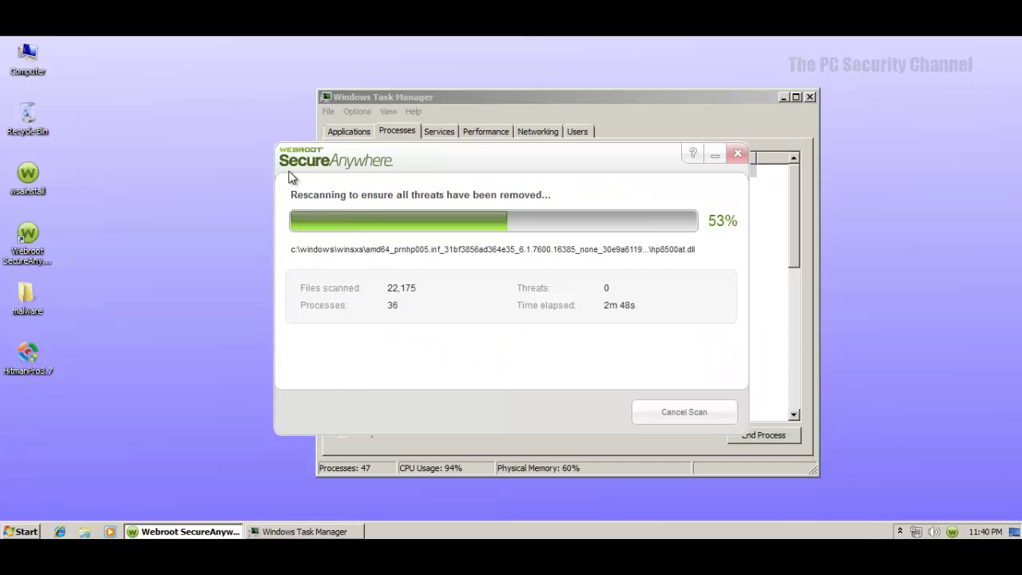
{"action": "left_click", "coordinate": [754, 123]}
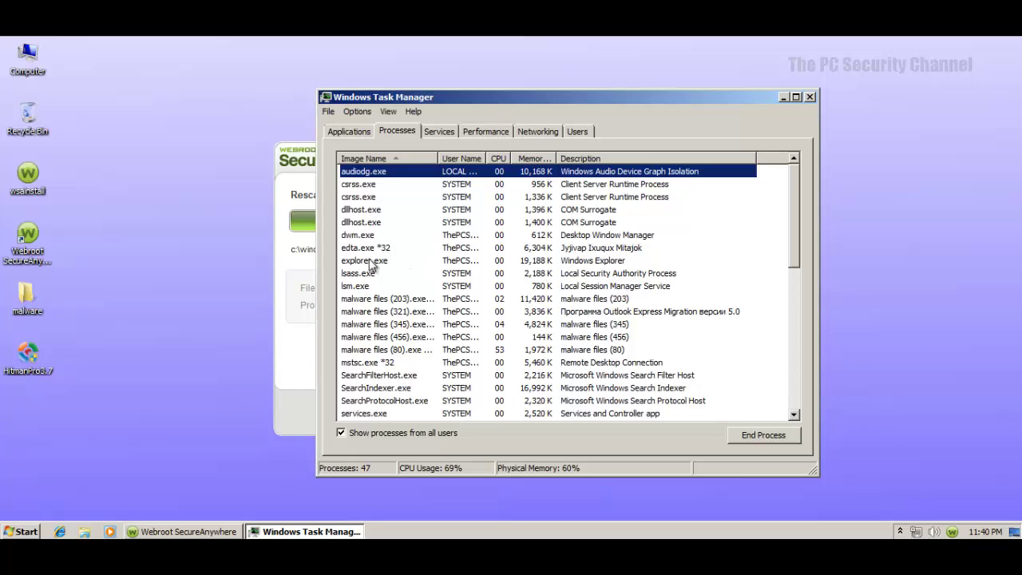
- Examine the malware sample entries in the full process list and close Task Manager
{"action": "scroll", "coordinate": [437, 298], "scroll_direction": "down", "scroll_amount": 1}
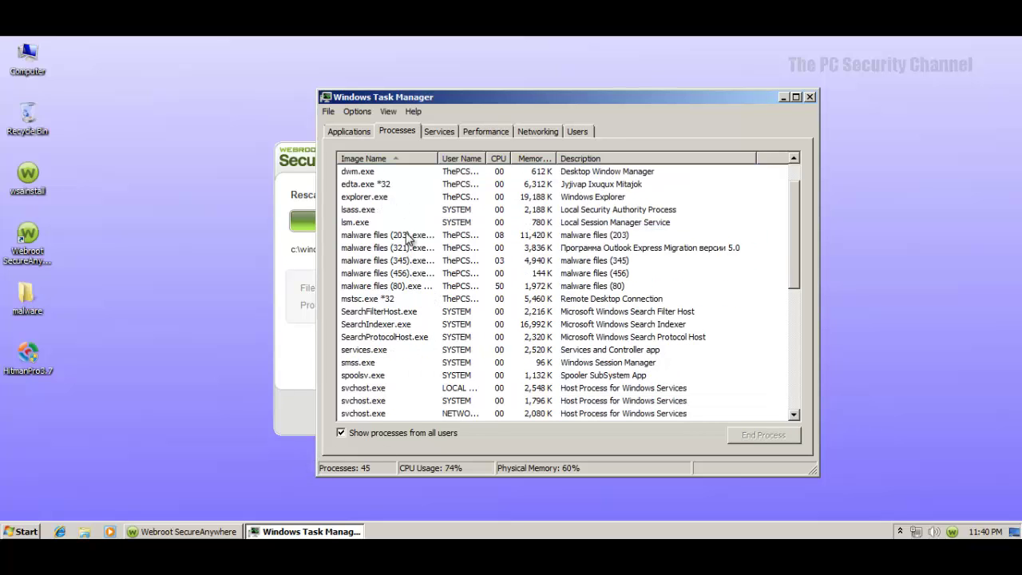
{"action": "left_click", "coordinate": [408, 237]}
{"action": "left_click", "coordinate": [406, 248]}
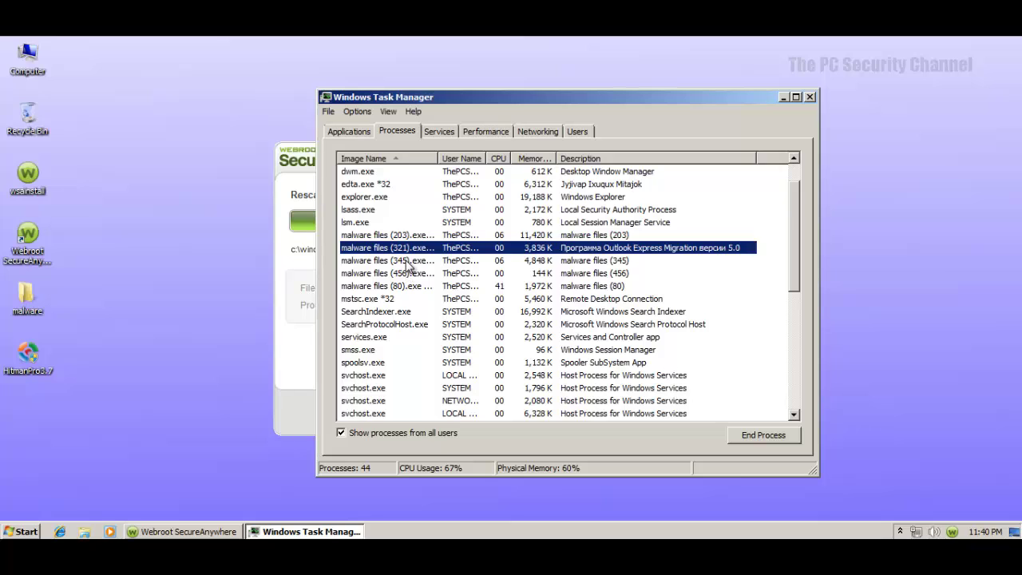
{"action": "left_click", "coordinate": [409, 262]}
{"action": "left_click", "coordinate": [408, 273]}
{"action": "left_click", "coordinate": [414, 286]}
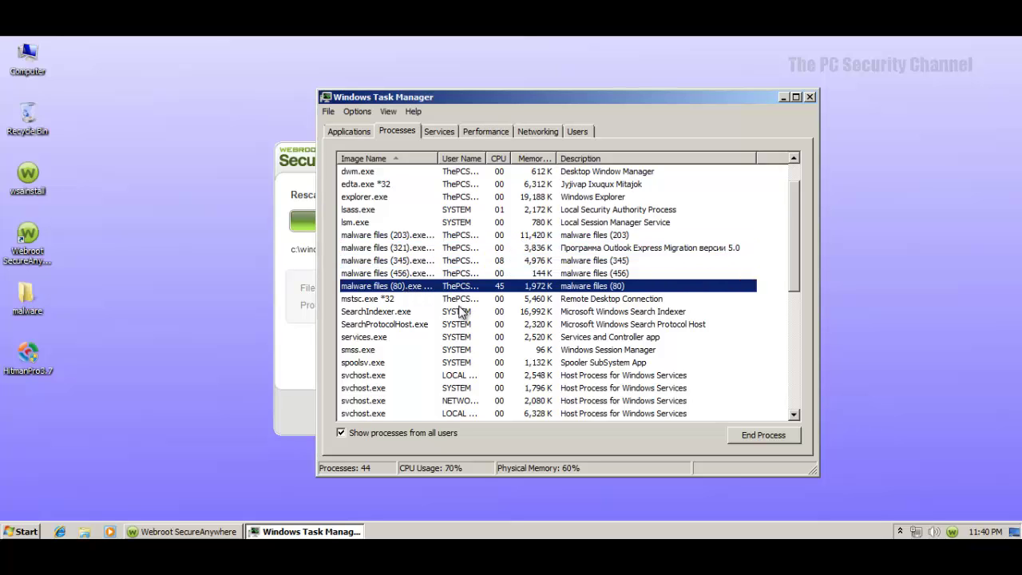
{"action": "scroll", "coordinate": [459, 311], "scroll_direction": "down", "scroll_amount": 8}
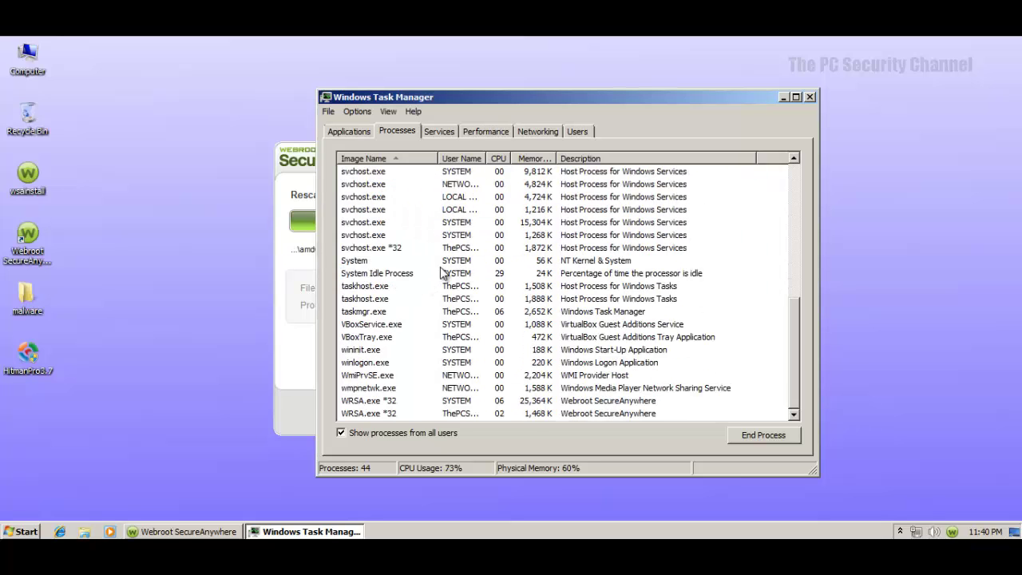
{"action": "scroll", "coordinate": [443, 273], "scroll_direction": "up", "scroll_amount": 8}
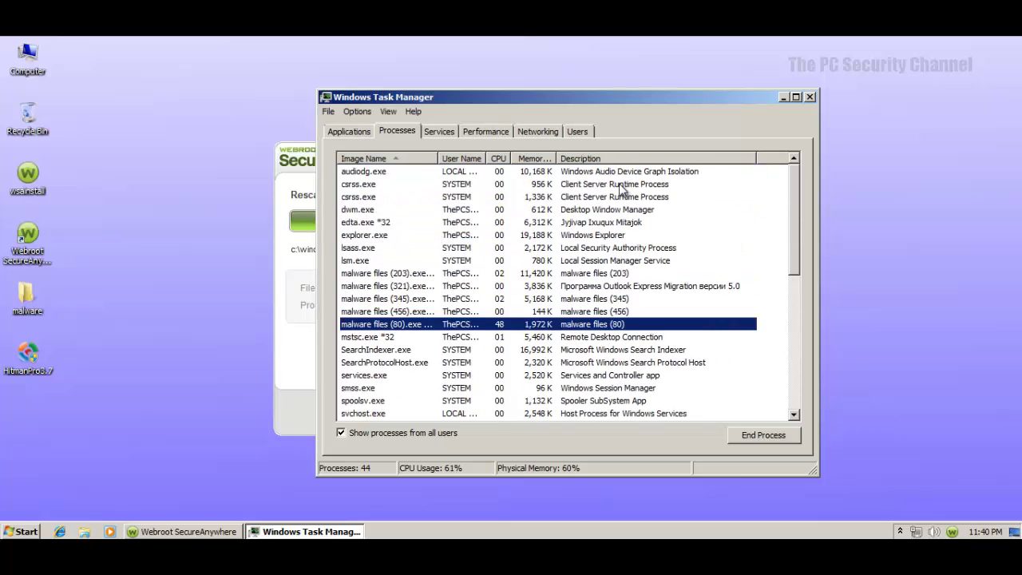
{"action": "left_click", "coordinate": [809, 97]}
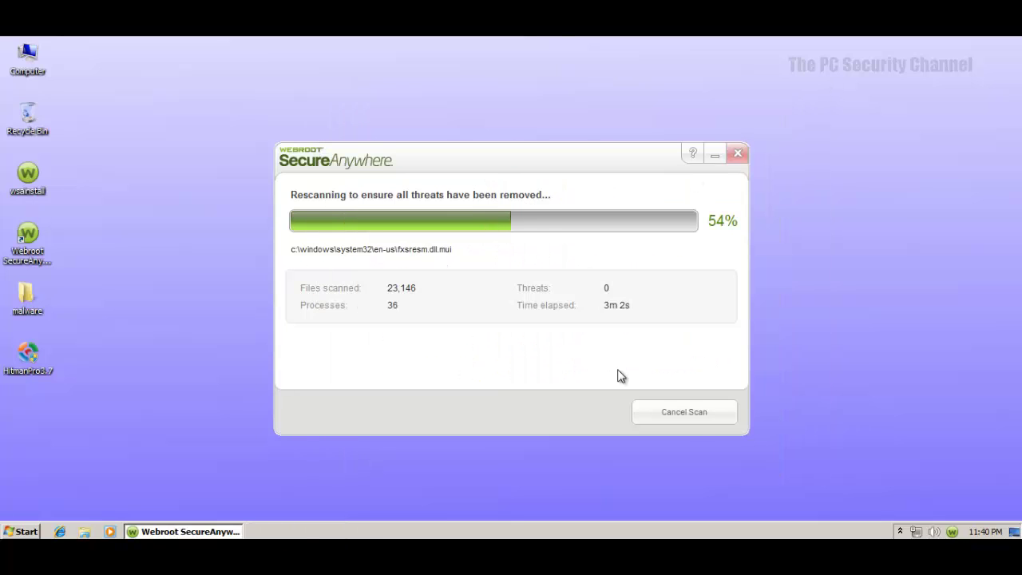
- Cancel the running SecureAnywhere rescan and close its scan result
{"action": "left_click", "coordinate": [693, 420]}
{"action": "left_click", "coordinate": [546, 331]}
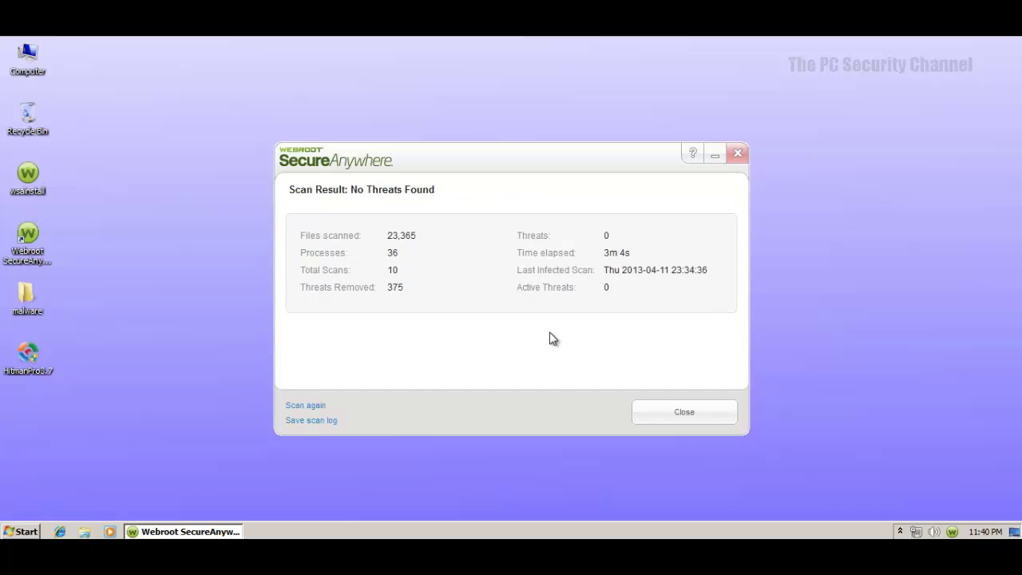
{"action": "left_click", "coordinate": [694, 415]}
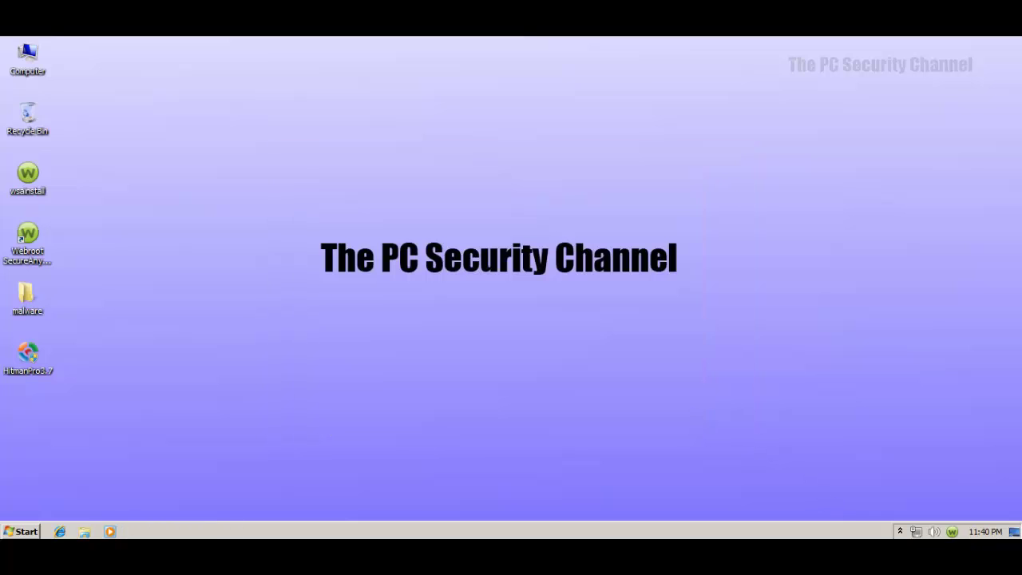
- Reopen SecureAnywhere, run a new scan of the computer from PC Security, and close the scan result
{"action": "double_click", "coordinate": [953, 533]}
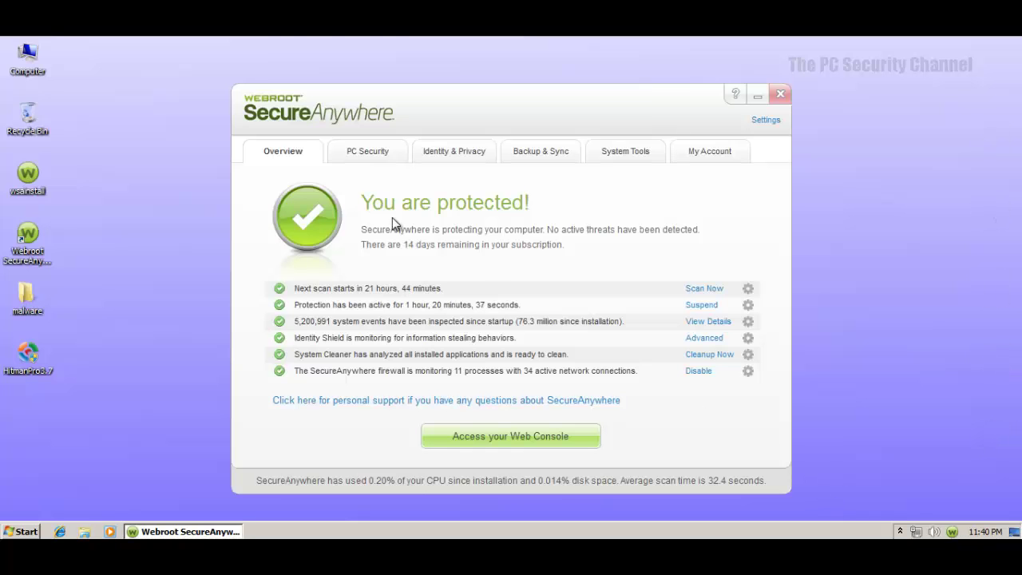
{"action": "left_click", "coordinate": [379, 158]}
{"action": "left_click", "coordinate": [440, 199]}
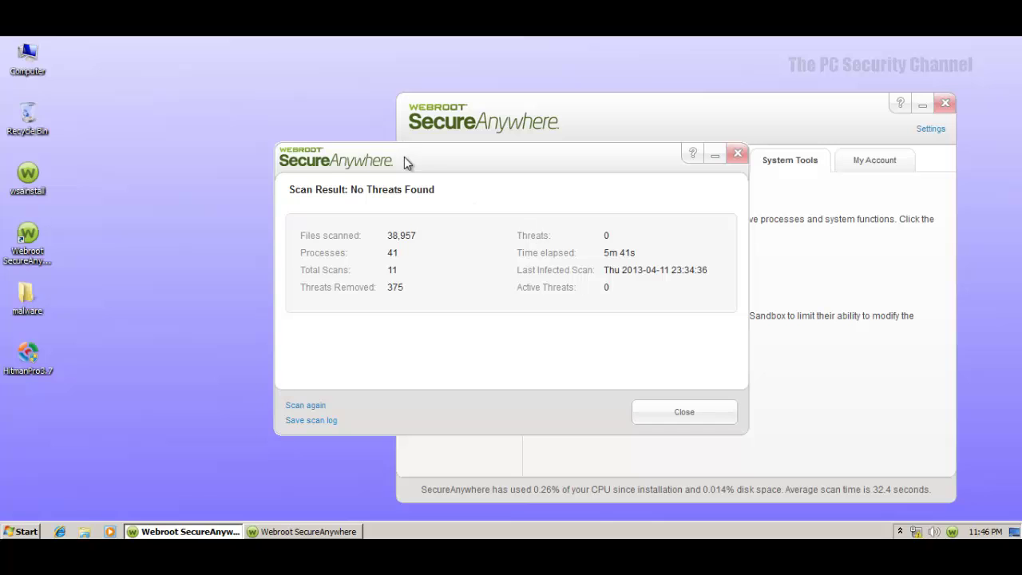
{"action": "left_click_drag", "start_coordinate": [404, 162], "coordinate": [349, 163]}
{"action": "left_click", "coordinate": [666, 418]}
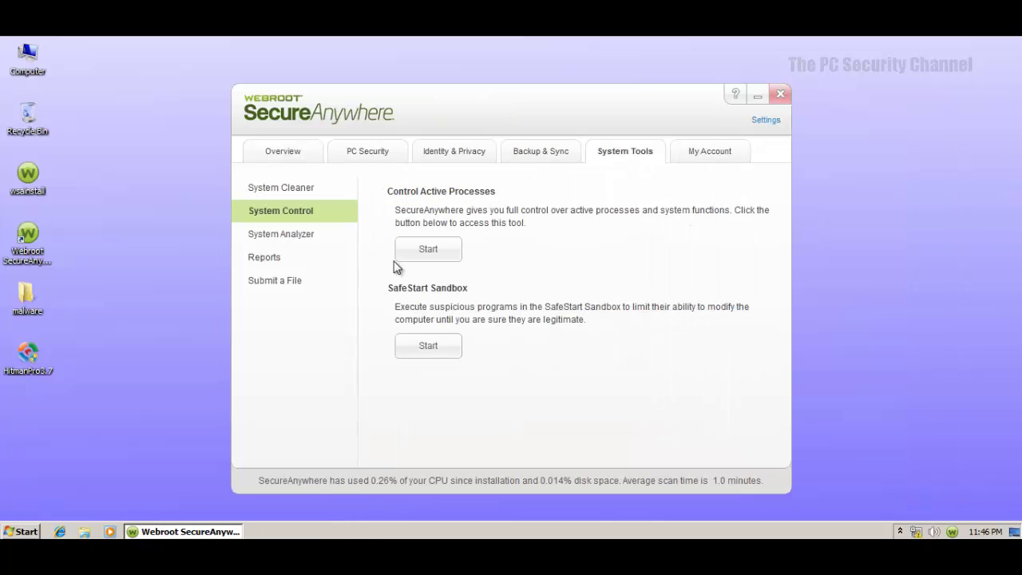
- Open the active processes control tool, review the malware sample entries, and close the crashed Outlook Express Migration program
{"action": "left_click", "coordinate": [428, 252]}
{"action": "left_click_drag", "start_coordinate": [468, 130], "coordinate": [476, 97]}
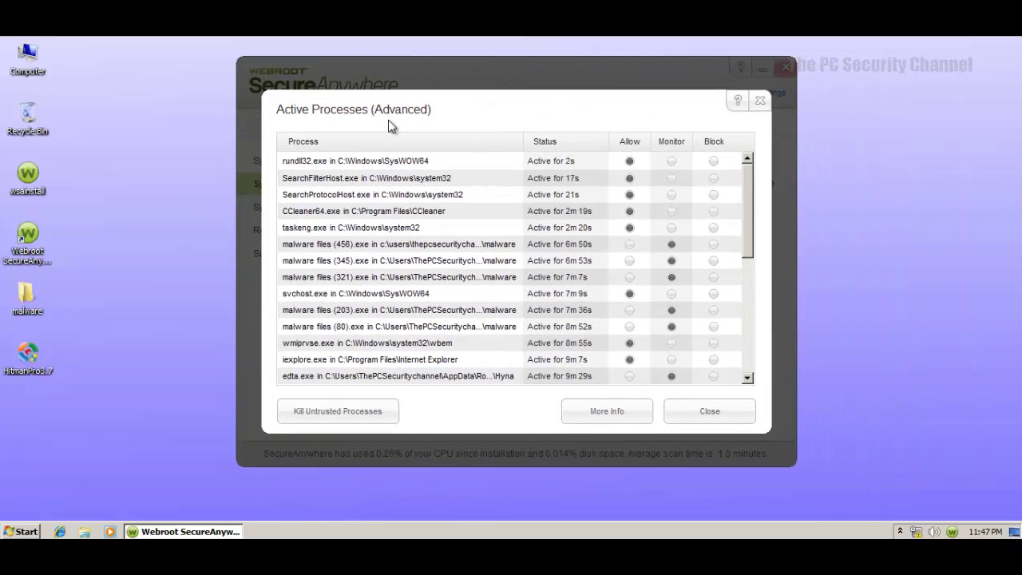
{"action": "mouse_move", "coordinate": [749, 189]}
{"action": "left_mouse_down"}
{"action": "mouse_move", "coordinate": [758, 302]}
{"action": "mouse_move", "coordinate": [758, 179]}
{"action": "left_mouse_up"}
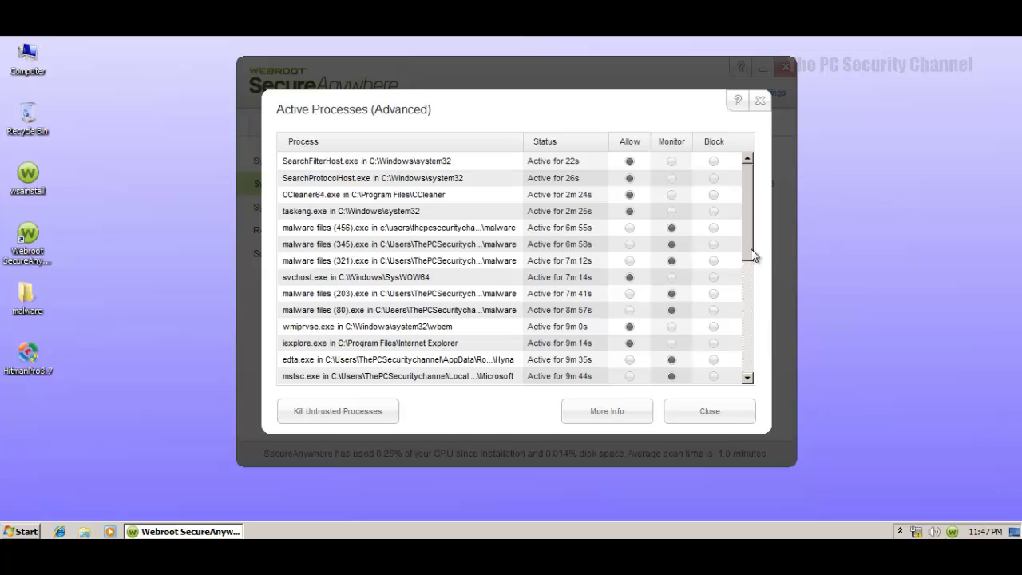
{"action": "left_click_drag", "start_coordinate": [749, 242], "coordinate": [749, 256]}
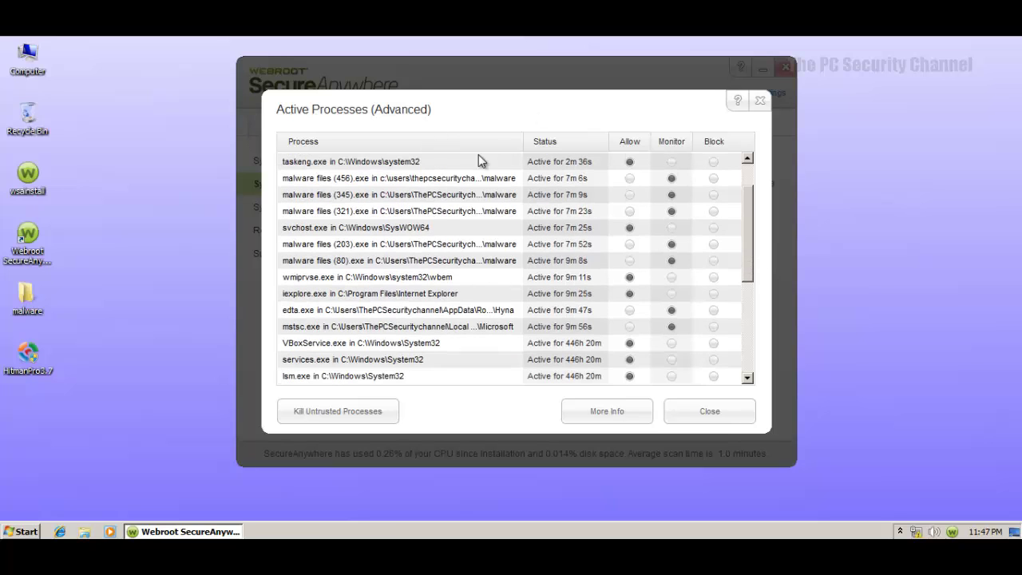
{"action": "left_click_drag", "start_coordinate": [750, 231], "coordinate": [756, 216]}
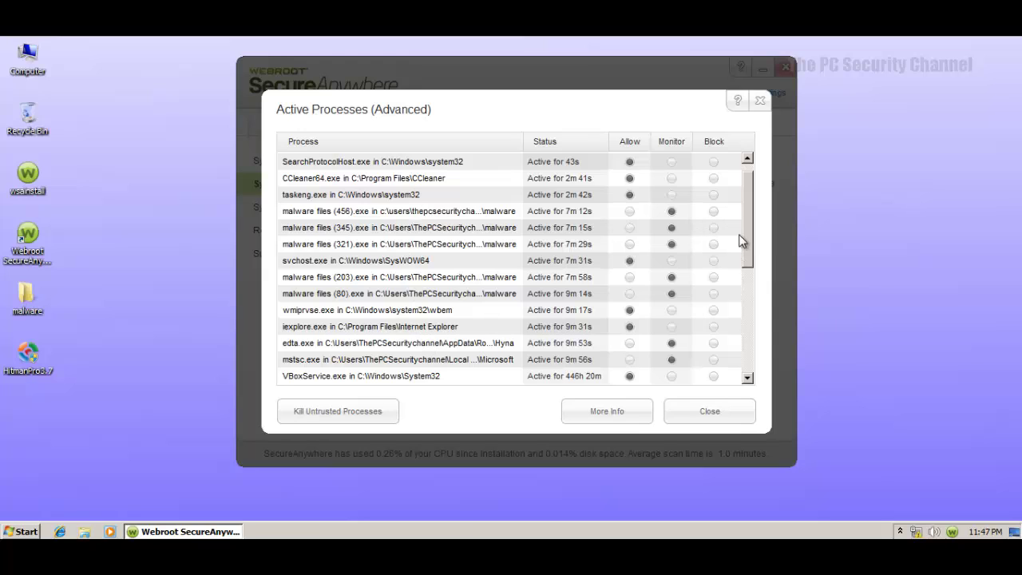
{"action": "left_click_drag", "start_coordinate": [751, 239], "coordinate": [746, 243]}
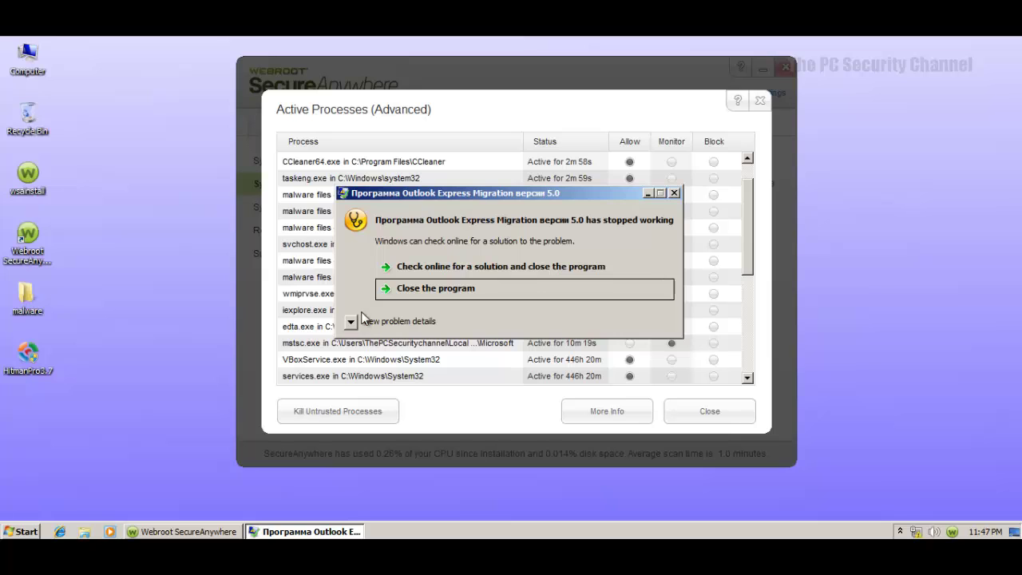
{"action": "left_click", "coordinate": [415, 289]}
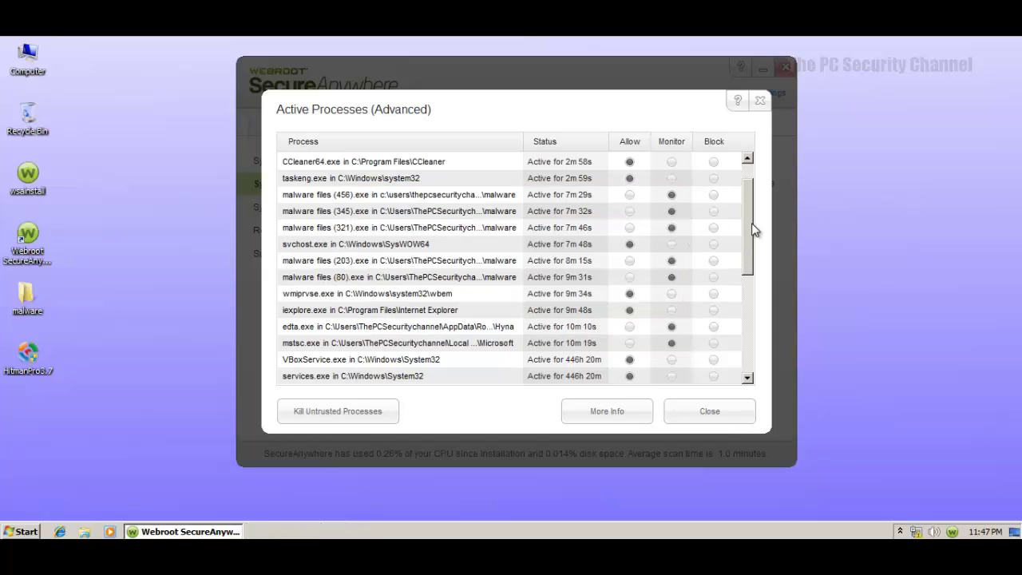
- Examine the complete active process list for its Allow, Monitor and Block assignments and close the list
{"action": "left_click_drag", "start_coordinate": [751, 223], "coordinate": [697, 362]}
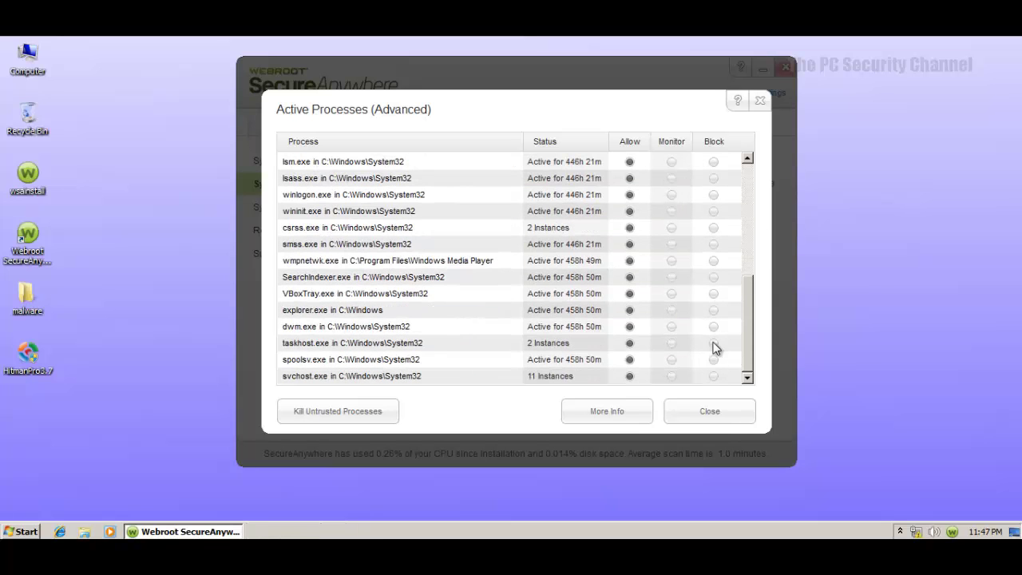
{"action": "scroll", "coordinate": [731, 320], "scroll_direction": "up", "scroll_amount": 3}
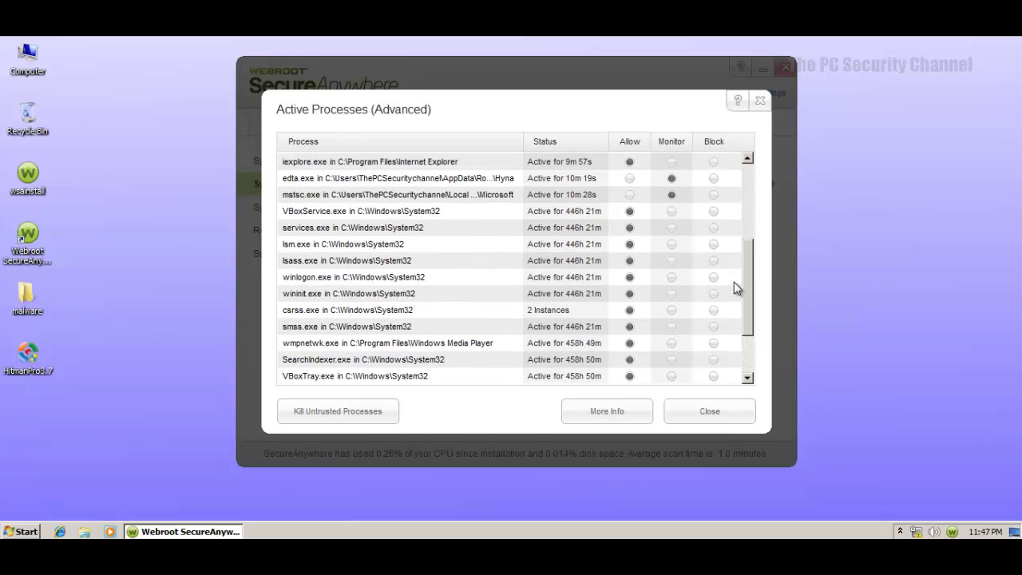
{"action": "scroll", "coordinate": [733, 281], "scroll_direction": "up", "scroll_amount": 3}
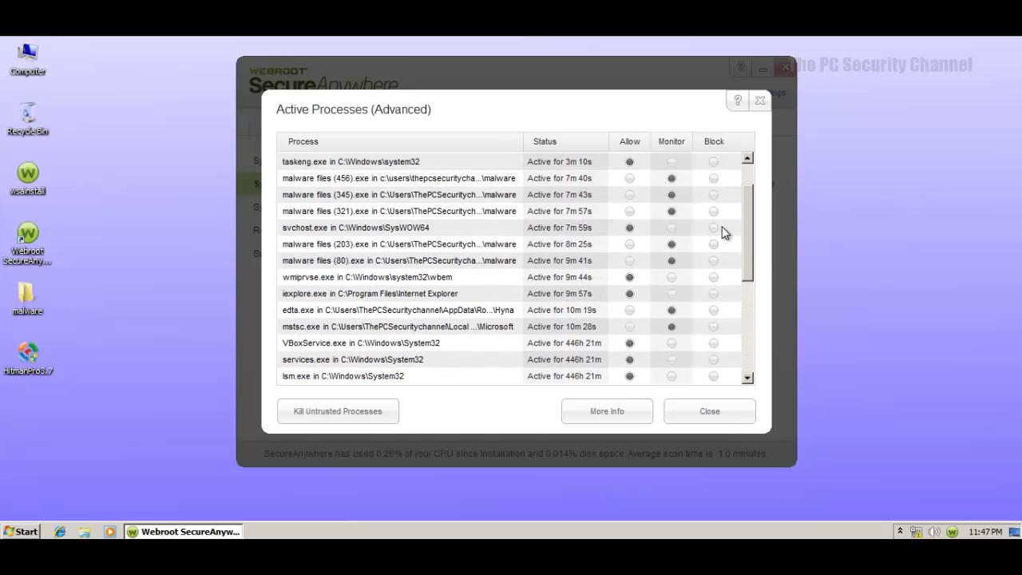
{"action": "scroll", "coordinate": [722, 228], "scroll_direction": "up", "scroll_amount": 1}
{"action": "scroll", "coordinate": [722, 221], "scroll_direction": "down", "scroll_amount": 10}
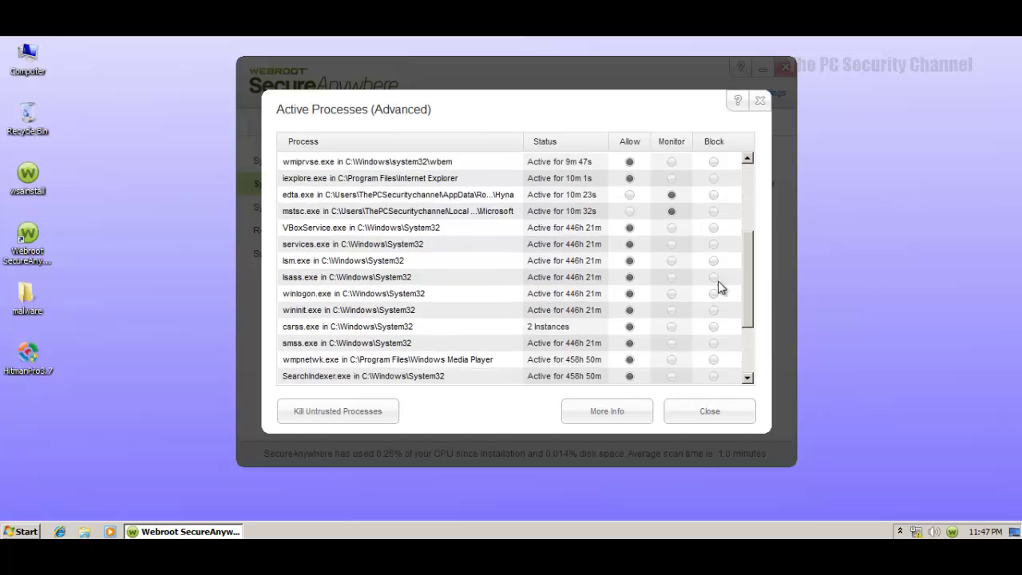
{"action": "scroll", "coordinate": [717, 323], "scroll_direction": "up", "scroll_amount": 10}
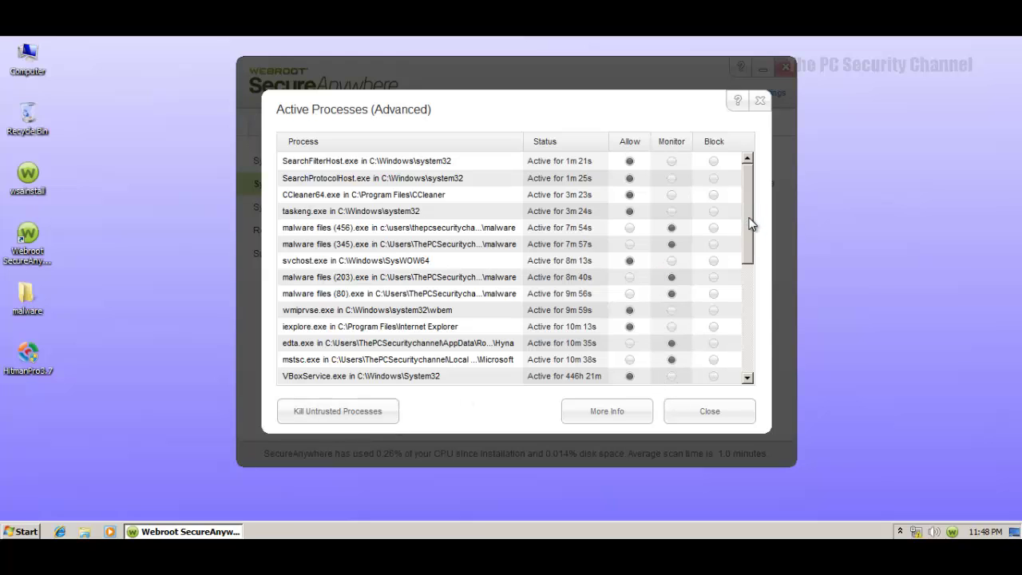
{"action": "scroll", "coordinate": [750, 223], "scroll_direction": "down", "scroll_amount": 2}
{"action": "left_click", "coordinate": [760, 100]}
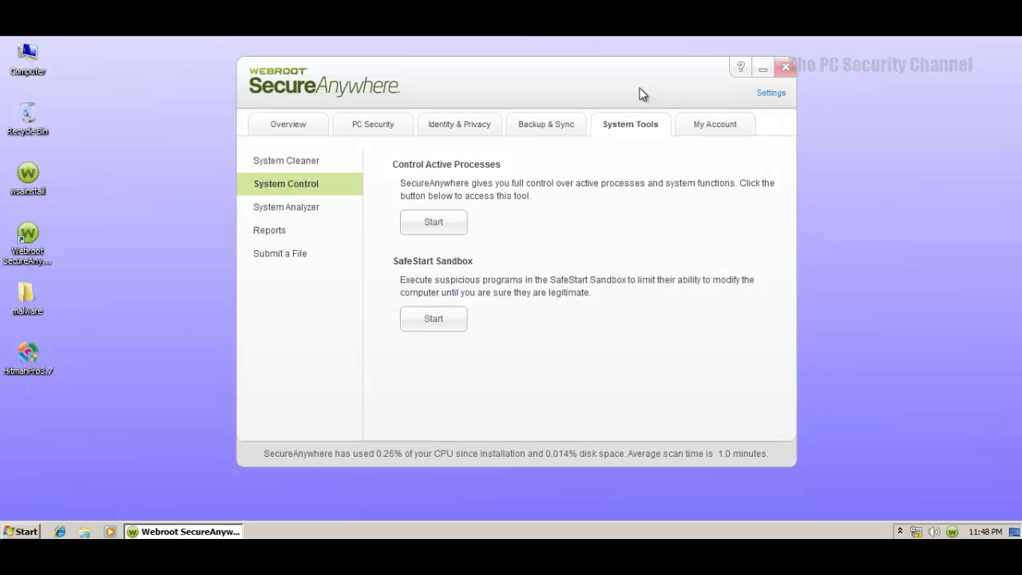
- Recheck the active process list, view the overall protection status, and close SecureAnywhere
{"action": "left_click_drag", "start_coordinate": [643, 94], "coordinate": [629, 118]}
{"action": "left_click", "coordinate": [418, 245]}
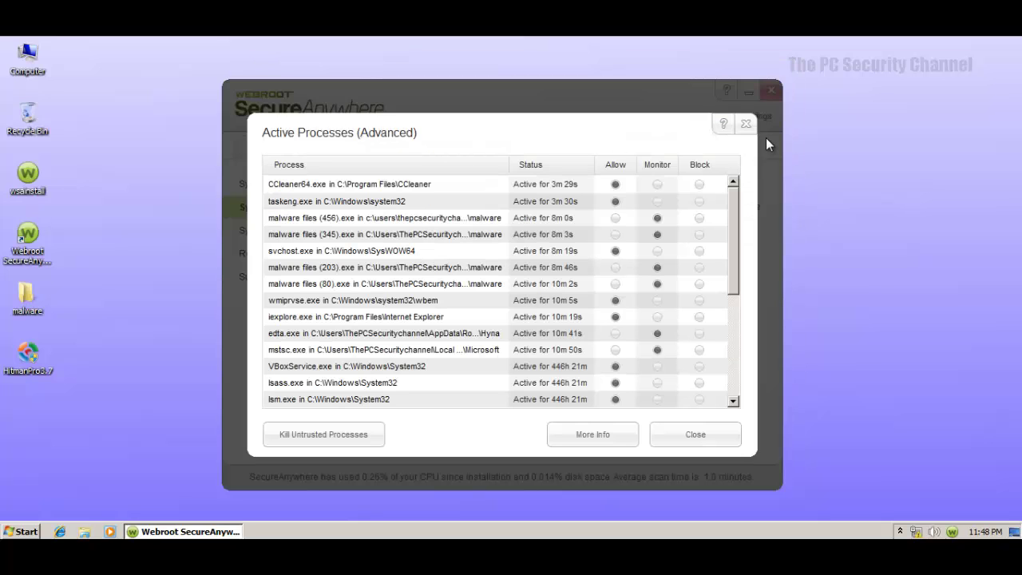
{"action": "left_click", "coordinate": [746, 124]}
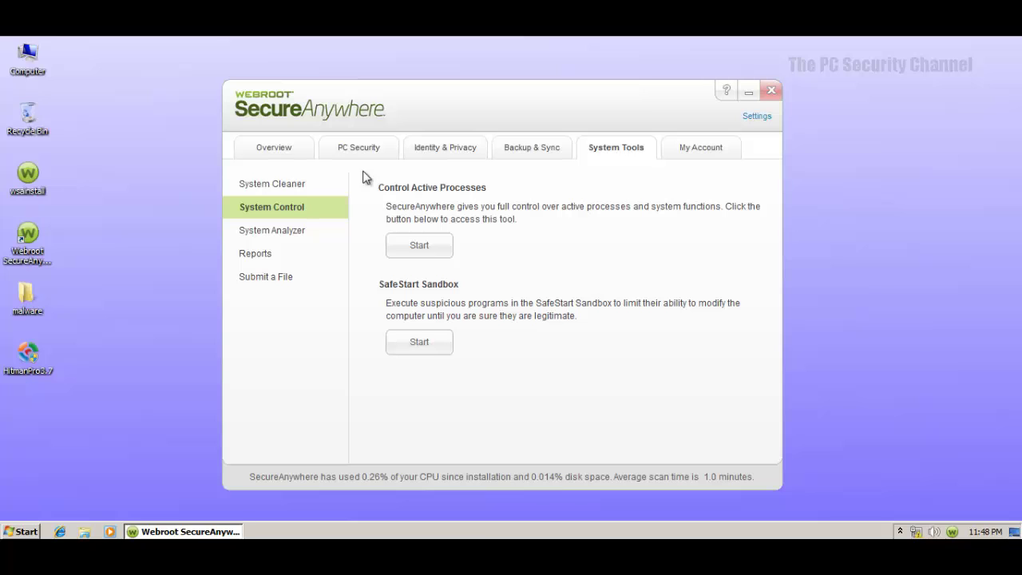
{"action": "left_click", "coordinate": [280, 152]}
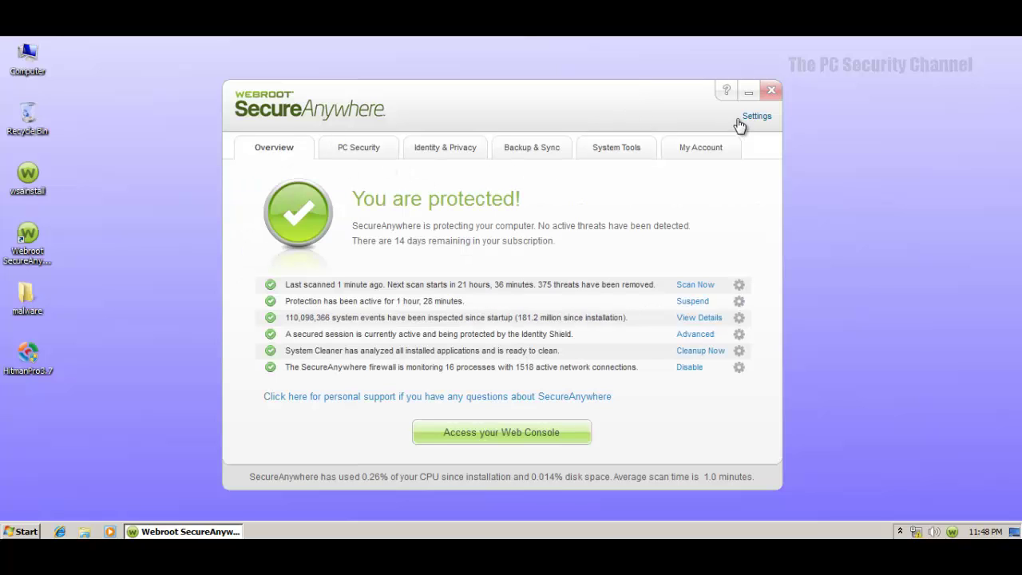
{"action": "left_click", "coordinate": [771, 93]}
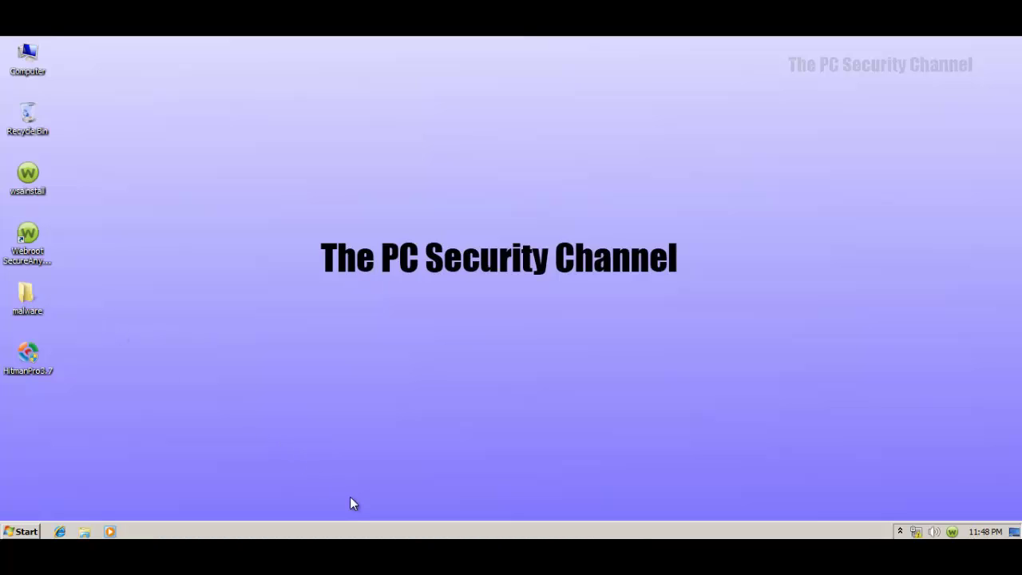
- Restart the computer
{"action": "left_click", "coordinate": [36, 533]}
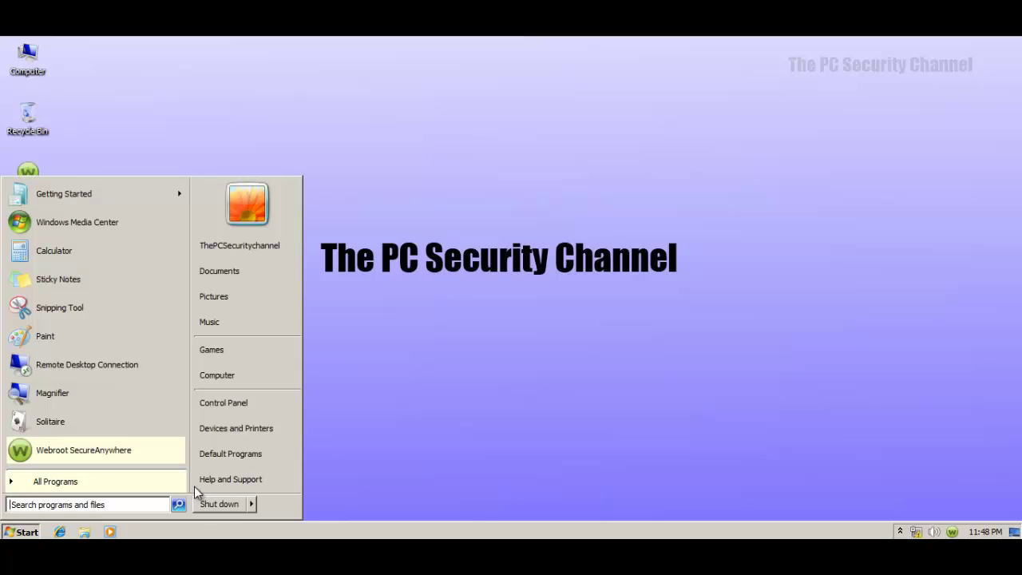
{"action": "mouse_move", "coordinate": [252, 504]}
{"action": "left_click", "coordinate": [294, 483]}
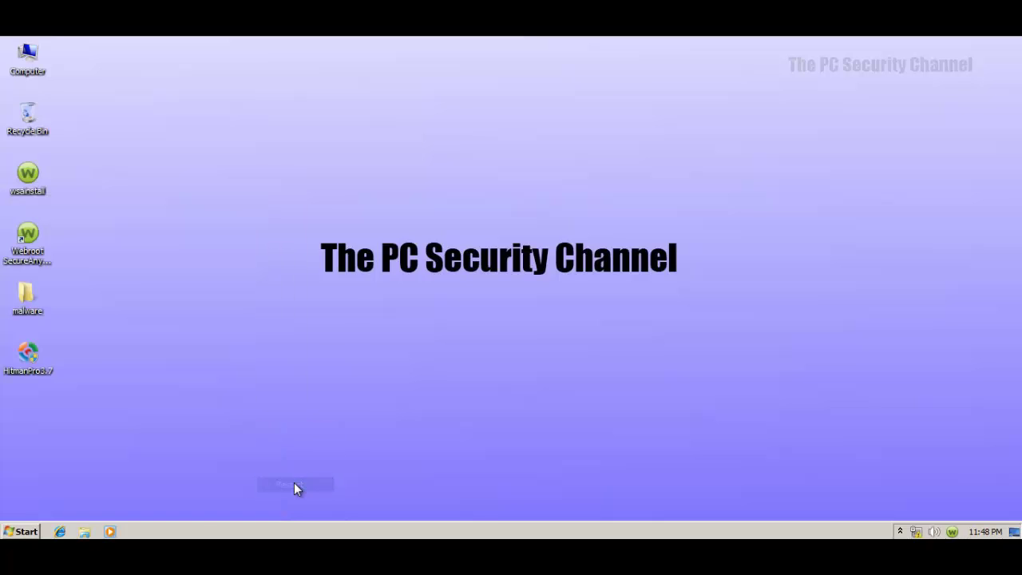
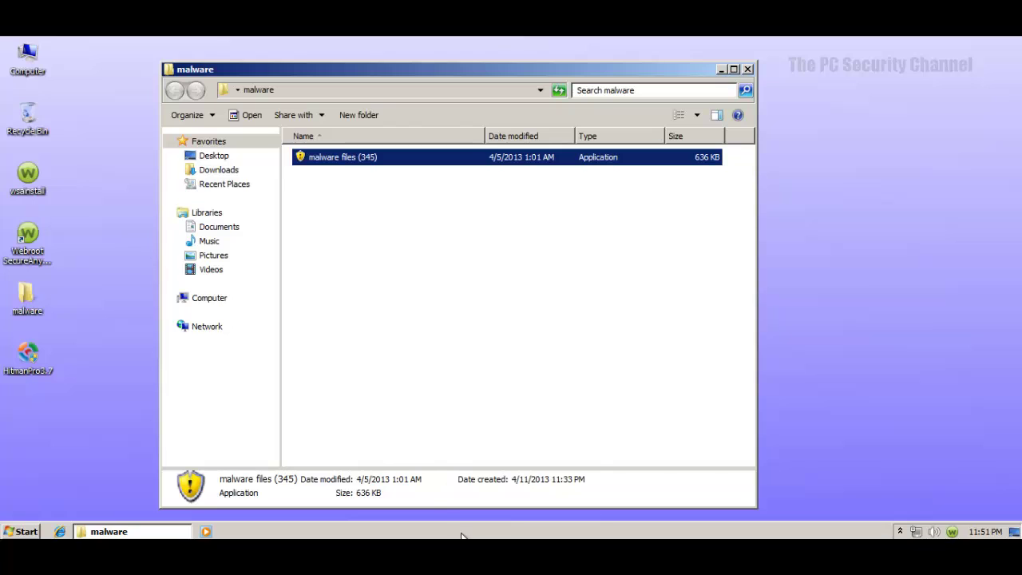
- Open Windows Task Manager over the malware folder and show the processes from all users
{"action": "right_click", "coordinate": [461, 532]}
{"action": "left_click", "coordinate": [487, 491]}
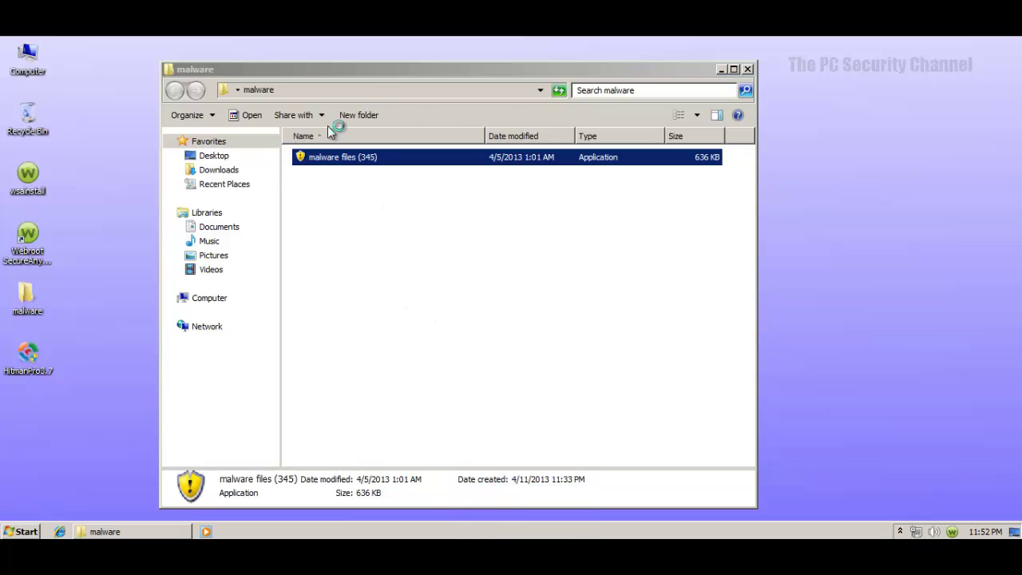
{"action": "left_click", "coordinate": [388, 433]}
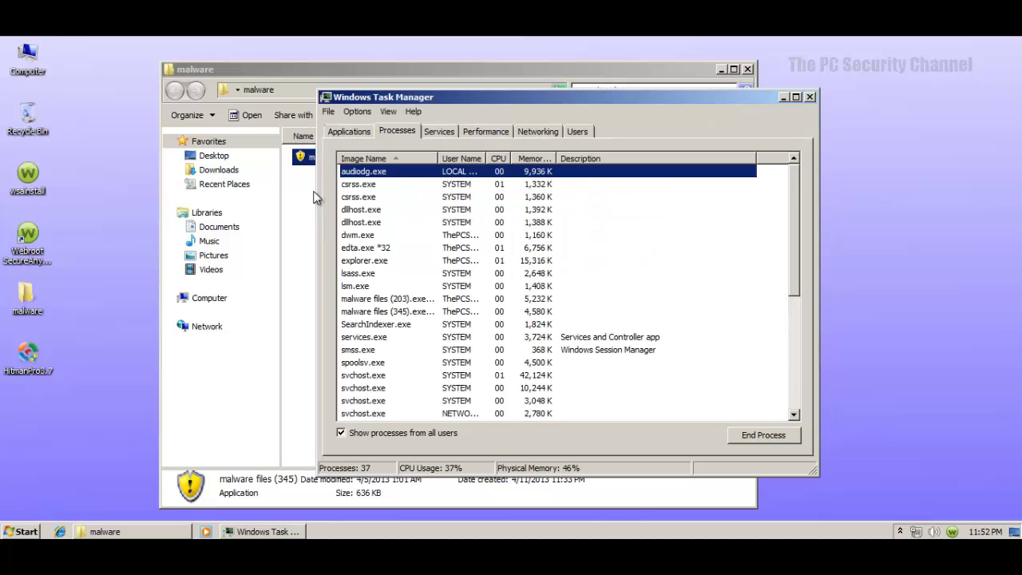
- Check the contents of the malware folder, reopen it for a second look, and close it together with Task Manager
{"action": "left_click", "coordinate": [307, 218]}
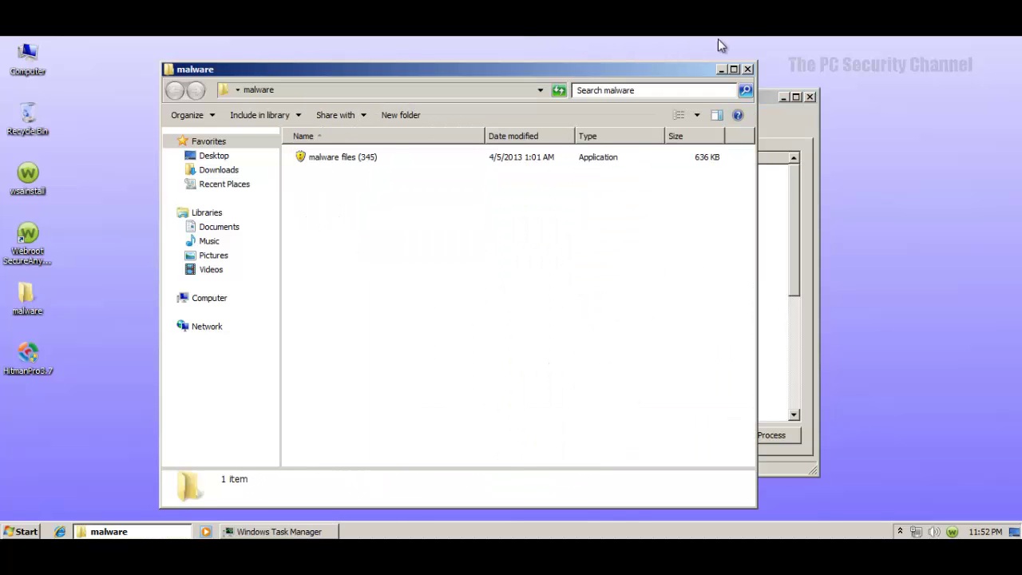
{"action": "left_click", "coordinate": [748, 69]}
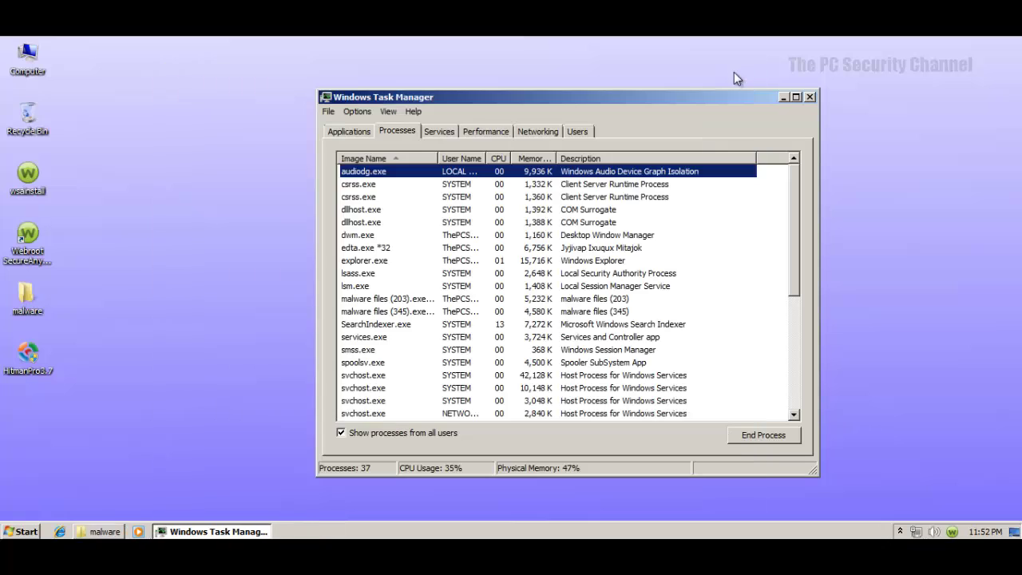
{"action": "double_click", "coordinate": [26, 295]}
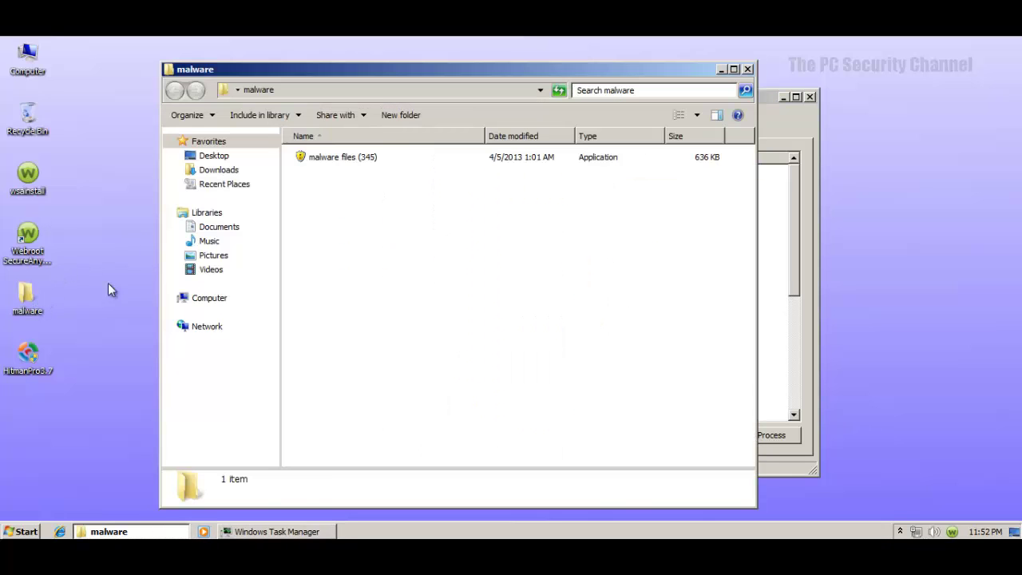
{"action": "left_click", "coordinate": [748, 69]}
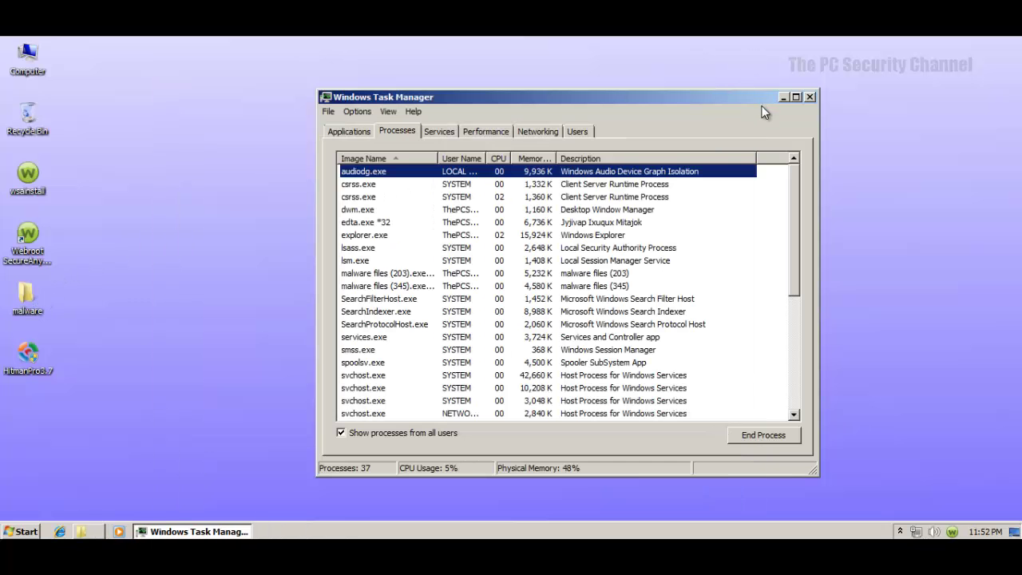
{"action": "left_click", "coordinate": [809, 101]}
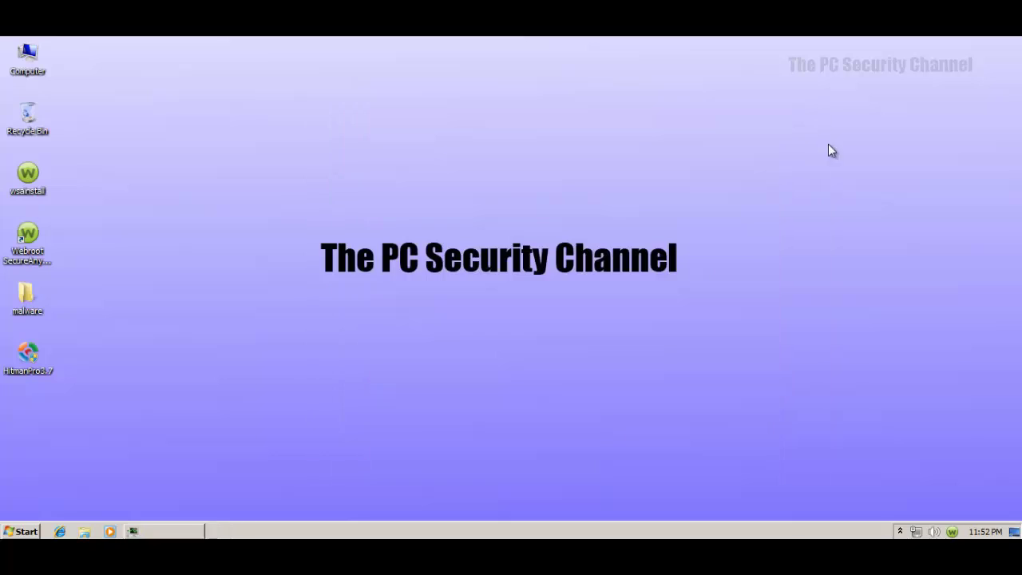
- Run a full computer scan in Webroot SecureAnywhere, close the scan result, and close the program
{"action": "double_click", "coordinate": [955, 533]}
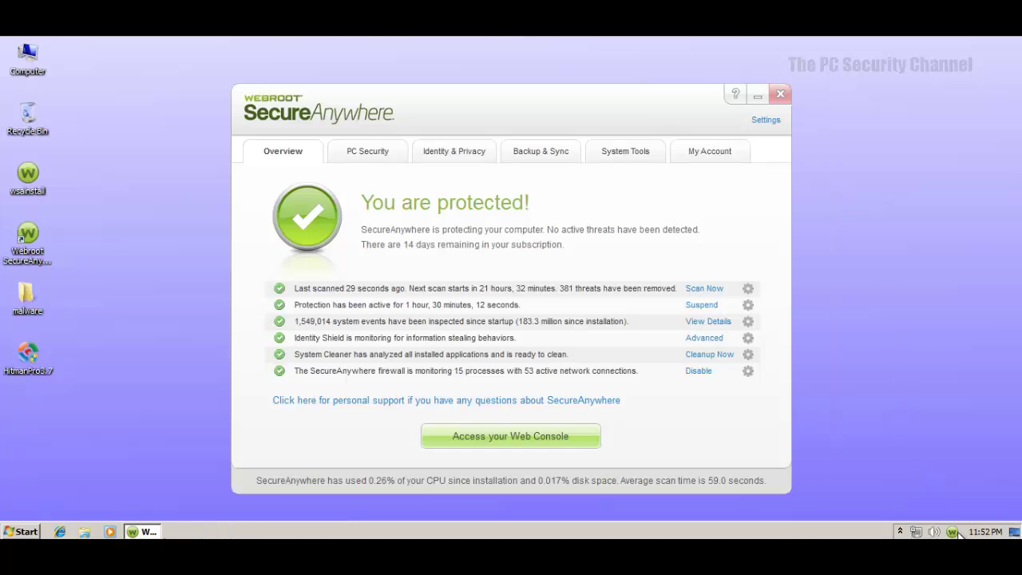
{"action": "left_click", "coordinate": [372, 154]}
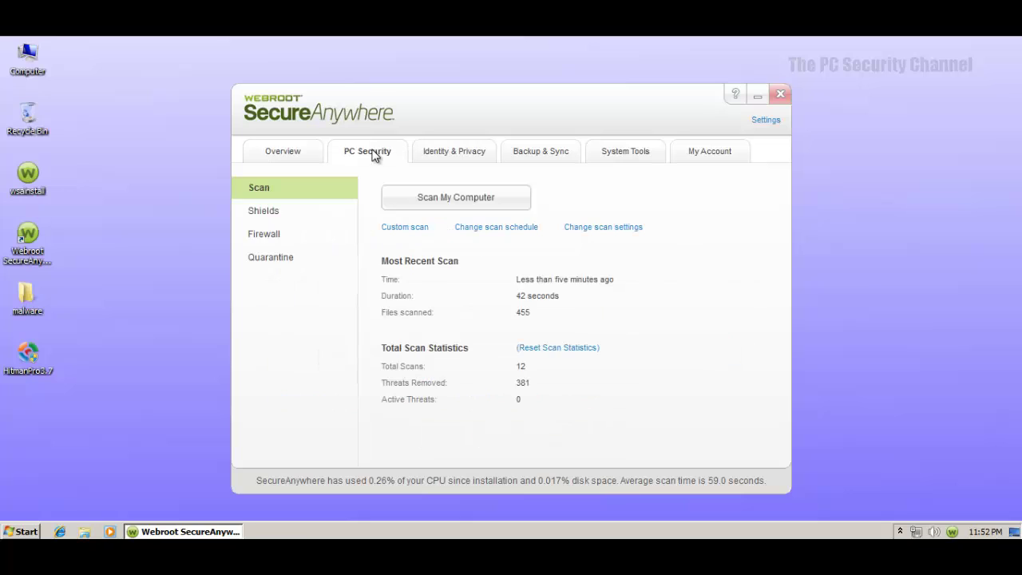
{"action": "left_click", "coordinate": [443, 201]}
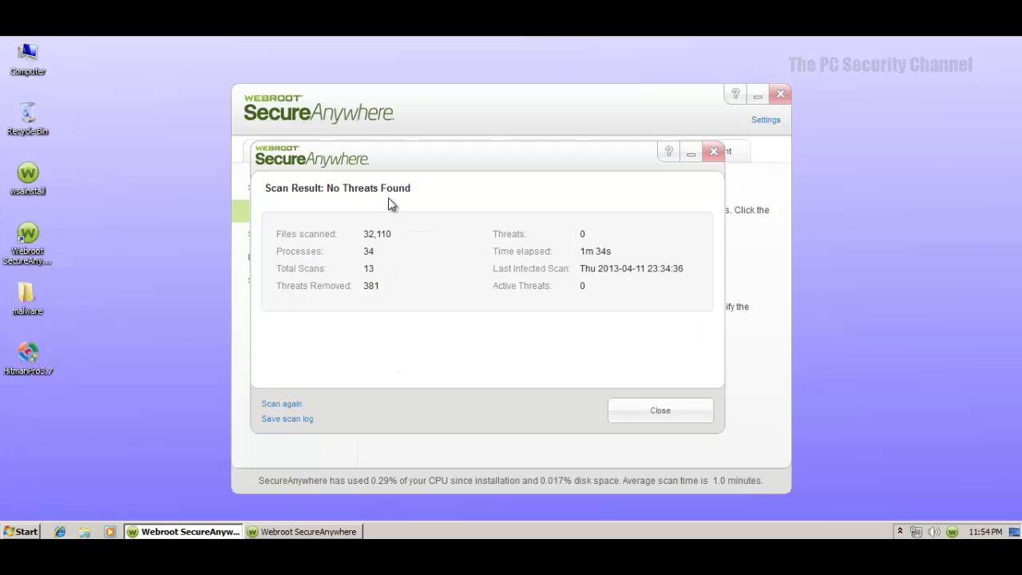
{"action": "left_click", "coordinate": [647, 417]}
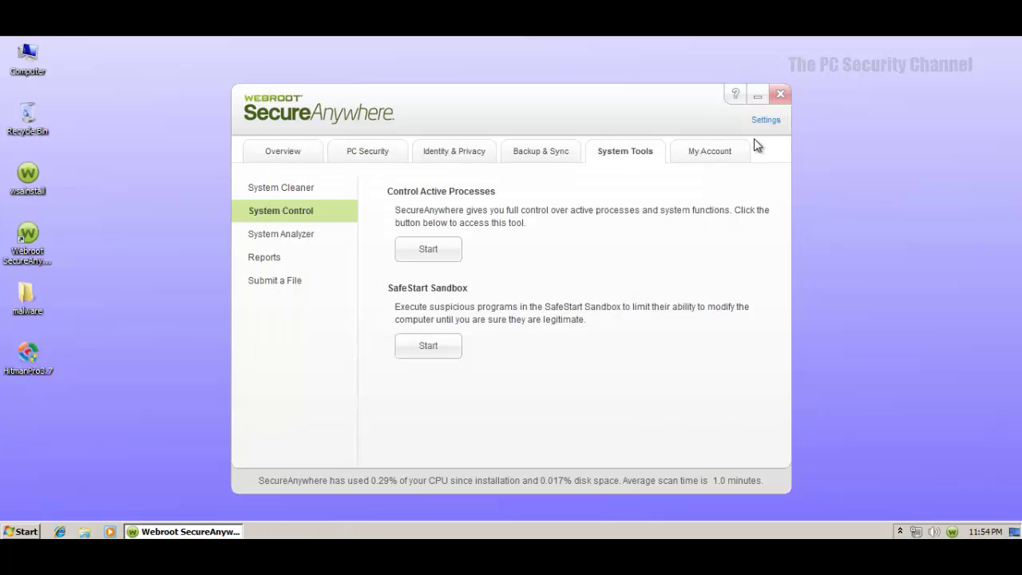
{"action": "left_click", "coordinate": [783, 93]}
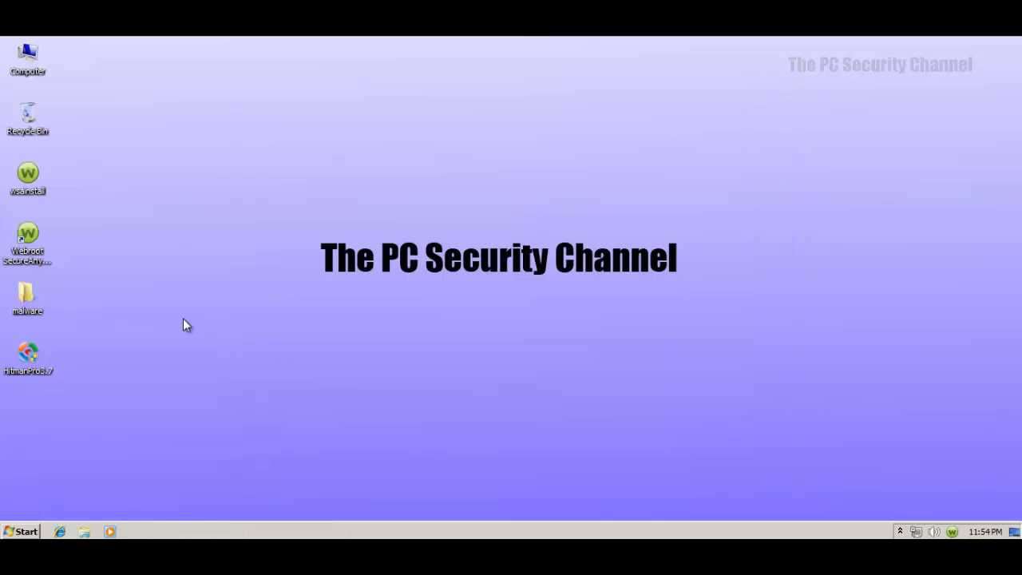
- Run a HitmanPro scan and inspect the fswagz.exe, wininit.exe and dllhst3g.exe entries in its results
{"action": "left_click", "coordinate": [20, 375]}
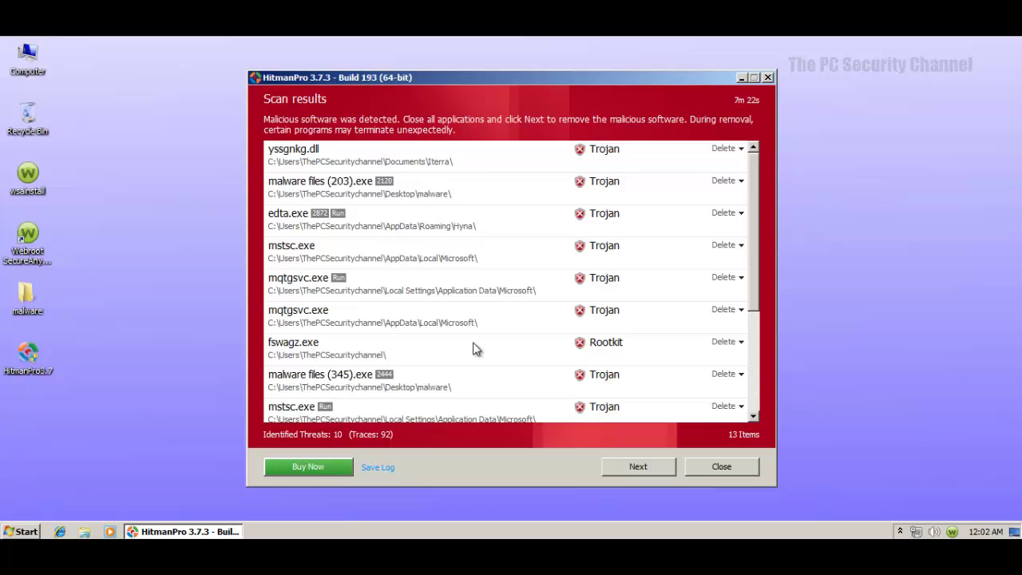
{"action": "left_click", "coordinate": [364, 343]}
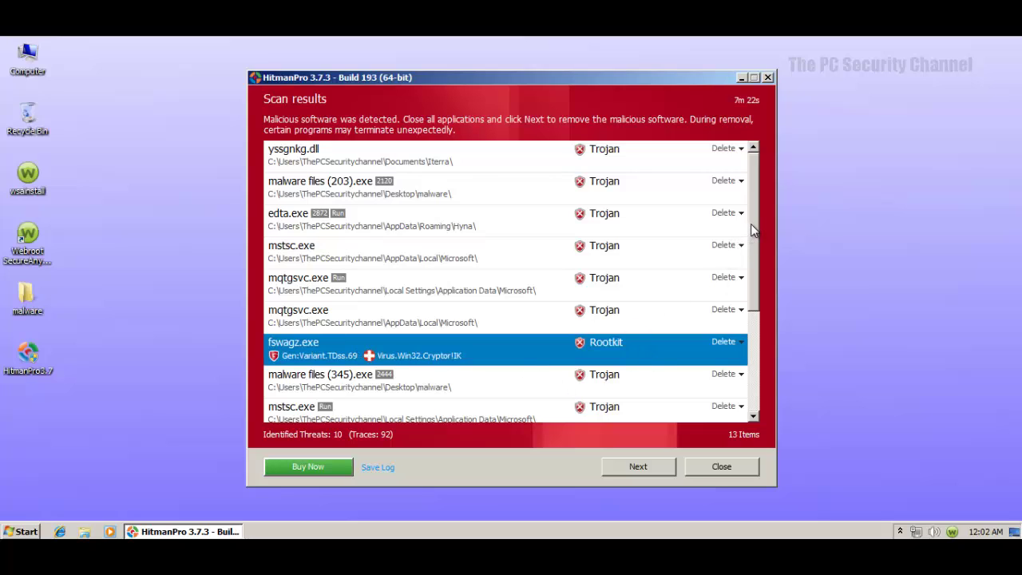
{"action": "left_click_drag", "start_coordinate": [751, 223], "coordinate": [749, 327]}
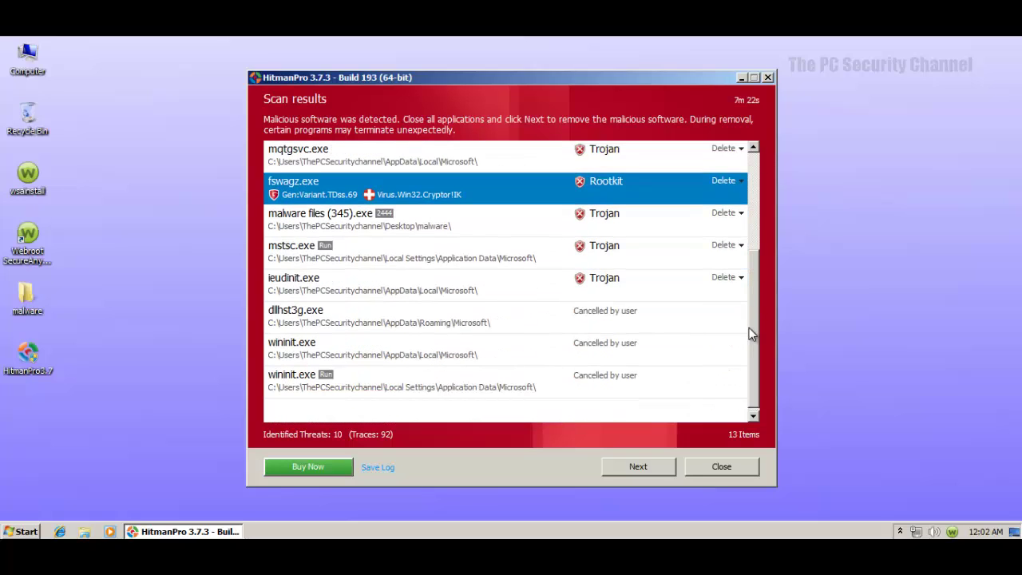
{"action": "left_click", "coordinate": [479, 391]}
{"action": "left_click", "coordinate": [451, 359]}
{"action": "left_click", "coordinate": [436, 318]}
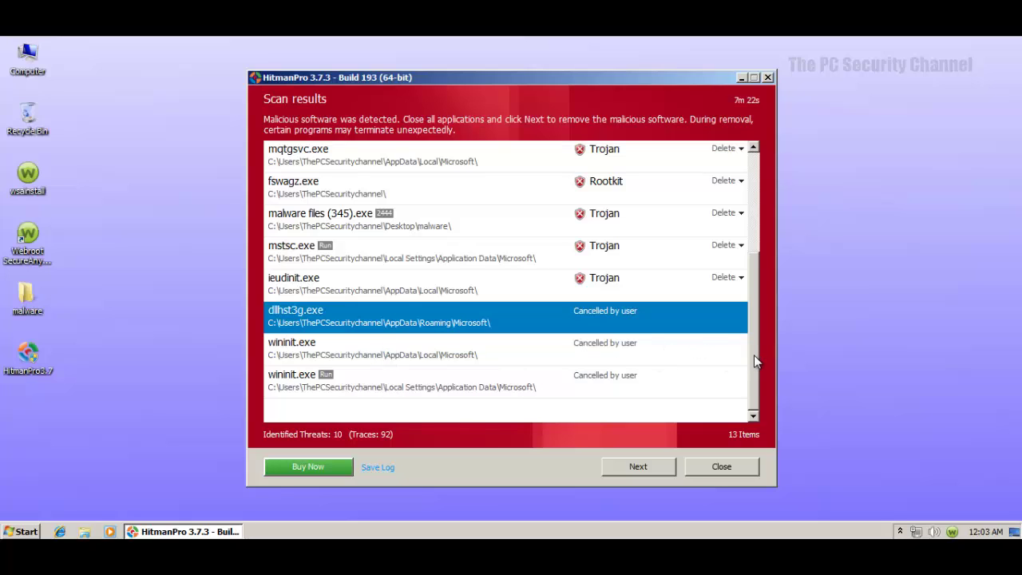
- Examine the detection names of the listed items, from yssgnkg.dll and malware files (203).exe through edta.exe, mstsc.exe and fswagz.exe
{"action": "left_click_drag", "start_coordinate": [754, 354], "coordinate": [752, 164]}
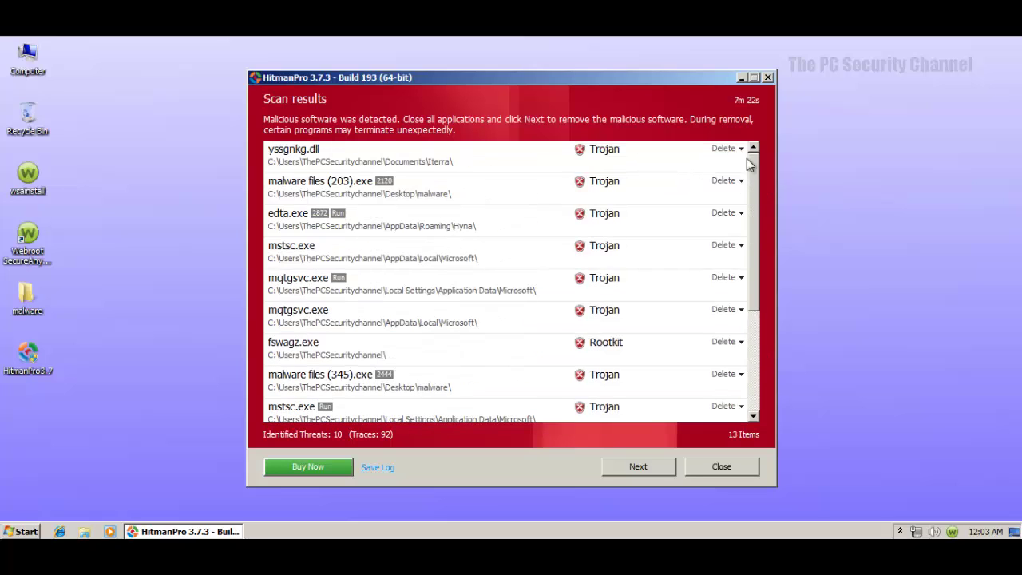
{"action": "left_click", "coordinate": [549, 166]}
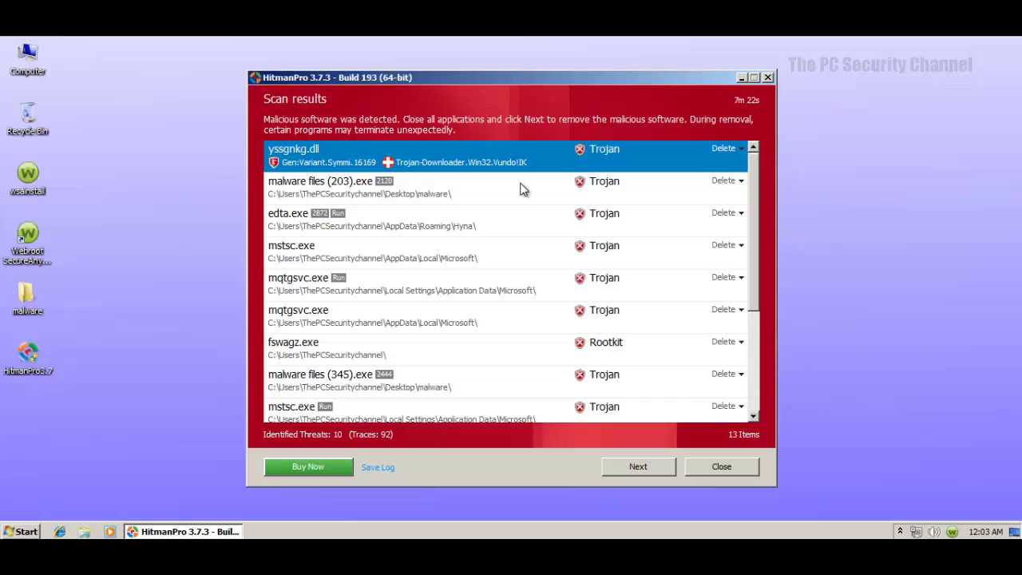
{"action": "left_click", "coordinate": [429, 194]}
{"action": "left_click", "coordinate": [413, 228]}
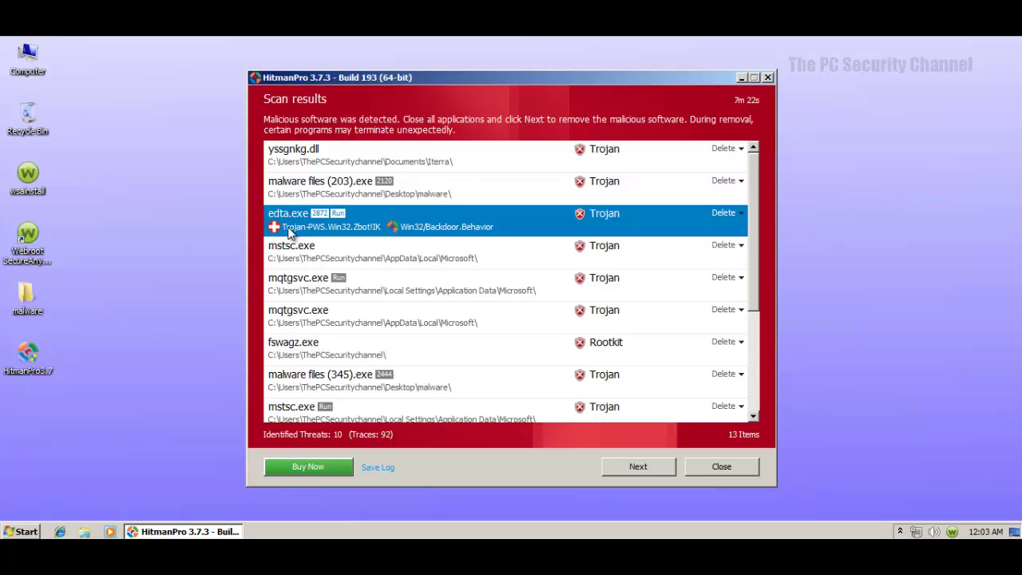
{"action": "left_click", "coordinate": [351, 250]}
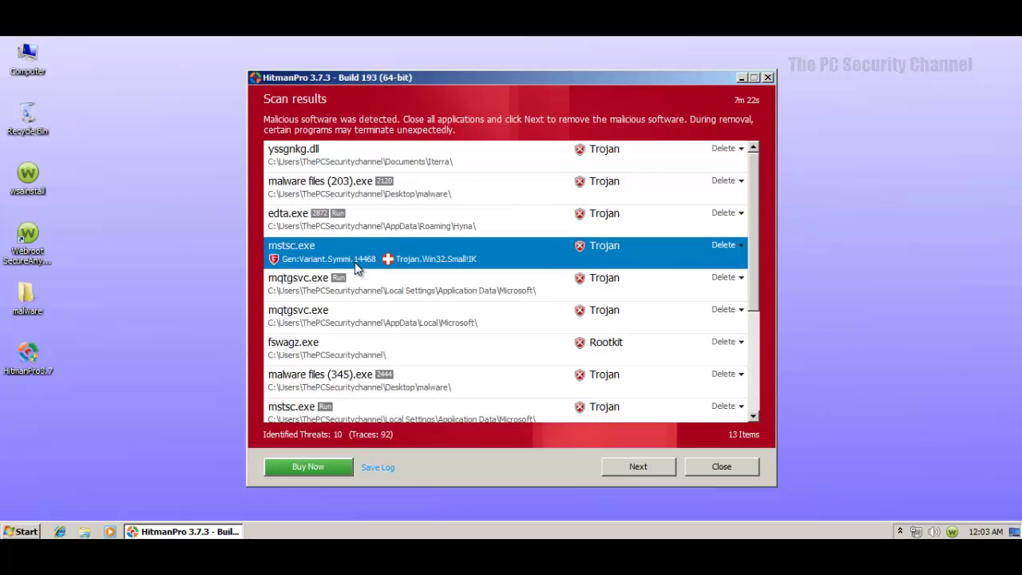
{"action": "left_click", "coordinate": [314, 230]}
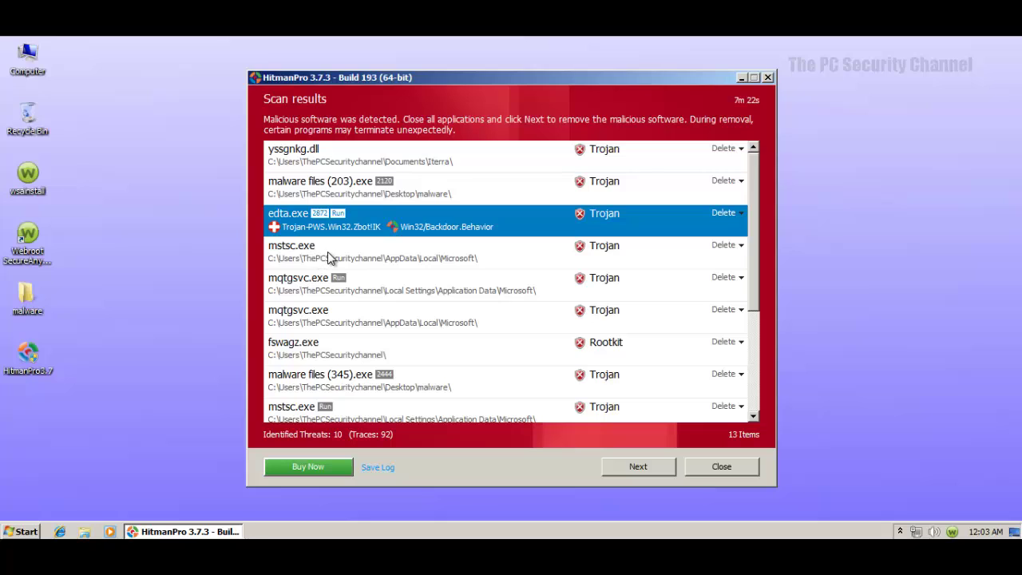
{"action": "left_click", "coordinate": [341, 264]}
{"action": "scroll", "coordinate": [752, 276], "scroll_direction": "down", "scroll_amount": 1}
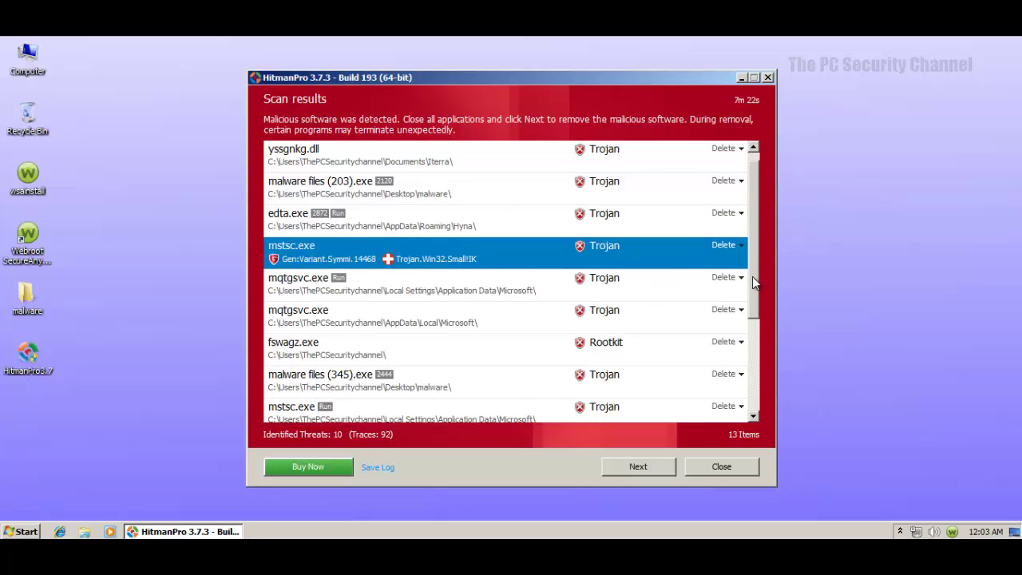
{"action": "left_click", "coordinate": [478, 285]}
{"action": "left_click", "coordinate": [463, 321]}
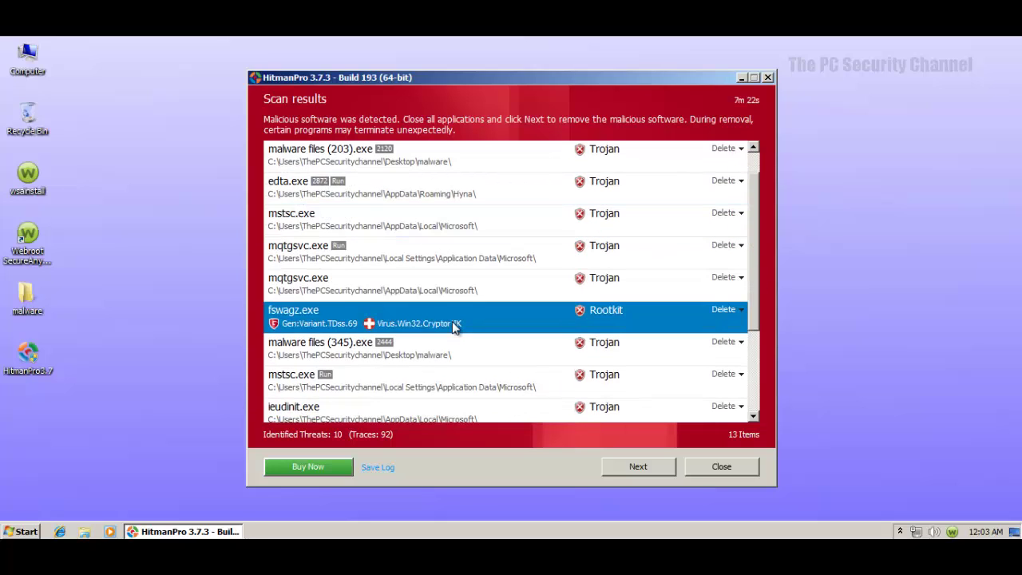
{"action": "left_click", "coordinate": [391, 359]}
- Compare the malware folder's contents with the malware files (203).exe detection in the HitmanPro results, and close the folder
{"action": "double_click", "coordinate": [28, 307]}
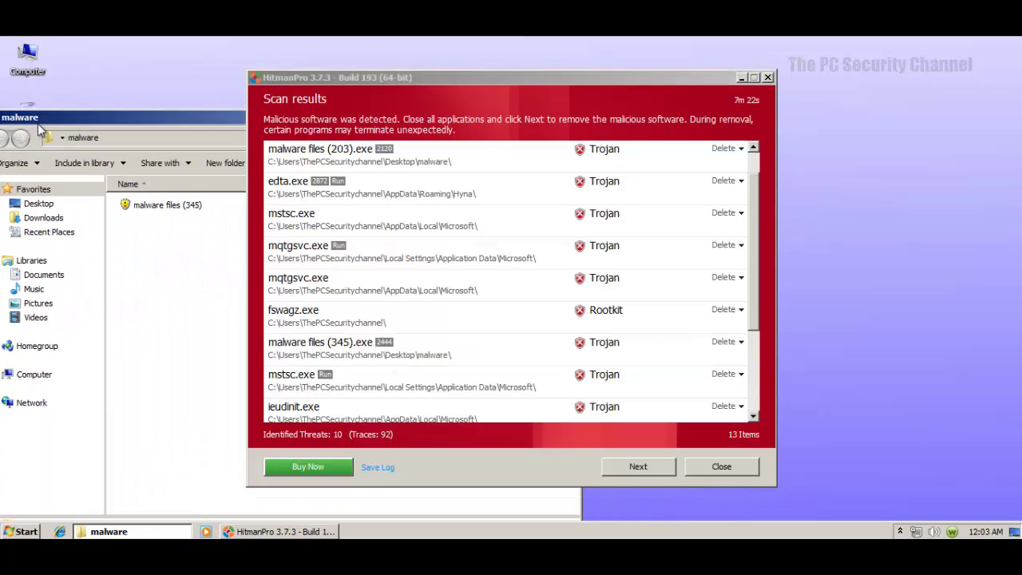
{"action": "left_click", "coordinate": [375, 327]}
{"action": "scroll", "coordinate": [380, 319], "scroll_direction": "up", "scroll_amount": 1}
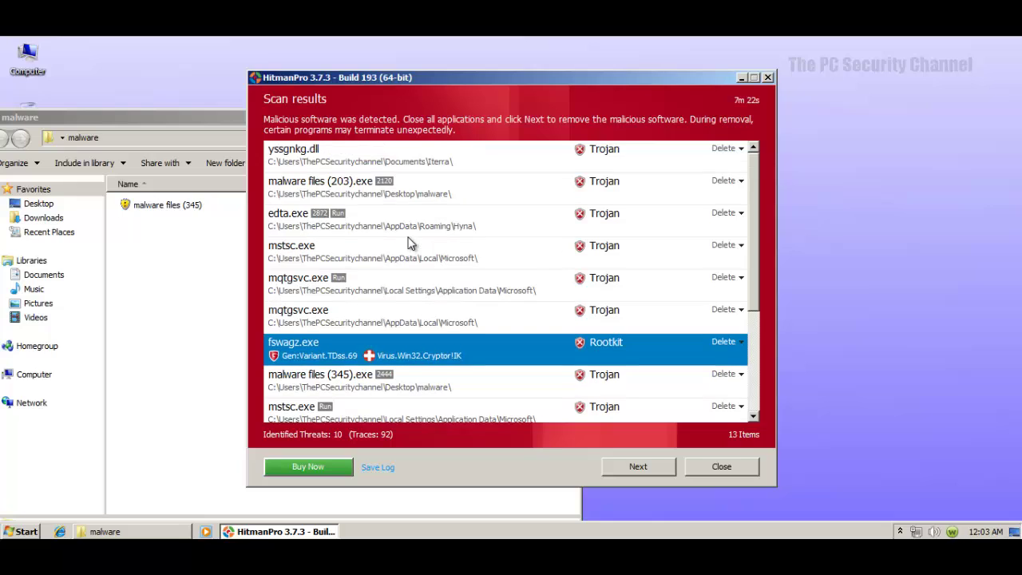
{"action": "left_click", "coordinate": [337, 202]}
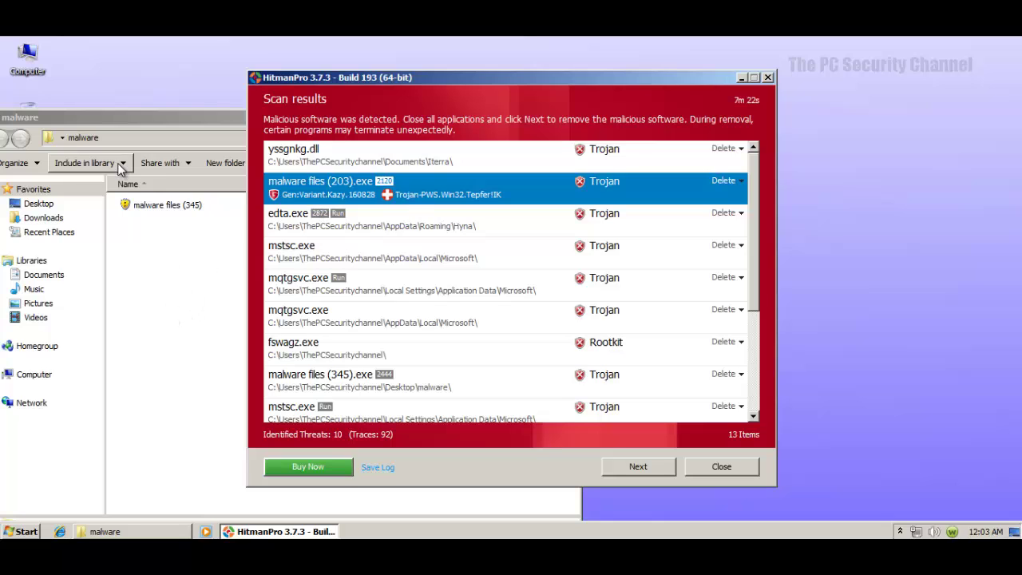
{"action": "left_click", "coordinate": [138, 114]}
{"action": "left_click", "coordinate": [506, 88]}
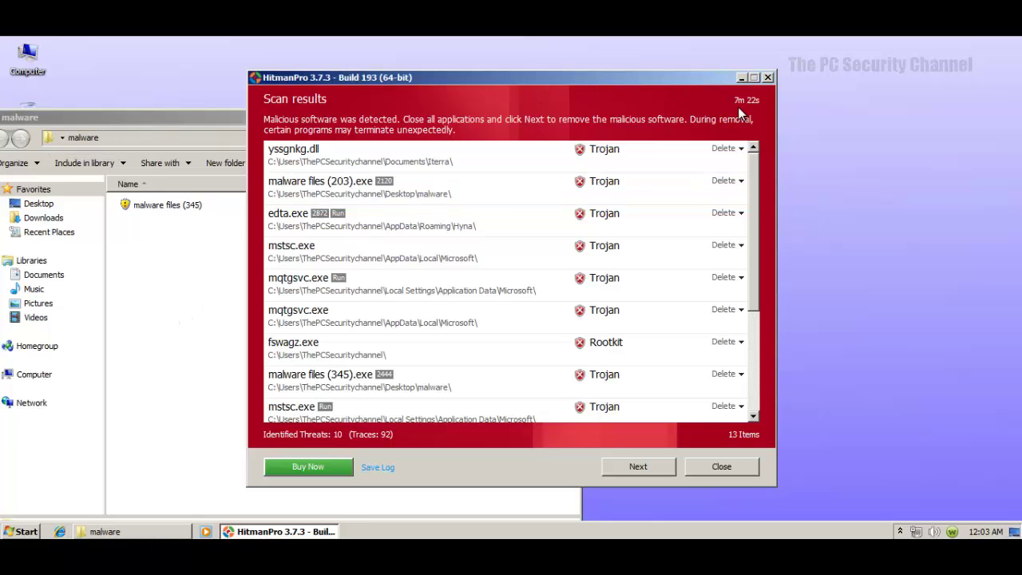
{"action": "left_click_drag", "start_coordinate": [638, 84], "coordinate": [899, 111]}
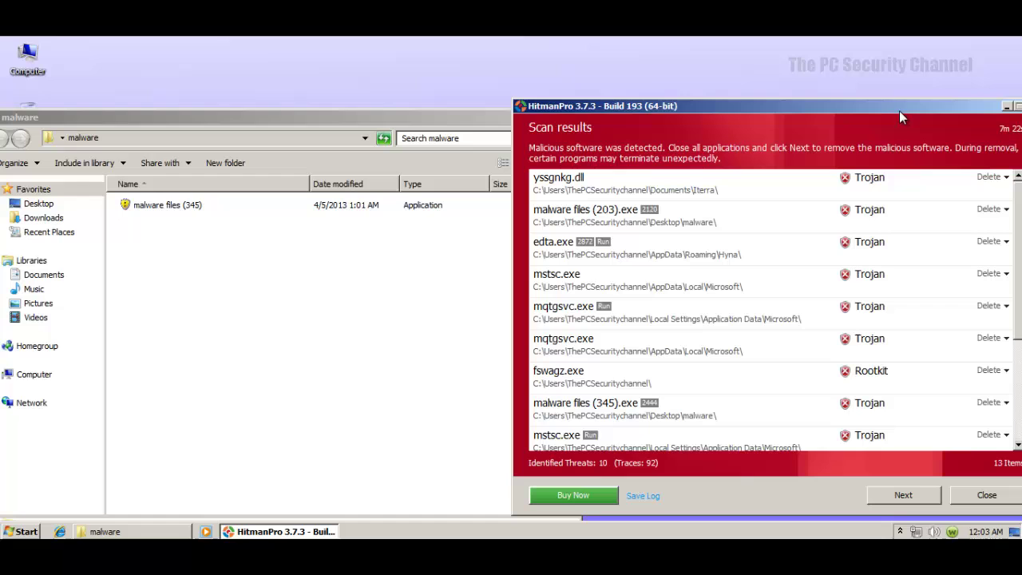
{"action": "left_click", "coordinate": [412, 130]}
{"action": "left_click_drag", "start_coordinate": [447, 118], "coordinate": [240, 119]}
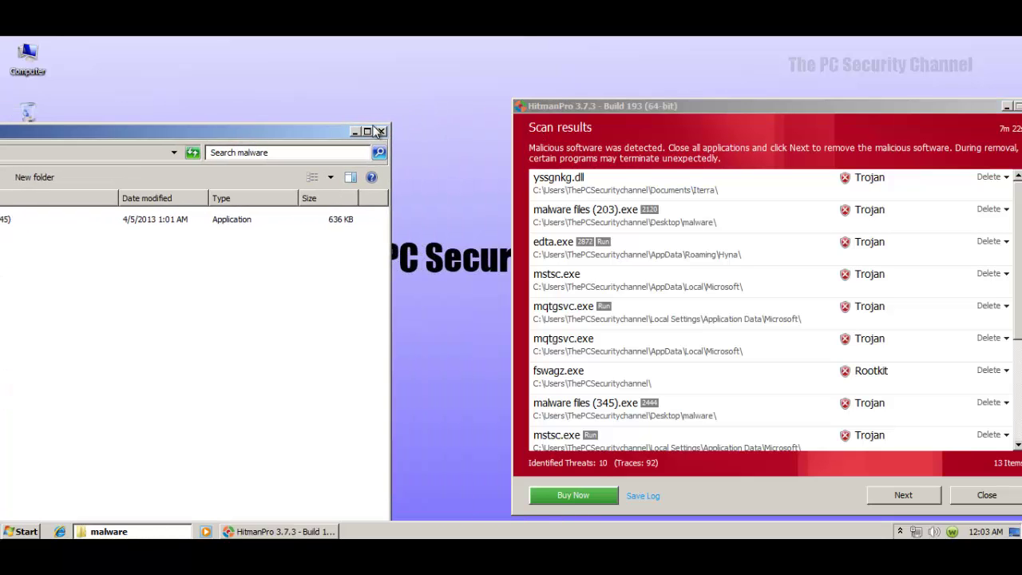
{"action": "left_click", "coordinate": [384, 135]}
- Bring the HitmanPro window back to the middle of the desktop and review the whole list of detected items
{"action": "left_click_drag", "start_coordinate": [606, 109], "coordinate": [377, 81]}
{"action": "mouse_move", "coordinate": [761, 233]}
{"action": "left_mouse_down"}
{"action": "mouse_move", "coordinate": [751, 341]}
{"action": "mouse_move", "coordinate": [755, 214]}
{"action": "left_mouse_up"}
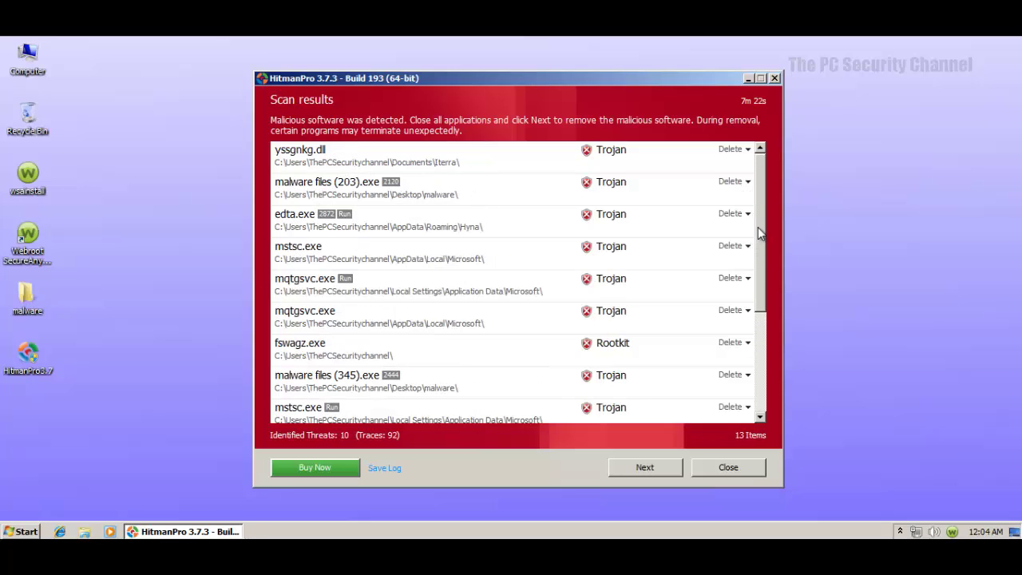
{"action": "mouse_move", "coordinate": [758, 230]}
{"action": "left_mouse_down"}
{"action": "mouse_move", "coordinate": [757, 336]}
{"action": "mouse_move", "coordinate": [762, 234]}
{"action": "left_mouse_up"}
{"action": "scroll", "coordinate": [760, 211], "scroll_direction": "down", "scroll_amount": 1}
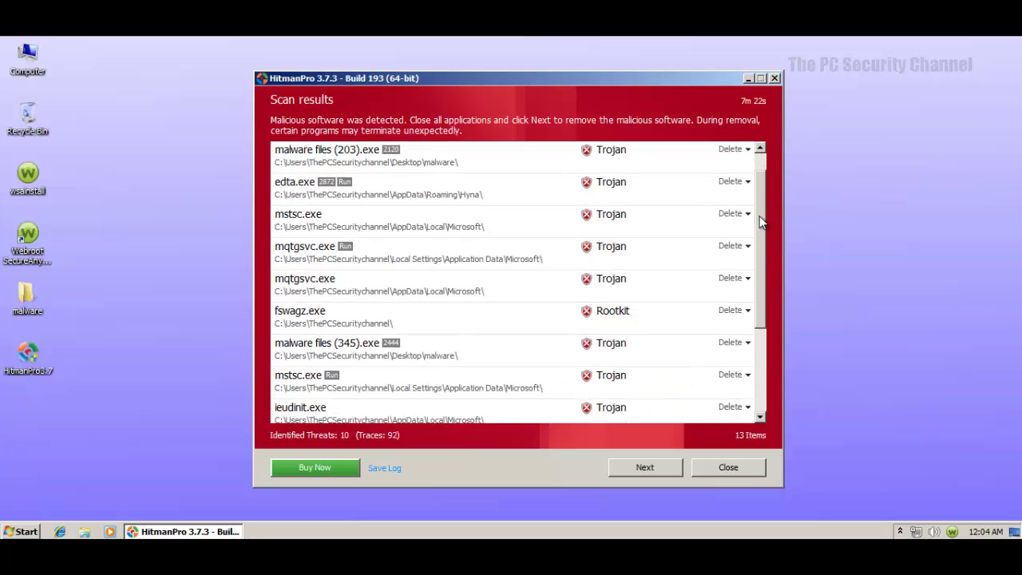
{"action": "scroll", "coordinate": [759, 215], "scroll_direction": "up", "scroll_amount": 1}
{"action": "scroll", "coordinate": [755, 243], "scroll_direction": "down", "scroll_amount": 1}
{"action": "scroll", "coordinate": [753, 244], "scroll_direction": "down", "scroll_amount": 4}
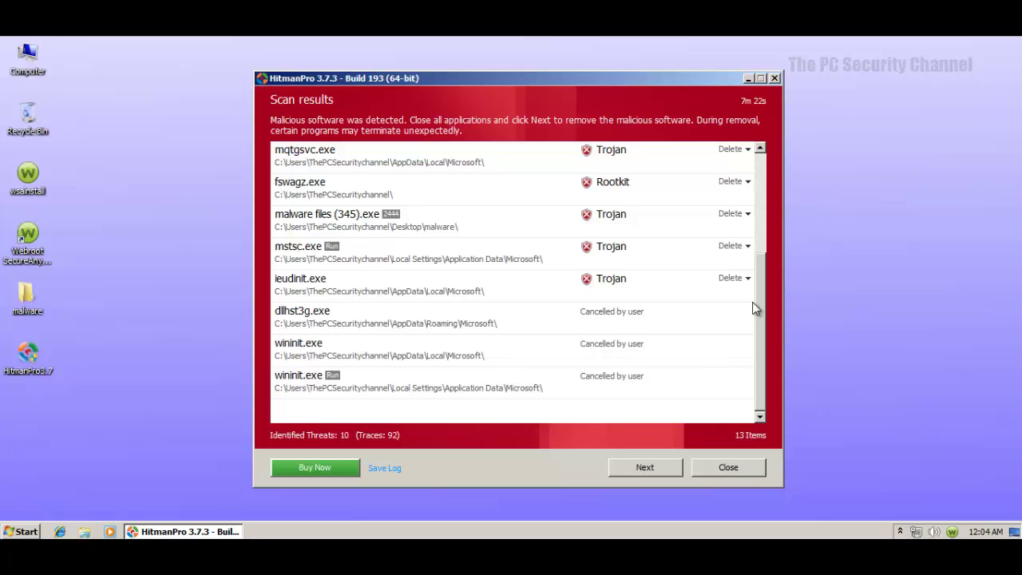
{"action": "left_click_drag", "start_coordinate": [758, 308], "coordinate": [761, 196]}
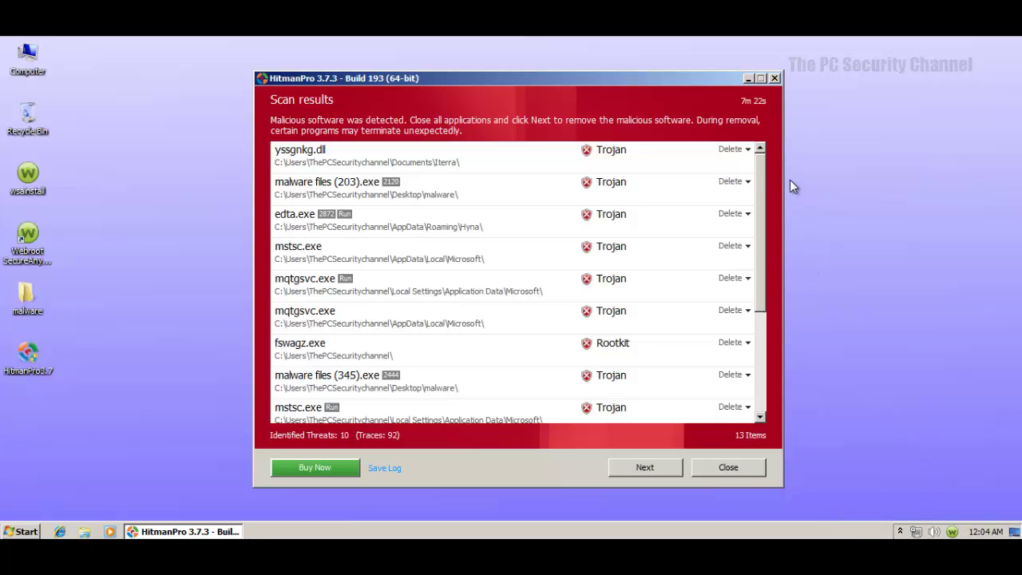
{"action": "mouse_move", "coordinate": [654, 75]}
{"action": "left_mouse_down"}
{"action": "mouse_move", "coordinate": [823, 138]}
{"action": "mouse_move", "coordinate": [721, 56]}
{"action": "mouse_move", "coordinate": [663, 71]}
{"action": "left_mouse_up"}
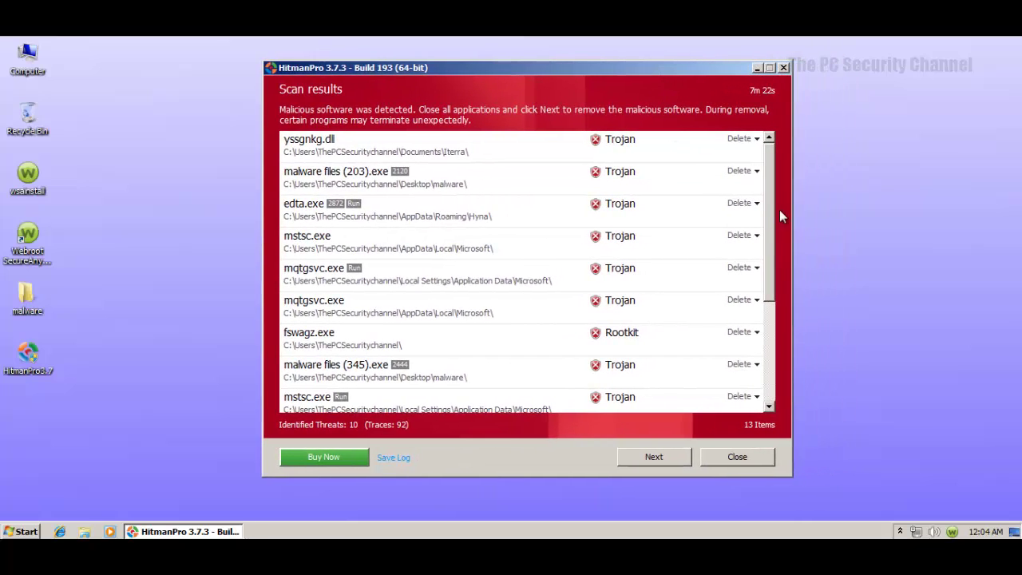
{"action": "mouse_move", "coordinate": [769, 183]}
{"action": "left_mouse_down"}
{"action": "mouse_move", "coordinate": [773, 242]}
{"action": "mouse_move", "coordinate": [779, 174]}
{"action": "left_mouse_up"}
{"action": "left_click_drag", "start_coordinate": [770, 174], "coordinate": [770, 213]}
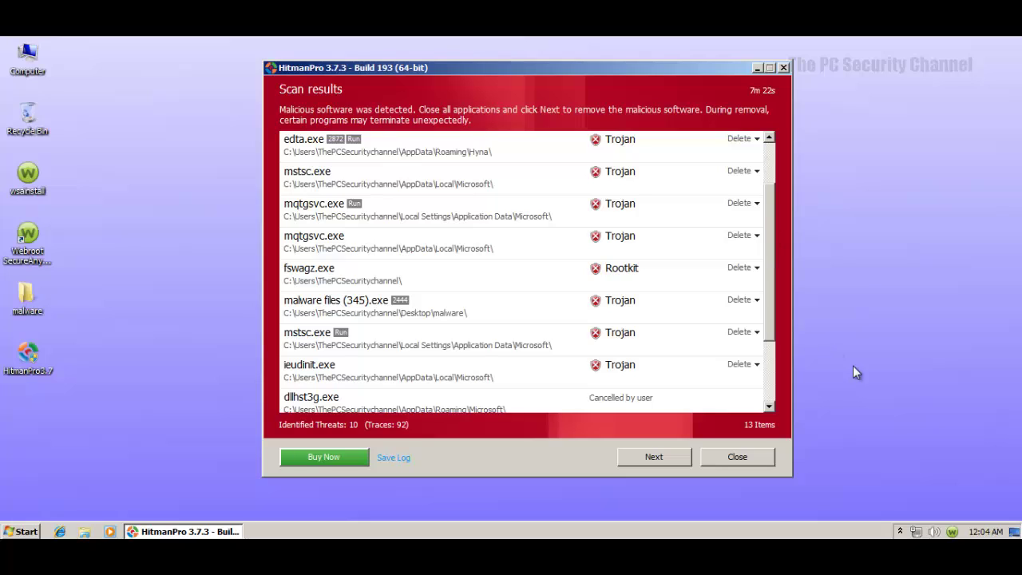
- Close the HitmanPro results and reopen Webroot SecureAnywhere to view its protection overview
{"action": "right_click", "coordinate": [952, 533]}
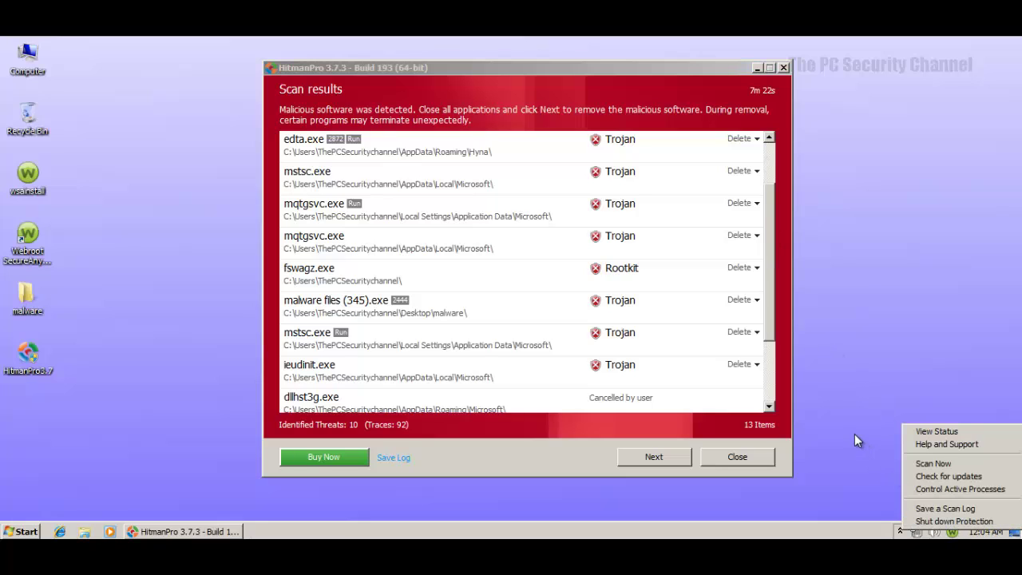
{"action": "left_click", "coordinate": [641, 381]}
{"action": "left_click_drag", "start_coordinate": [682, 72], "coordinate": [684, 77]}
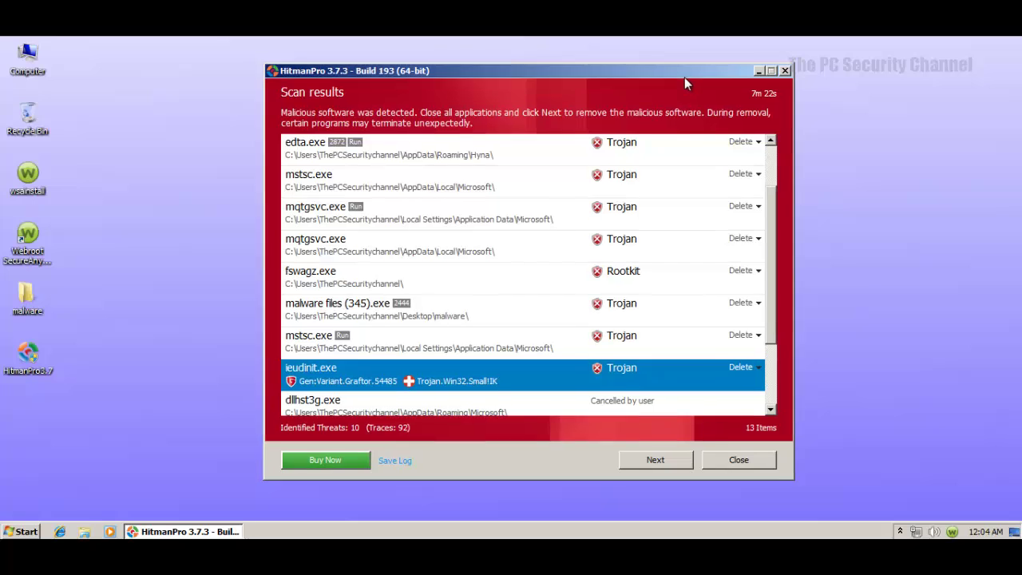
{"action": "left_click", "coordinate": [766, 465]}
{"action": "double_click", "coordinate": [953, 532]}
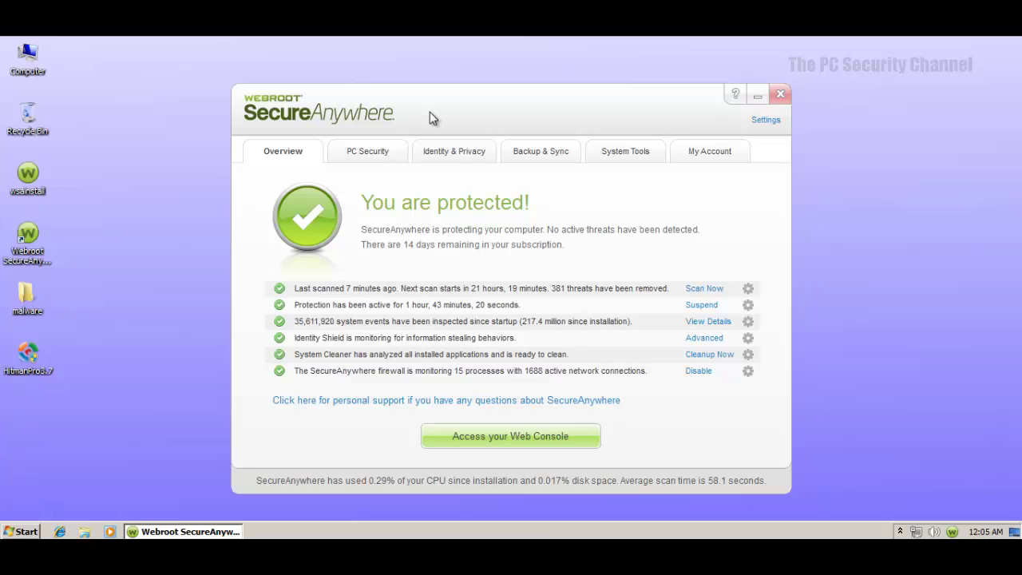
{"action": "left_click_drag", "start_coordinate": [430, 118], "coordinate": [425, 110]}
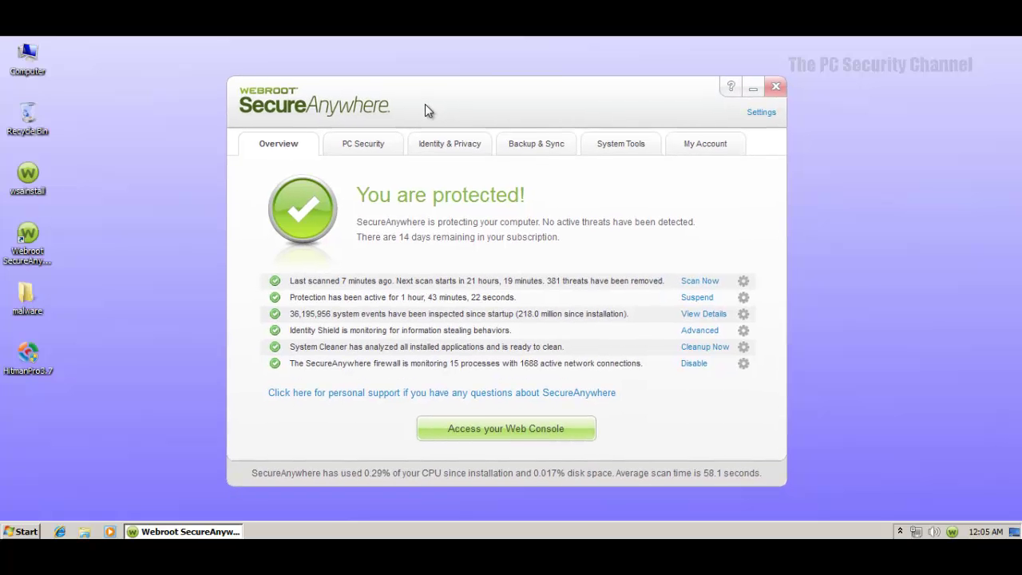